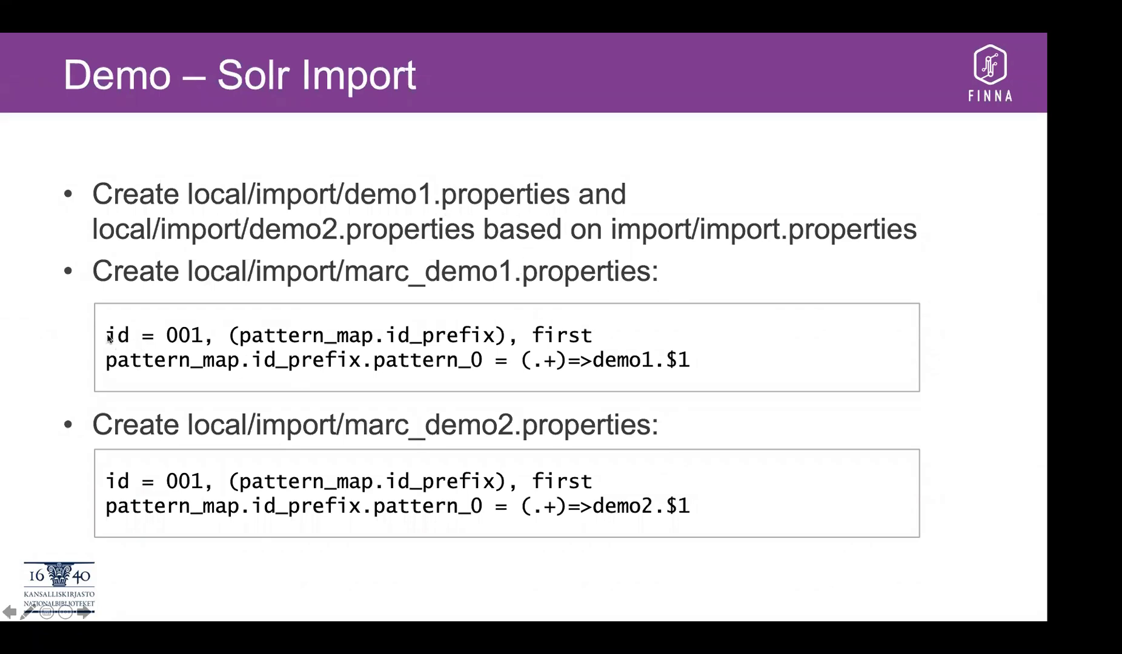
- Exit the slideshow and select the two marc_demo1 code lines on slide 7, Demo – Solr Import
left_click(353, 347)
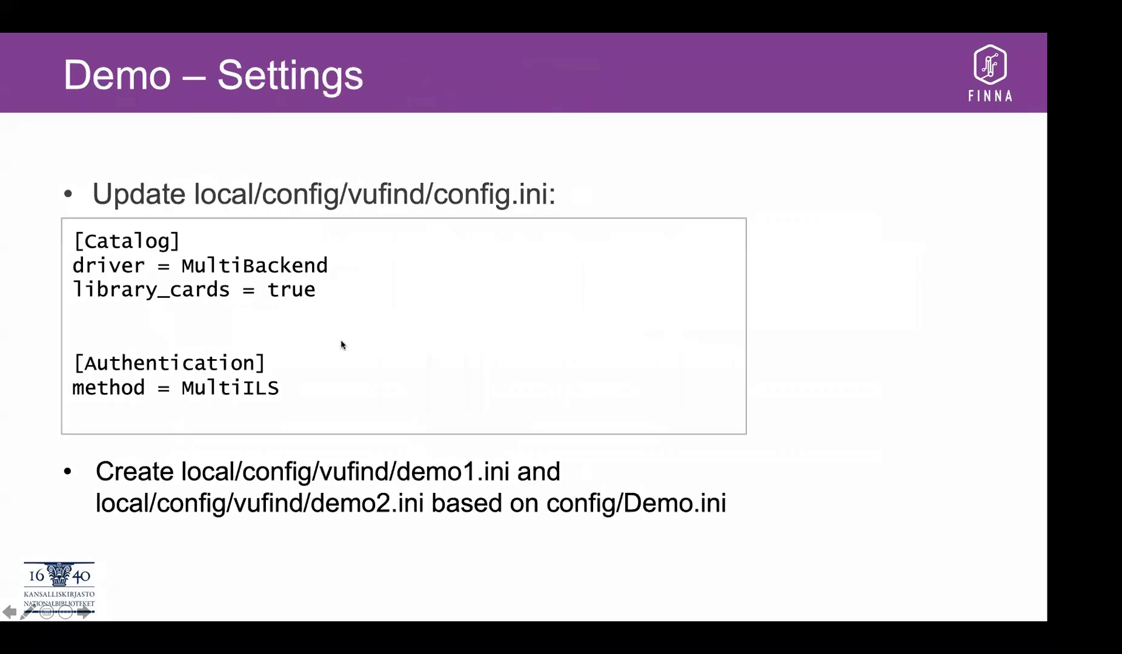
key("Escape")
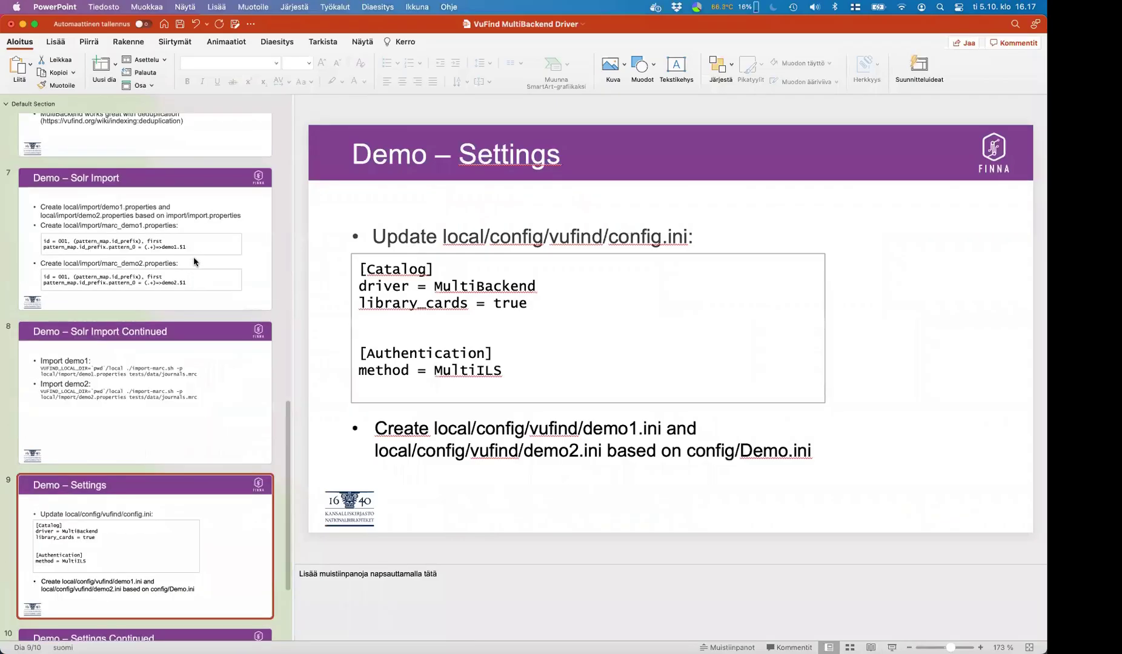
left_click(197, 252)
left_click_drag(383, 323, 794, 353)
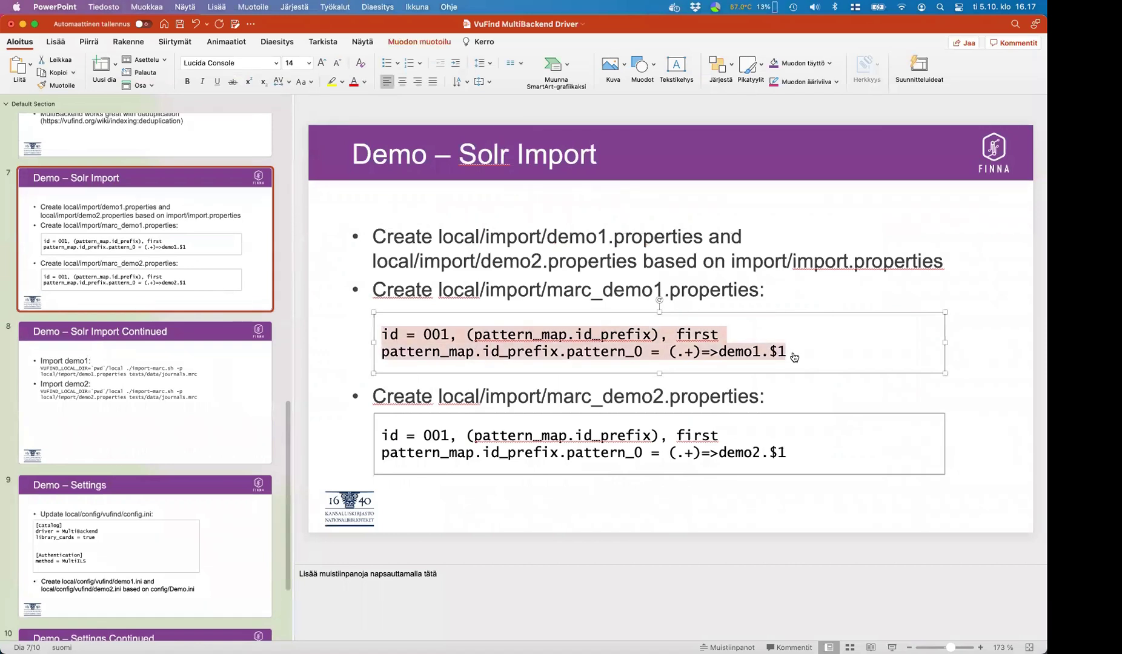
key("super+Tab")
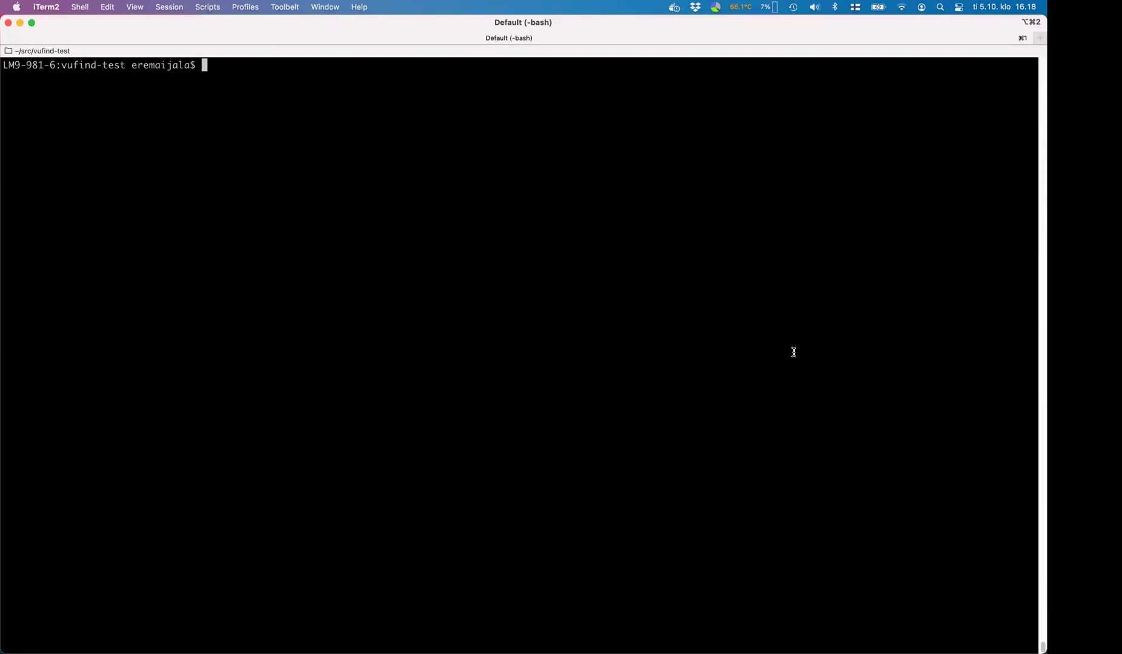
- Copy import/import.properties to local/import/demo1.properties
type("cp imp")
key("Tab")
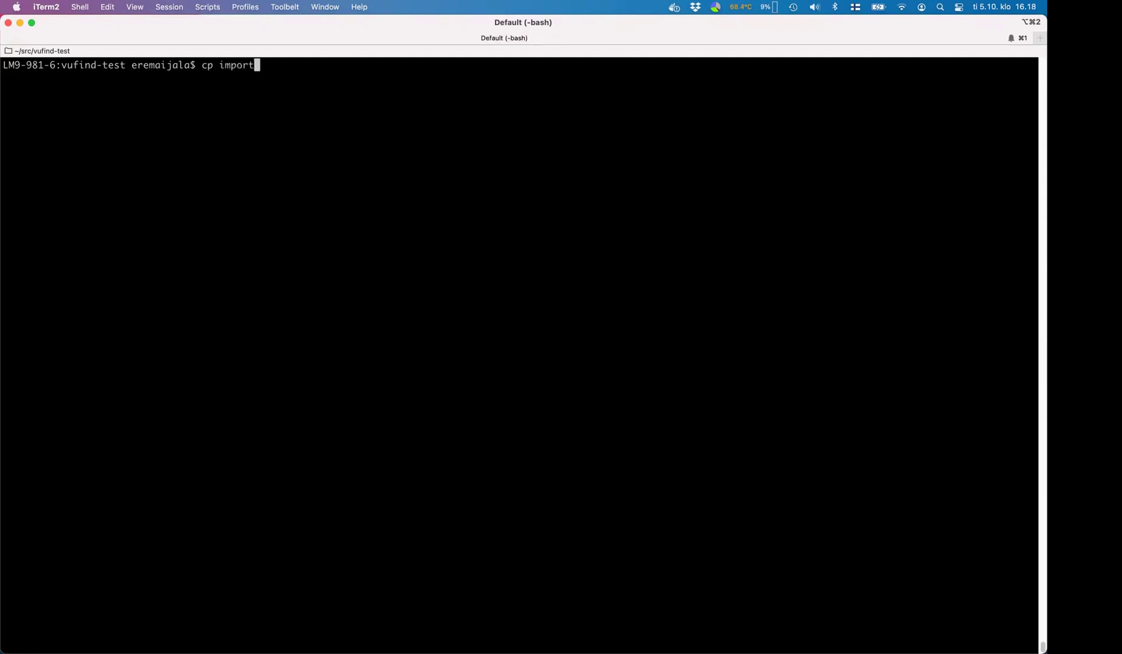
type("/marc")
key("Tab")
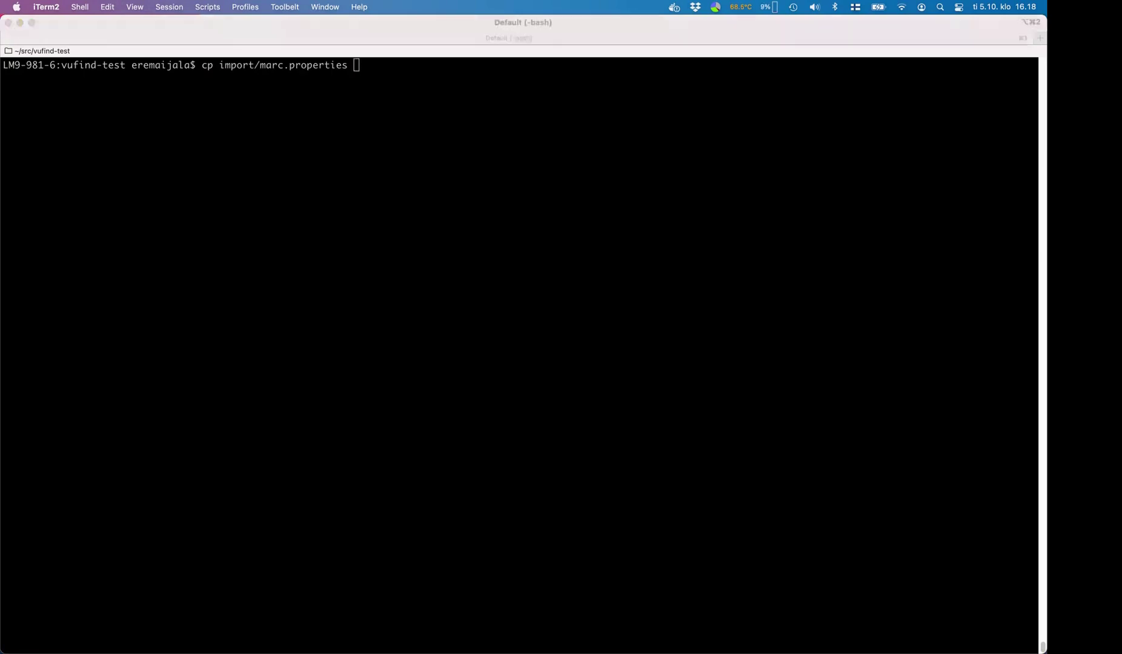
key("super+Tab")
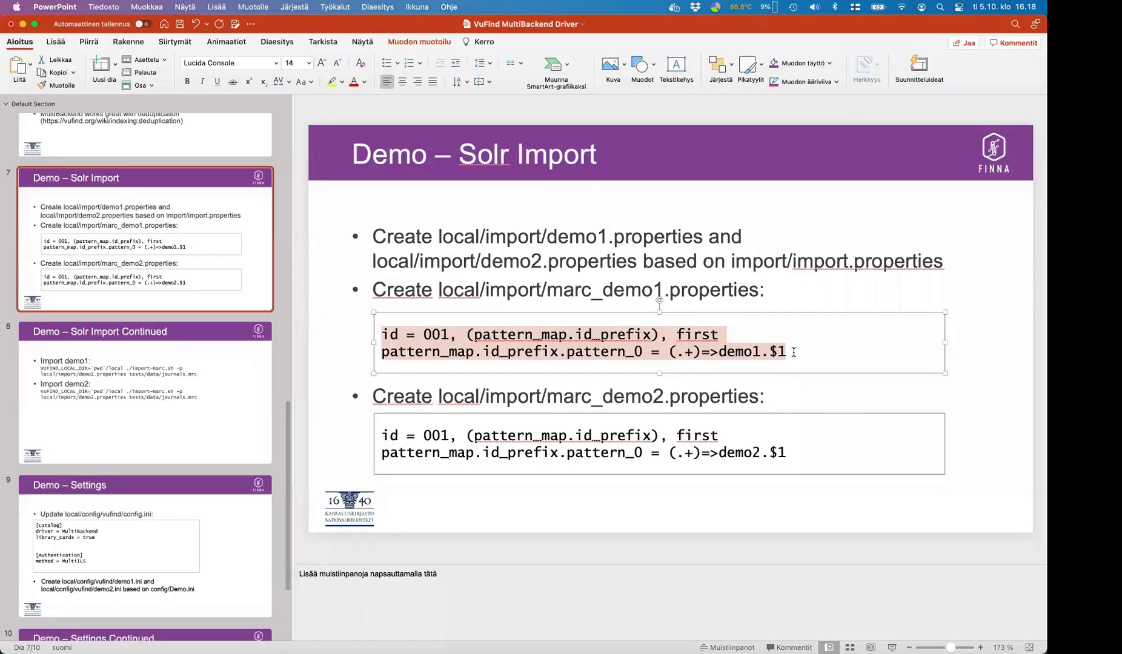
key("super+Tab")
key("BackSpace")
key("BackSpace")
key("BackSpace")
key("BackSpace")
key("BackSpace")
key("BackSpace")
key("BackSpace")
key("BackSpace")
key("BackSpace")
key("BackSpace")
key("BackSpace")
key("BackSpace")
key("BackSpace")
key("BackSpace")
key("BackSpace")
key("BackSpace")
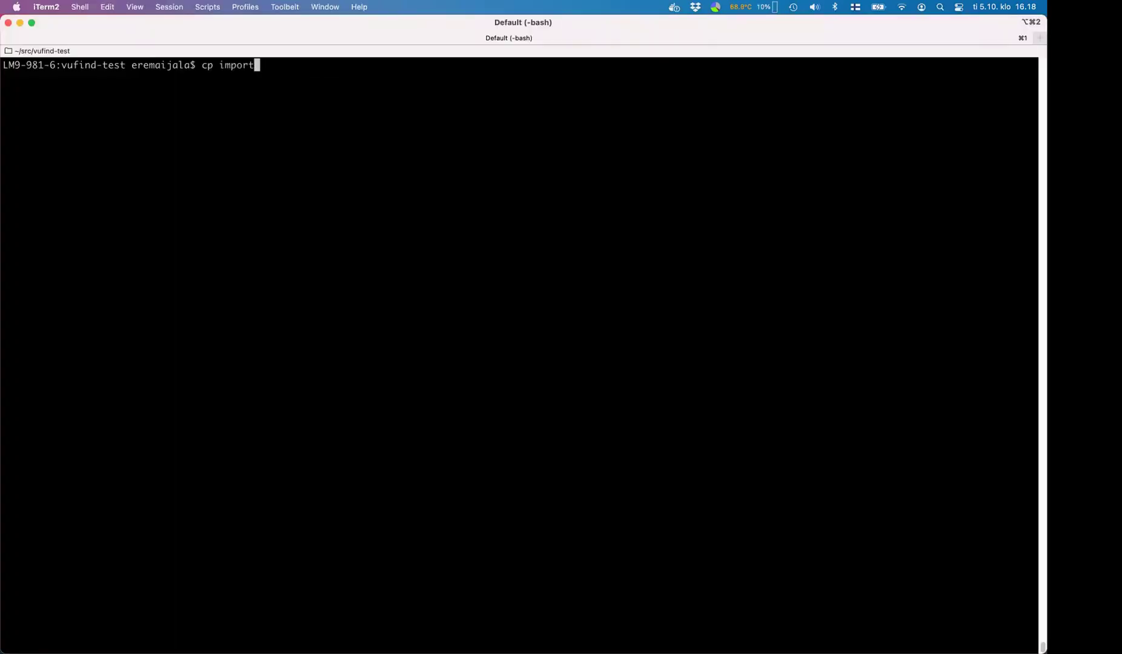
type("imp")
key("Tab")
type(".p")
key("Tab")
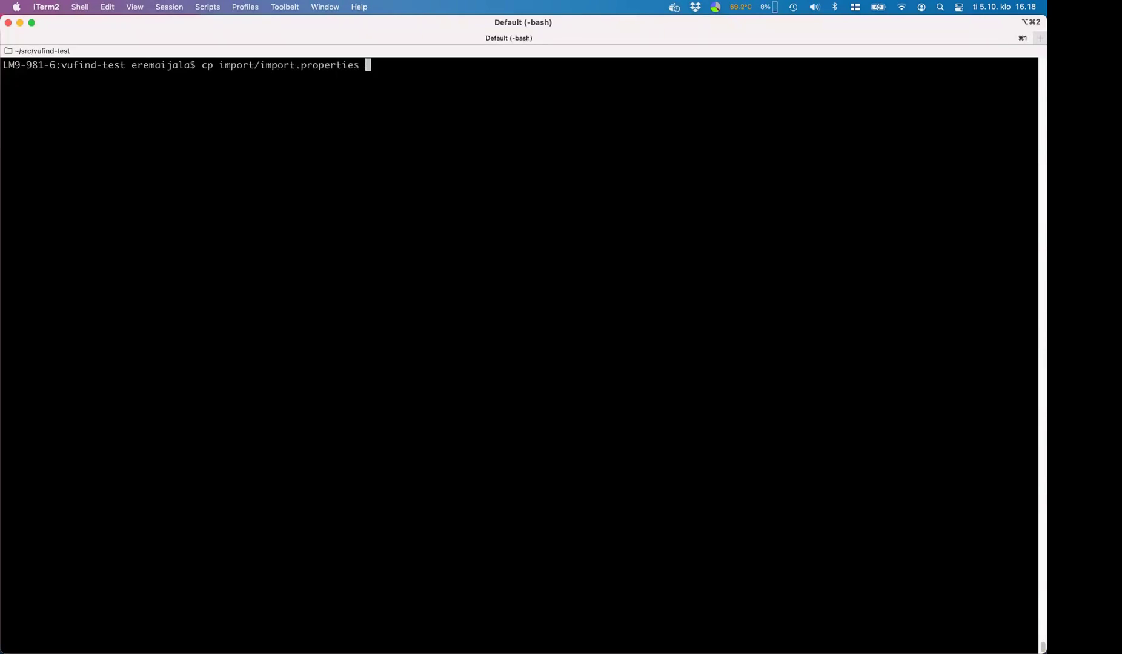
type("local/")
type("i")
key("Tab")
type("demo1.propertiea")
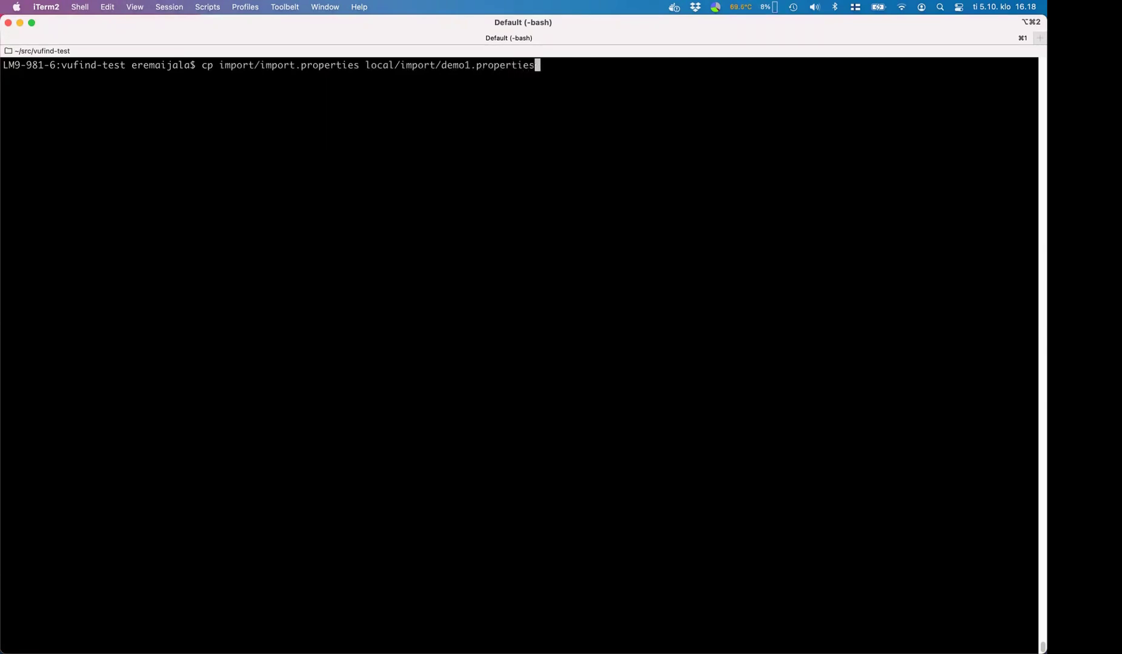
key("Return")
- Make a second copy as local/import/demo2.properties by editing the previous command
key("Up")
key("Left")
key("Left")
key("Left")
key("Left")
key("Left")
key("Left")
key("Left")
key("Left")
key("Left")
key("Left")
key("Left")
key("BackSpace")
type("2")
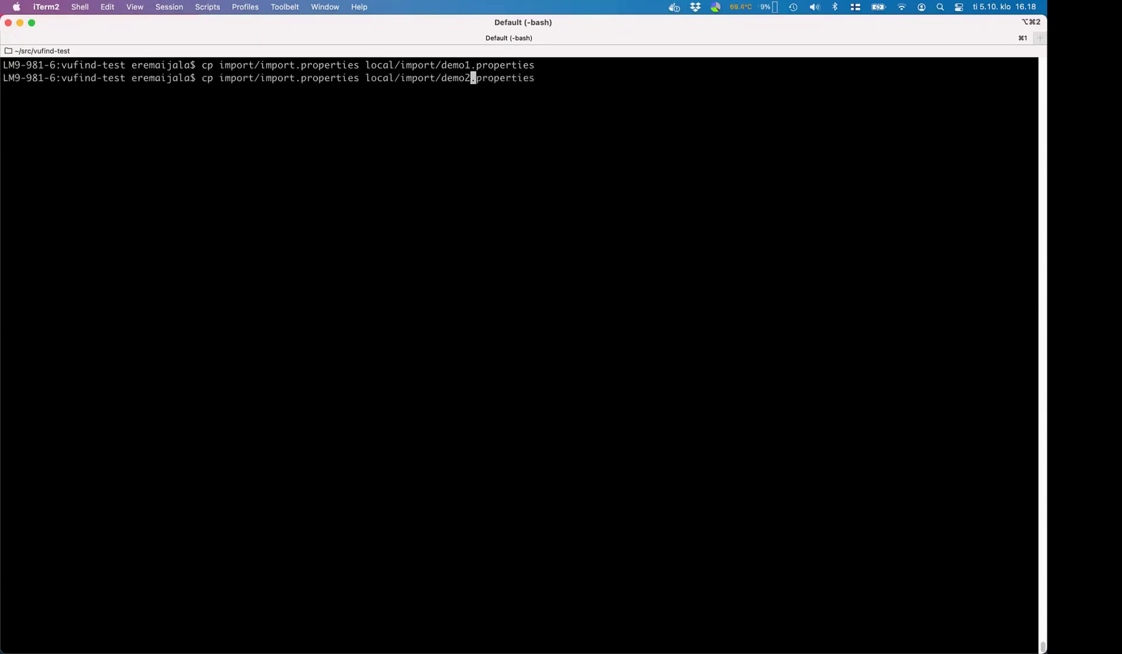
key("Return")
- Open local/import/demo1.properties in vi at the solr.indexer.properties line
type("vi lo")
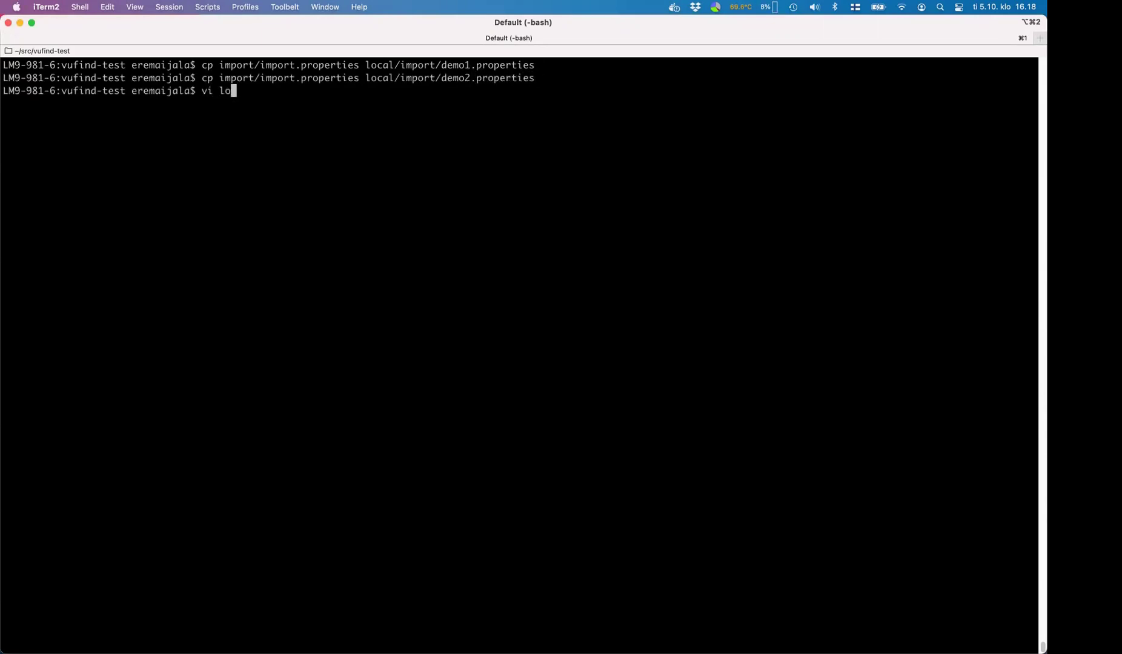
type("cal/import/demo1")
key("Tab")
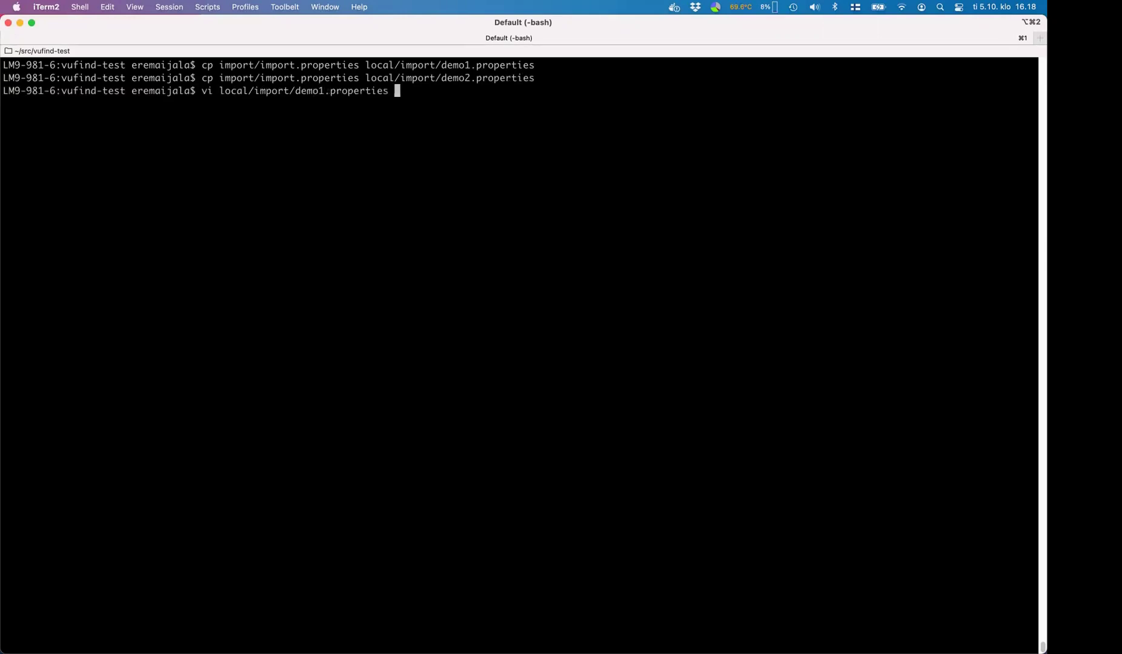
key("Return")
key("Down")
key("Down")
key("Down")
key("Down")
key("Down")
key("Down")
key("Down")
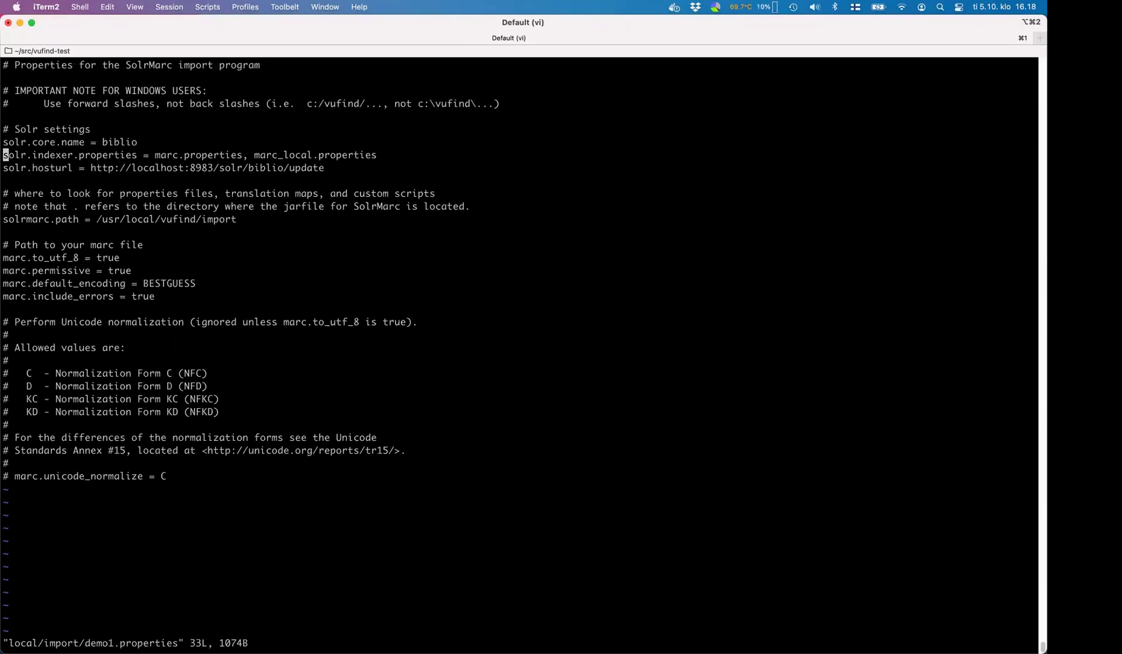
- Append ', marc_demo1.properties' to solr.indexer.properties in demo1.properties and save it
type("A, marc_demo1.")
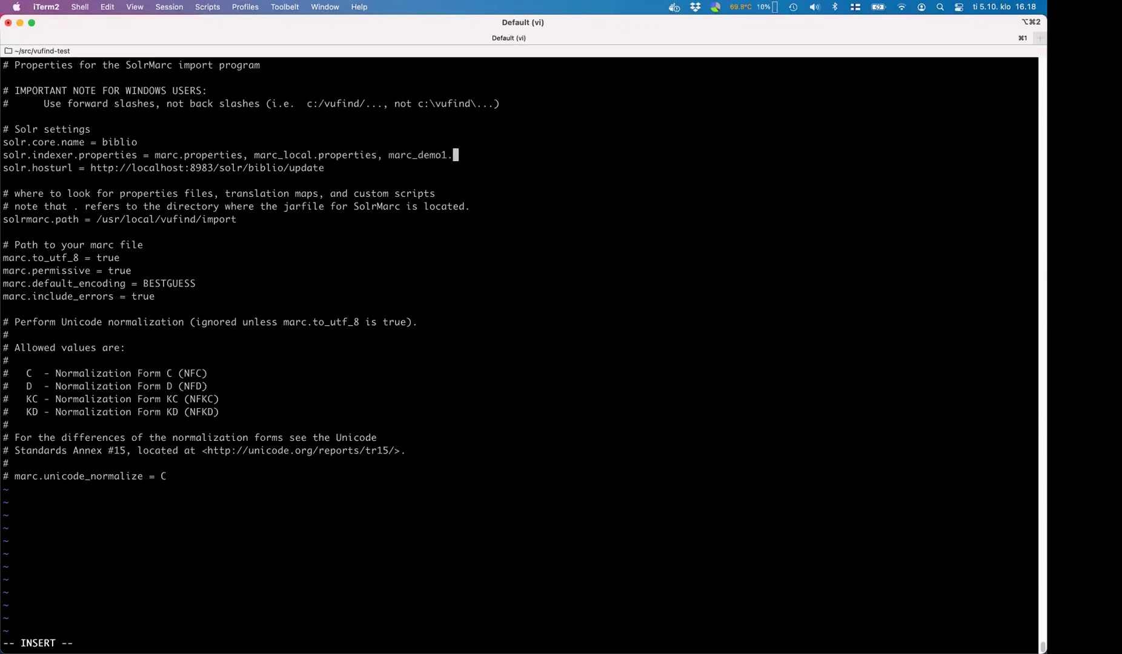
type("pooperties")
key("Escape")
type(":wq")
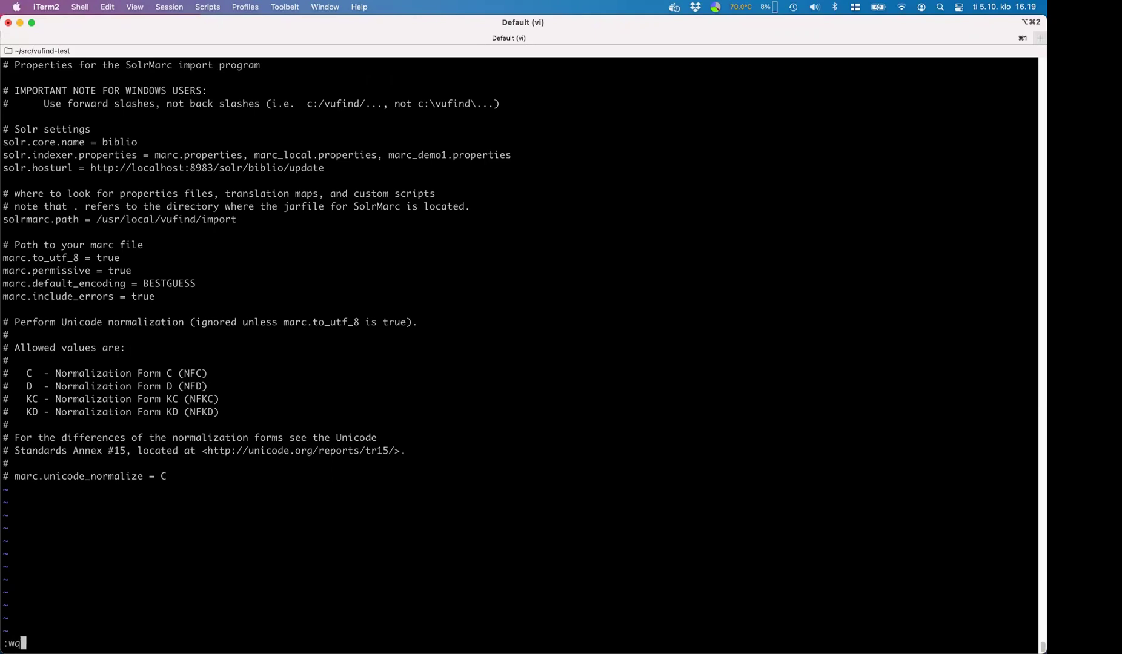
key("Return")
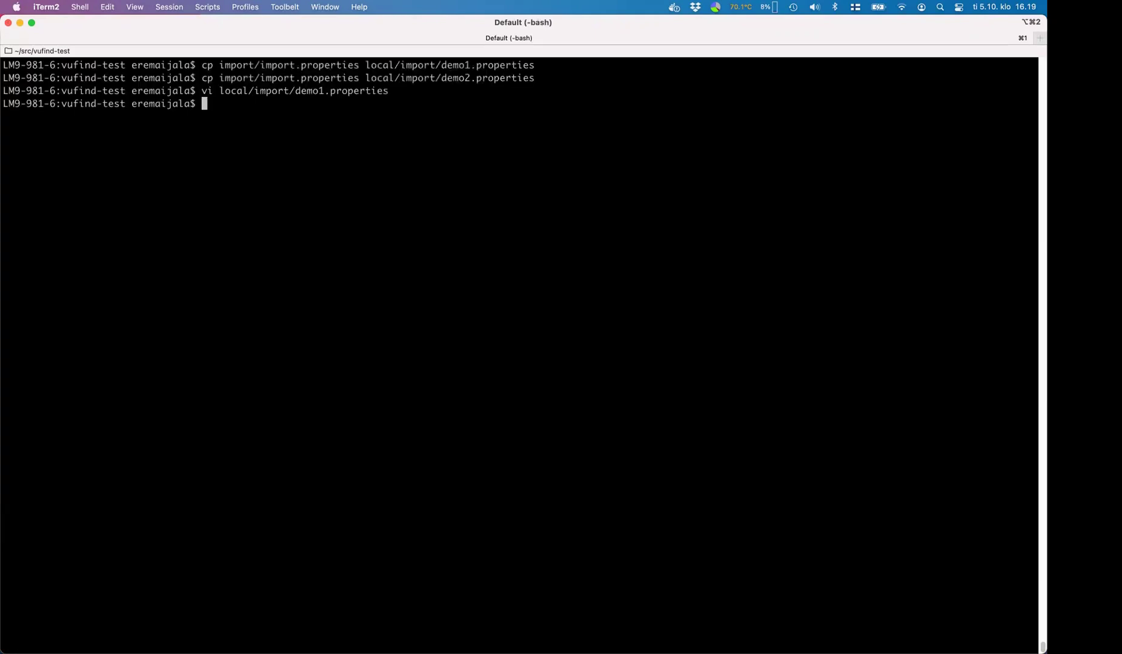
- Append marc_demo2.properties to the indexer list in demo2.properties and save it
key("Up")
key("Left")
key("Left")
key("Left")
key("Left")
key("Left")
key("Left")
key("Left")
key("Left")
key("Left")
key("Left")
key("Left")
key("Left")
key("BackSpace")
type("2")
key("Return")
key("Down")
key("Down")
key("Down")
key("Down")
key("Down")
key("Down")
key("Down")
key("dollar")
type("al.properties, ")
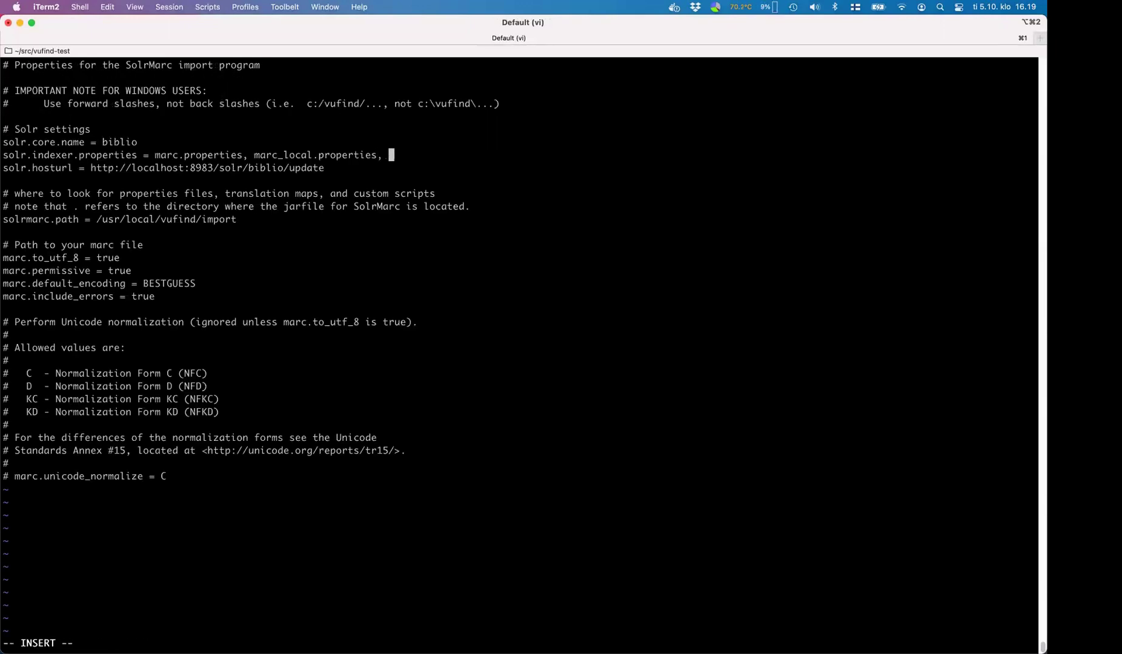
type("marc_demo2")
type(".properti")
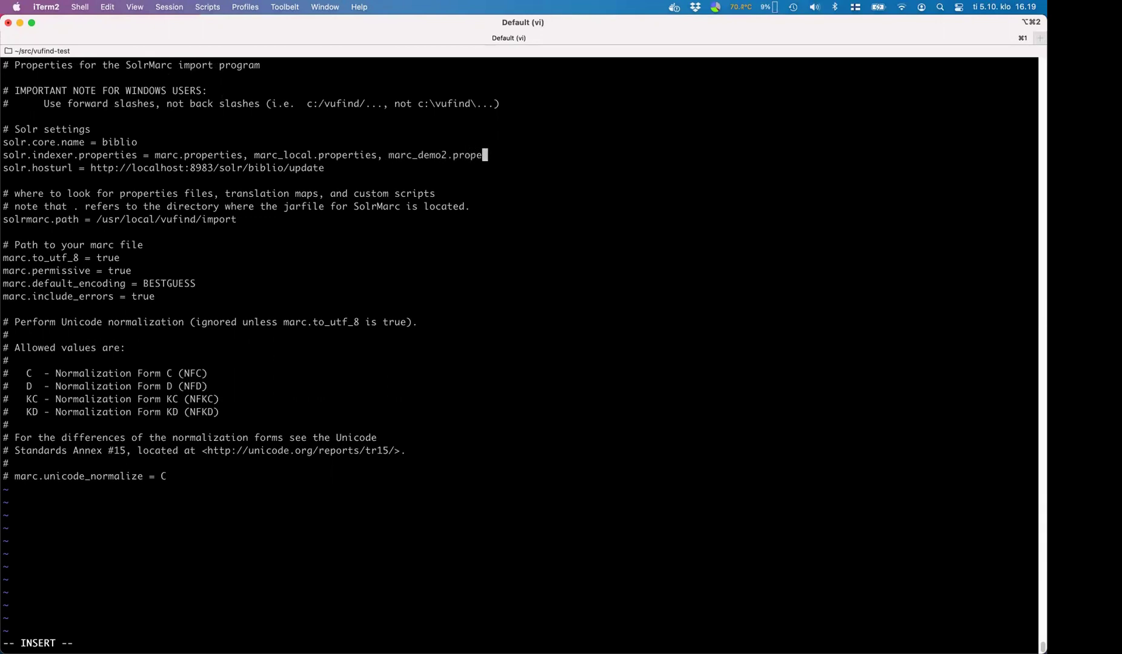
type("es")
key("Escape")
type(":wq")
key("Return")
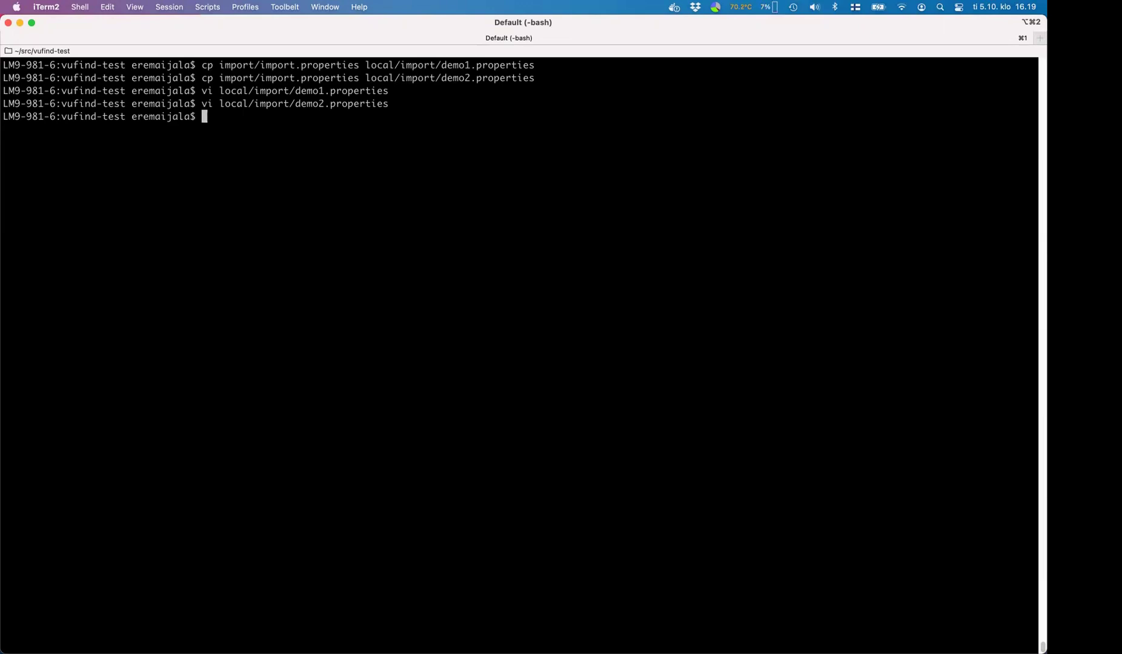
key("super+Tab")
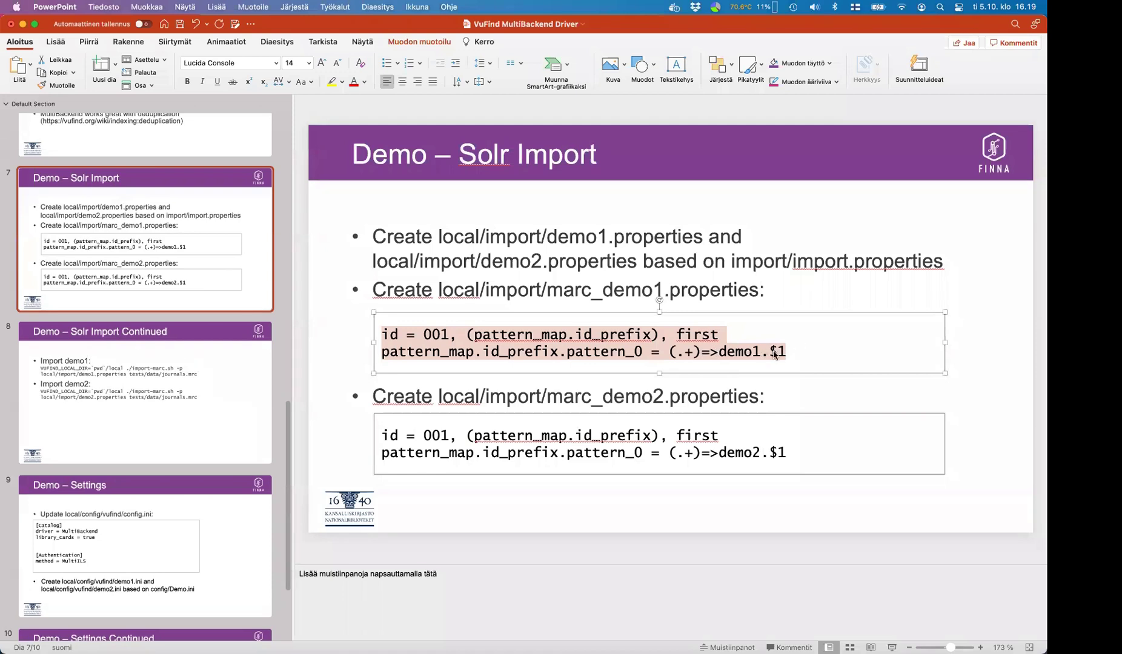
- Create local/import/marc_demo1.properties in vi containing the two pasted marc_demo1 property lines
key("super+Tab")
type("vi ")
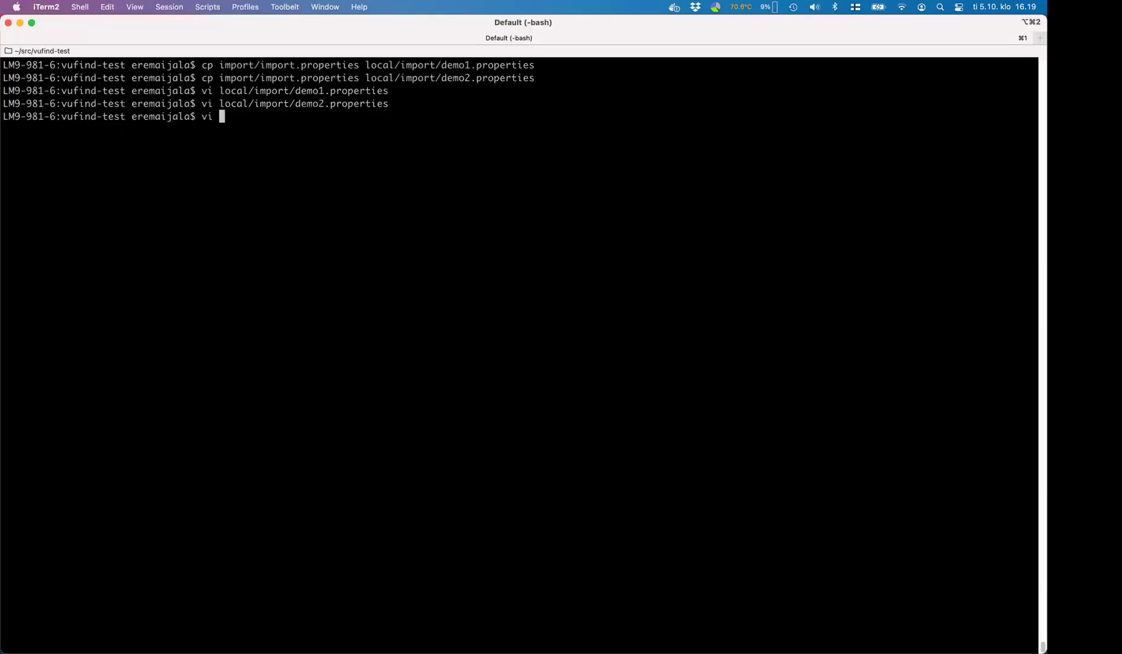
type("local/im")
key("Tab")
type("marc_de")
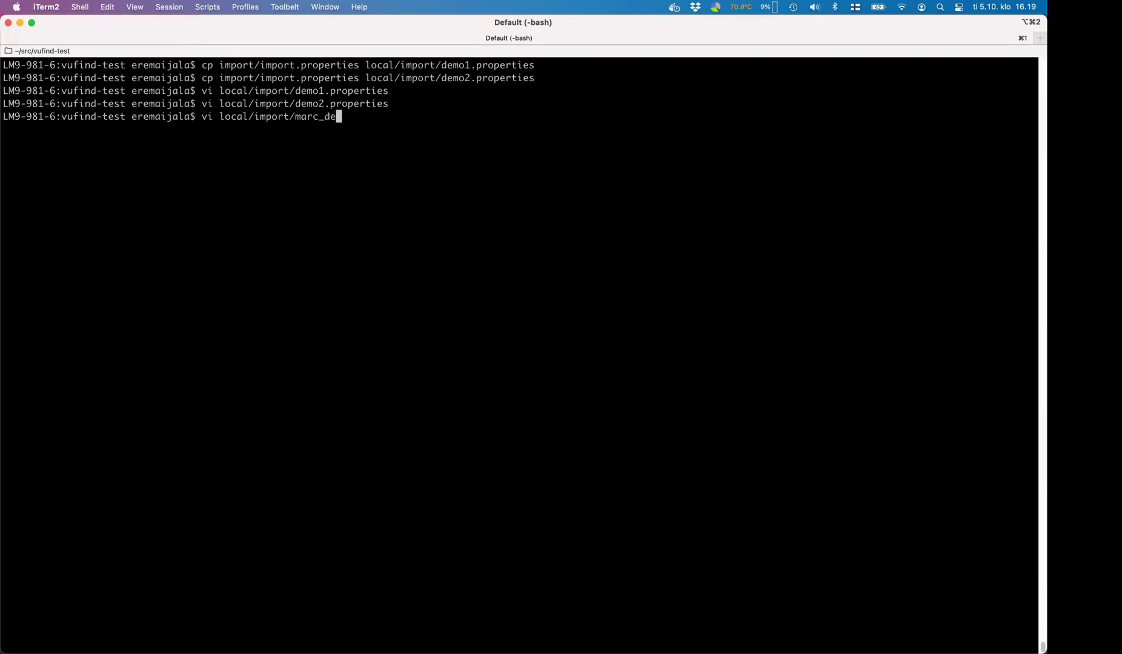
type("mo1.properties")
key("Return")
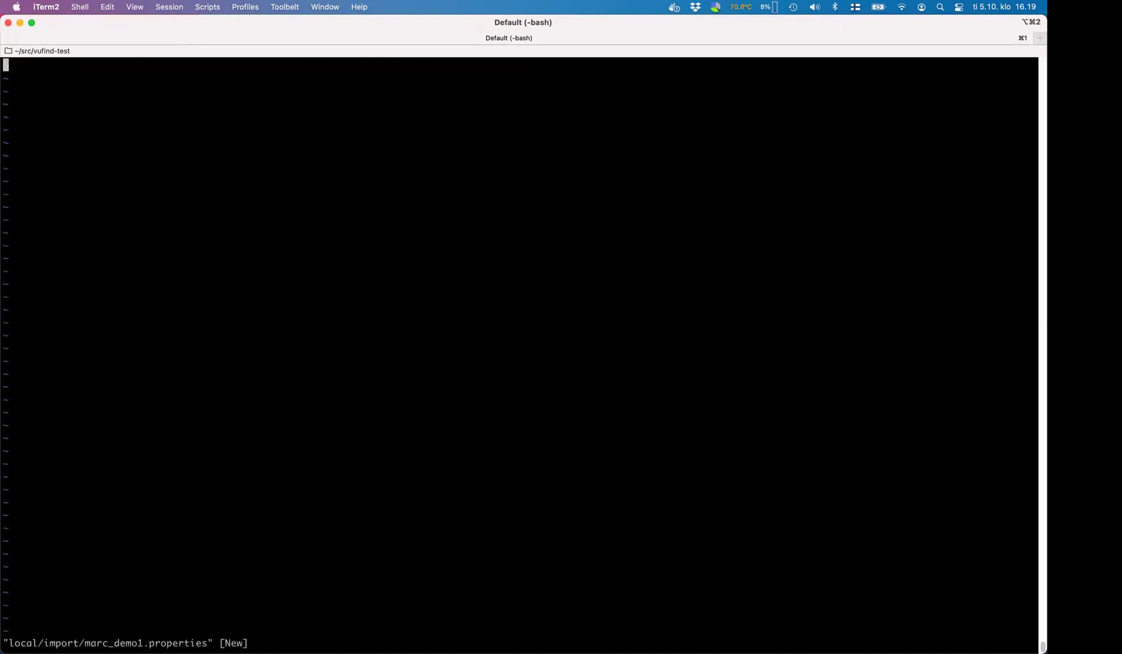
key("i")
type("id = 001, (pattern_map.id_prefix), first pattern_map.id_prefix.pattern_0 = (.+)=>demo1.$1")
key("Return")
key("Escape")
type(":wq")
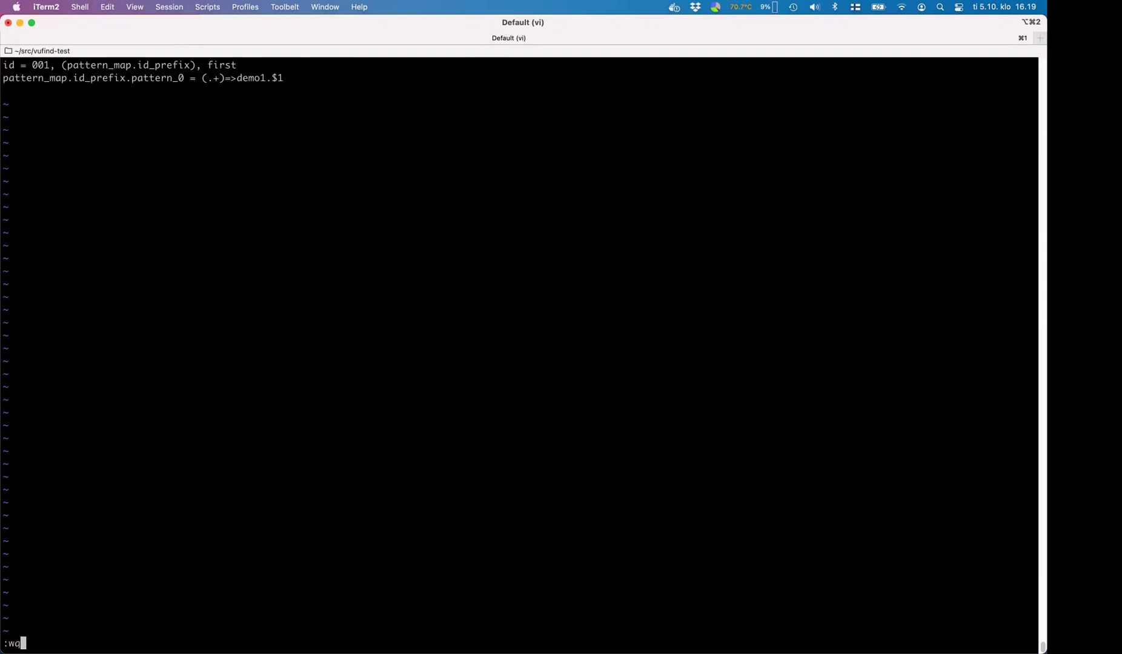
key("Return")
- Copy marc_demo1.properties to marc_demo2.properties
type("cp")
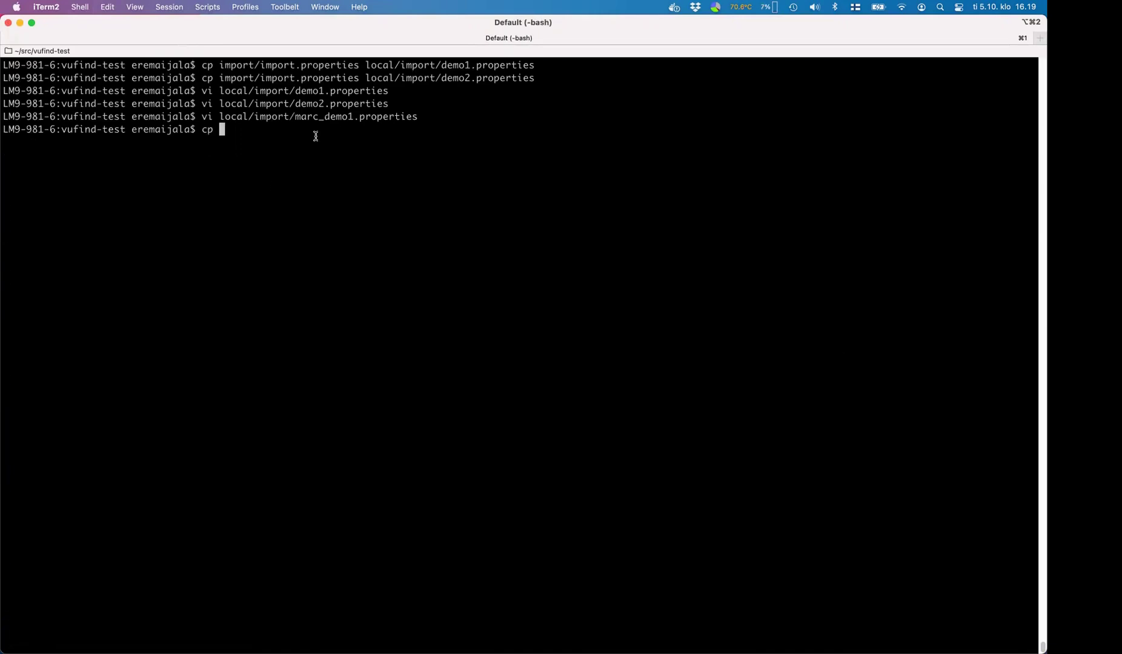
double_click(316, 117)
key("super+c")
key("super+v")
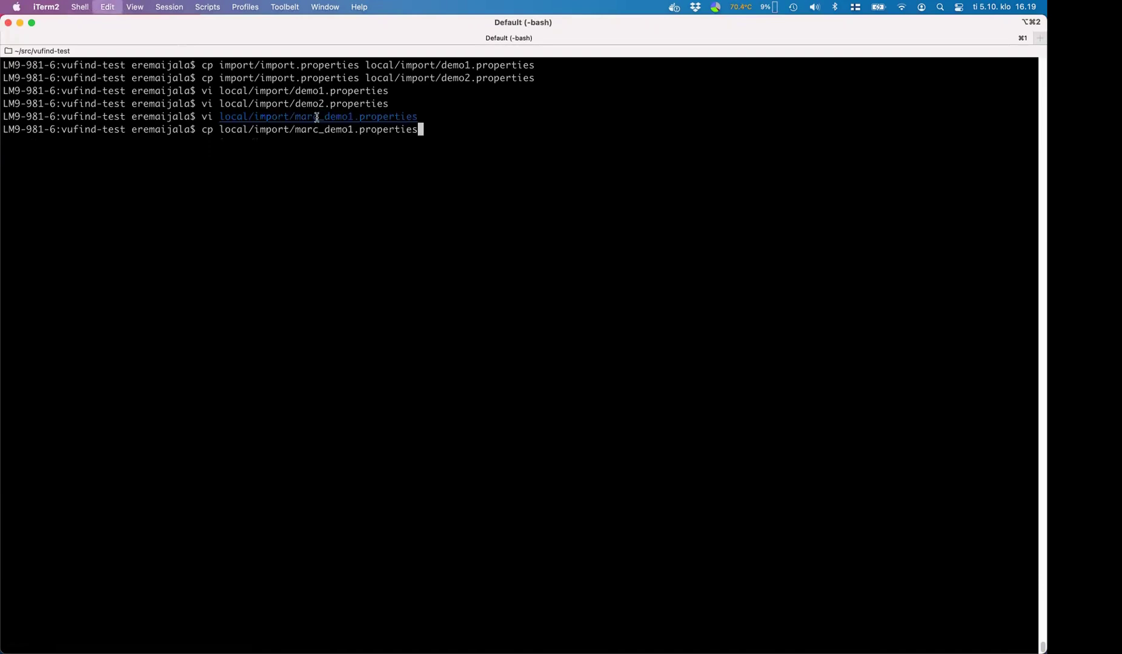
key("super+v")
key("Left")
key("Left")
key("Left")
key("Left")
key("Left")
key("Left")
key("Left")
key("Left")
key("Left")
key("Left")
key("Left")
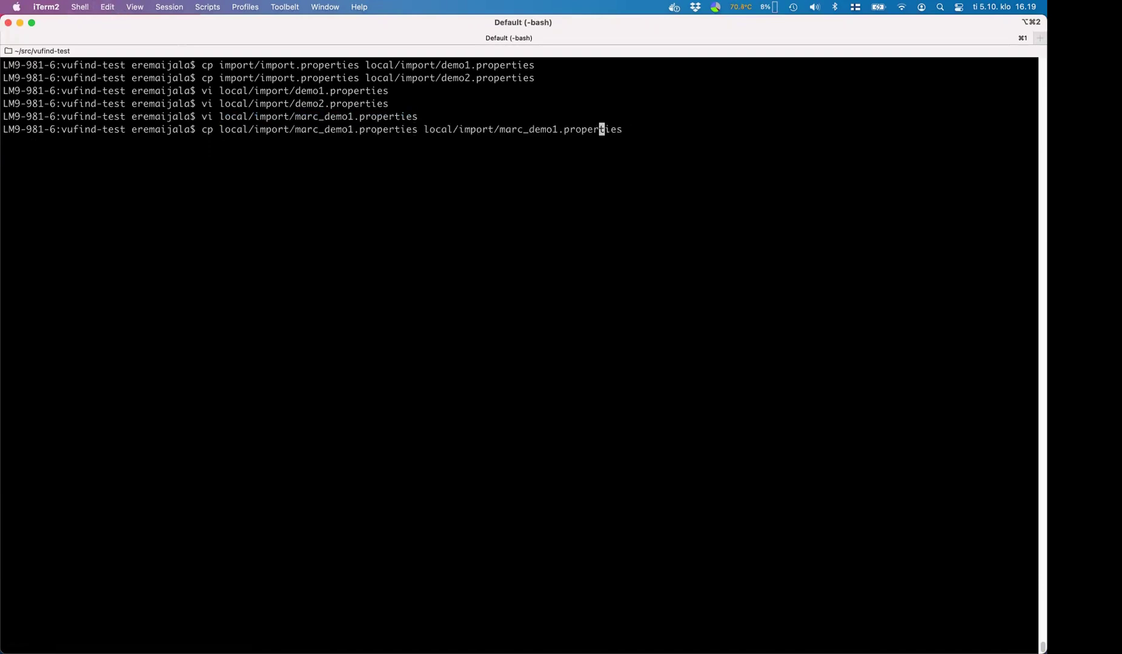
key("BackSpace")
type("2")
key("Return")
- Change the id prefix in marc_demo2.properties from demo1 to demo2 and save
key("Up")
key("Up")
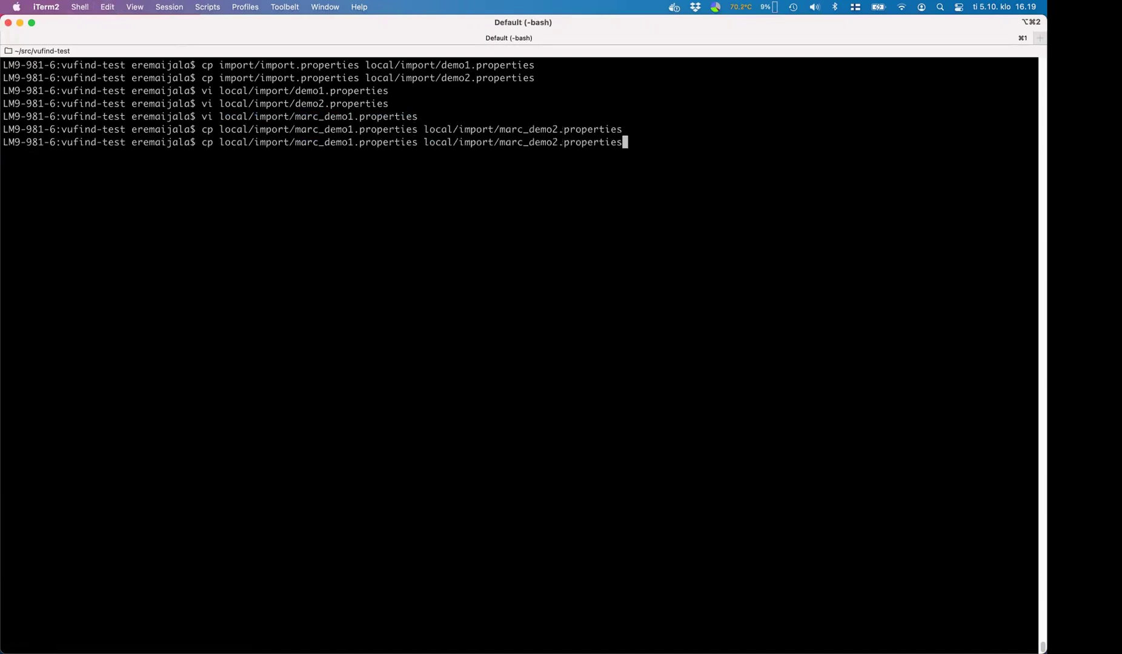
key("Left")
key("Left")
key("Left")
key("Left")
key("Left")
key("Left")
key("Left")
key("Left")
key("Left")
key("Left")
key("Left")
key("BackSpace")
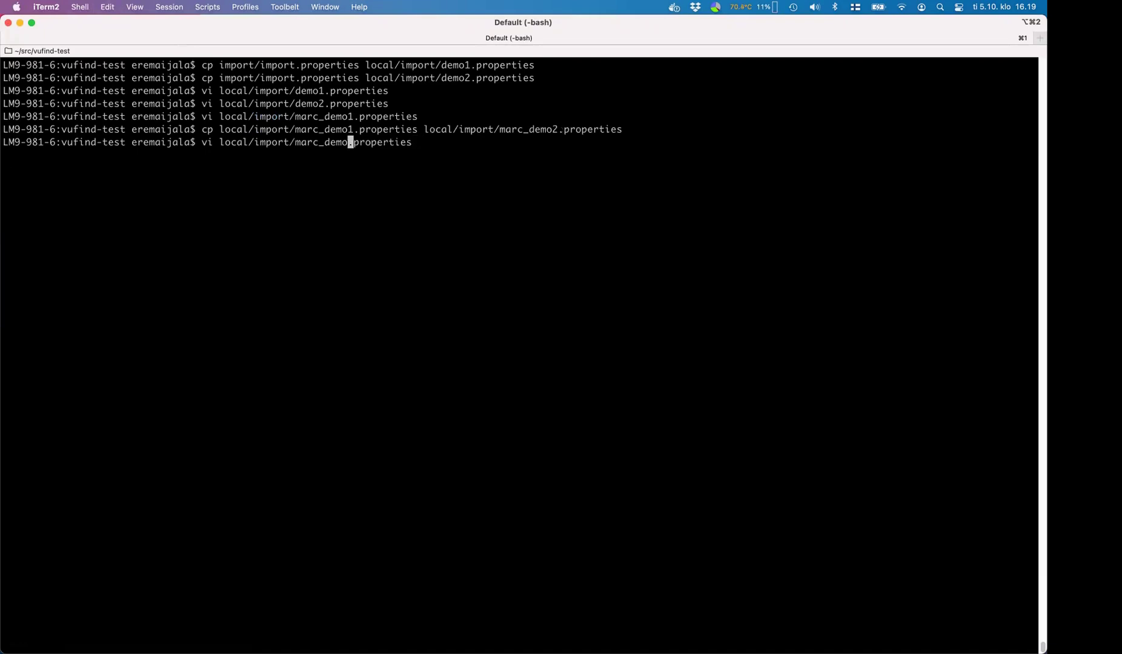
type("2")
key("Return")
key("j")
key("dollar")
key("h")
key("h")
key("h")
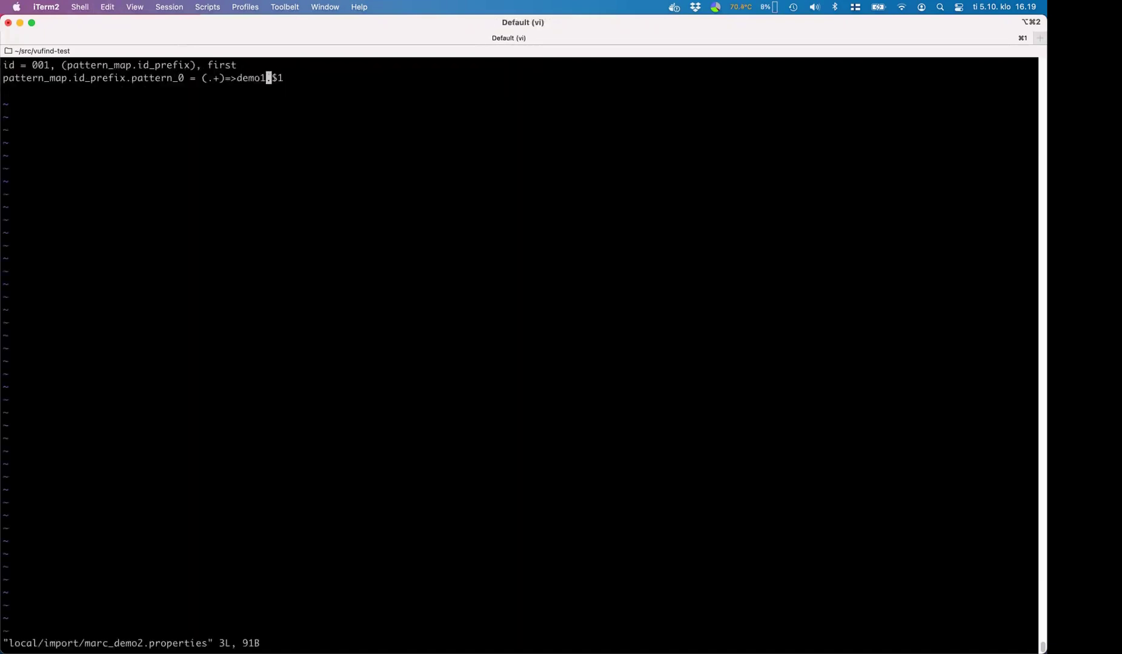
type("x")
type("i2")
key("Escape")
type(":wq")
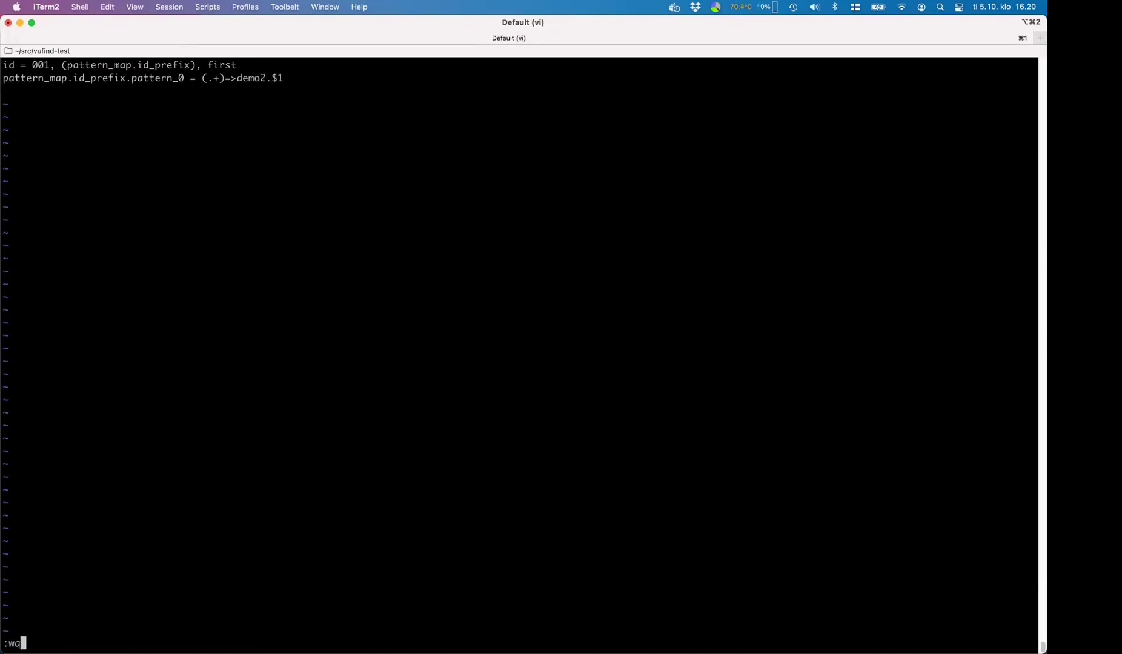
key("Return")
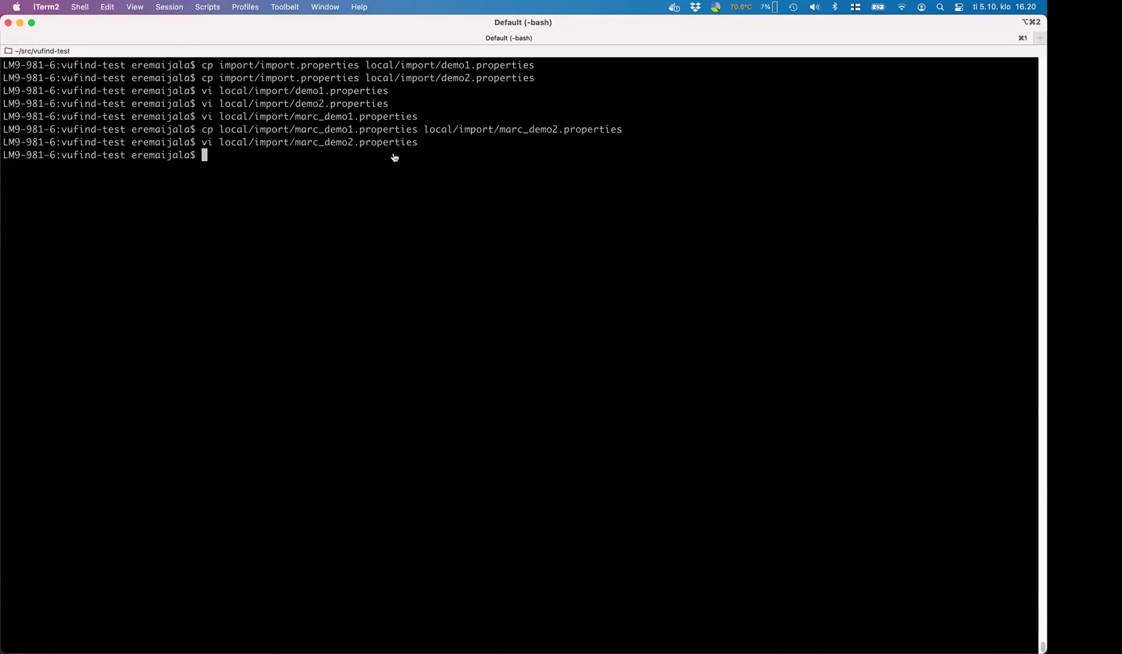
- Copy the demo1 import-marc.sh command from slide 8 and paste it at the terminal prompt
key("super+Tab")
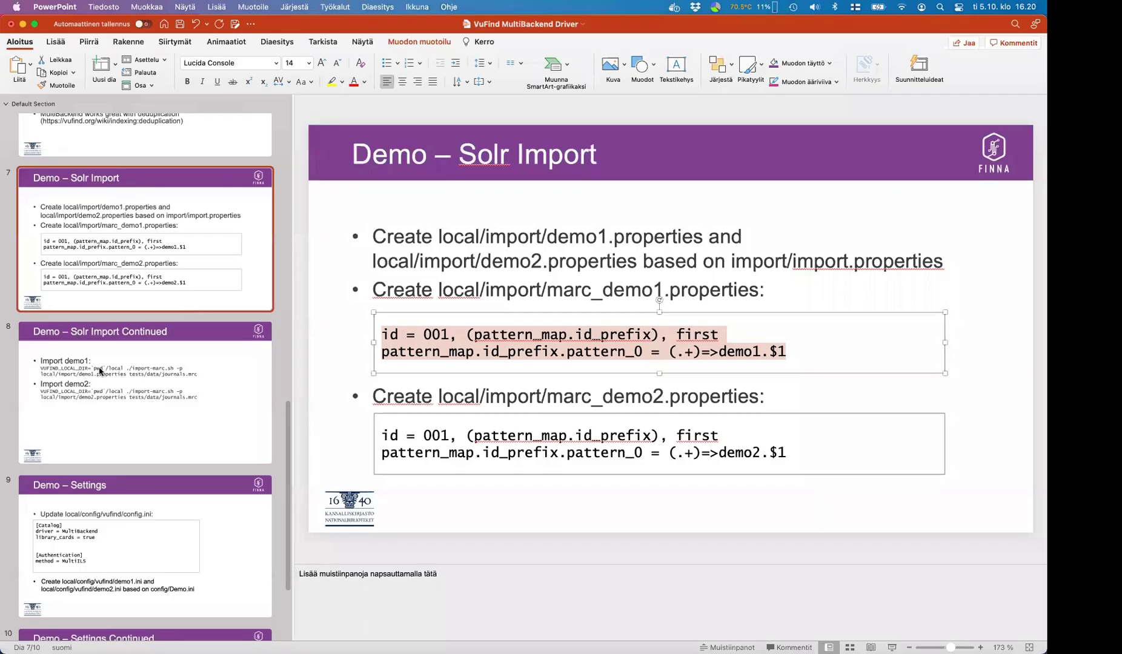
left_click(100, 372)
left_click_drag(373, 260, 816, 273)
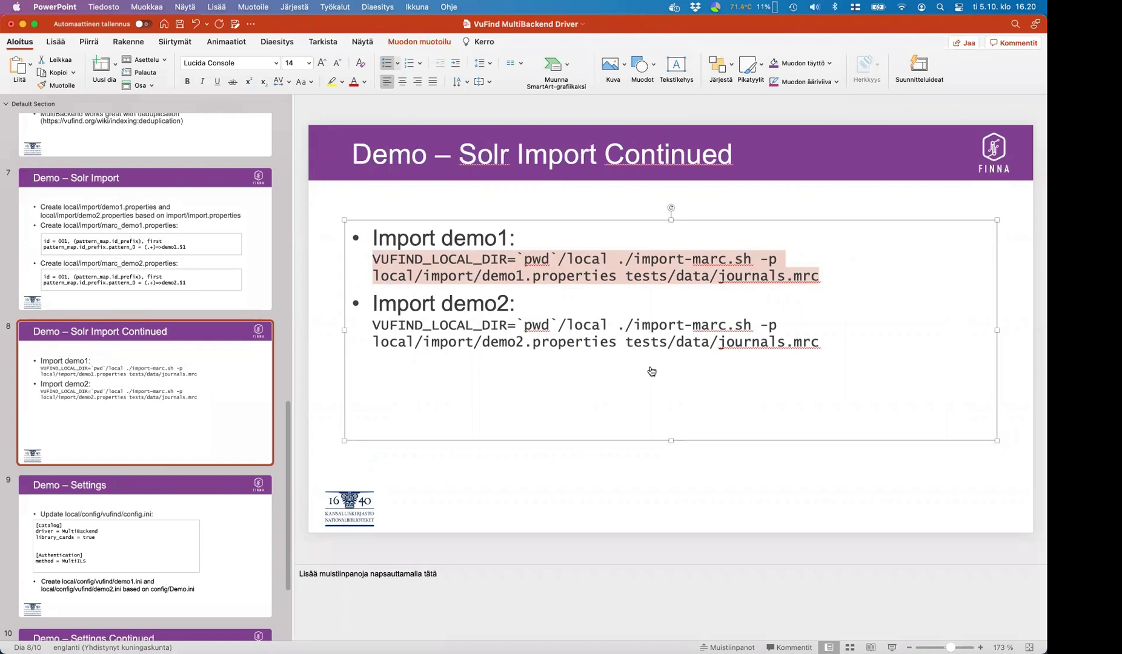
key("super+Tab")
key("super+v")
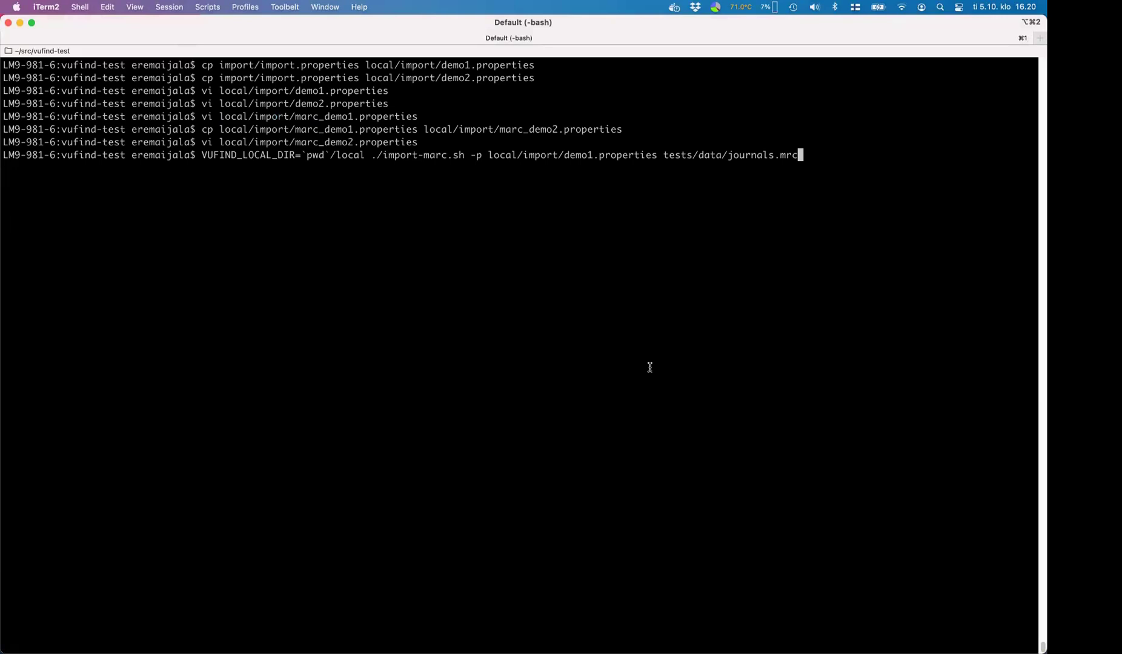
- Import tests/data/journals.mrc with demo1.properties, then again with demo2.properties
key("Return")
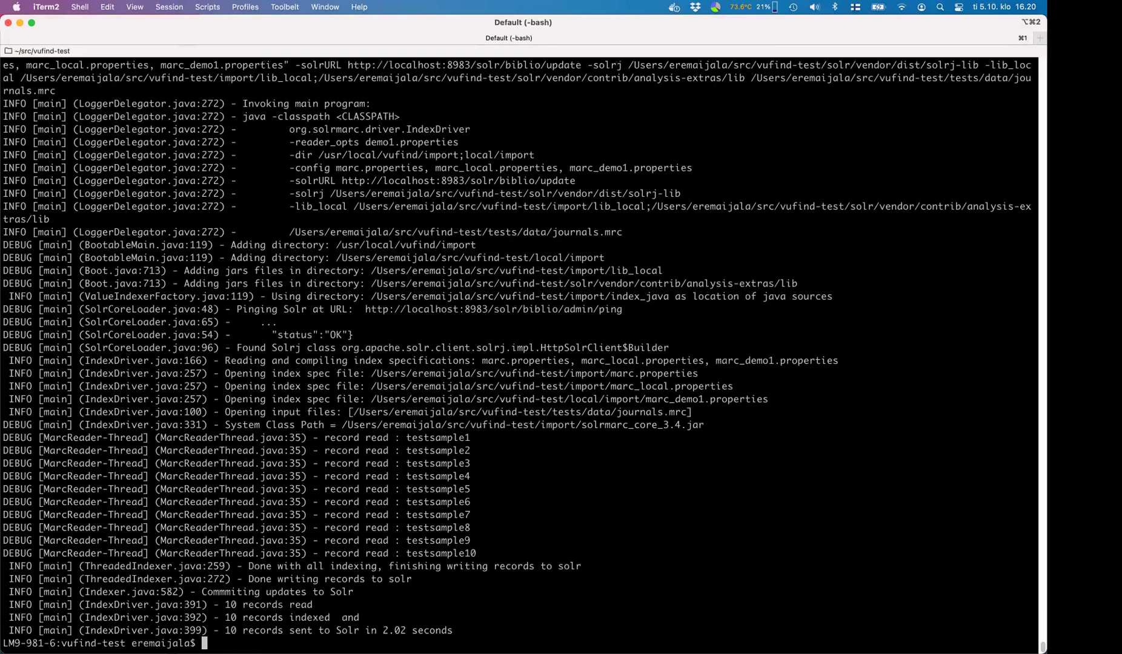
key("Up")
key("alt+Left")
key("alt+Left")
key("alt+Left")
key("alt+Left")
key("Left")
key("Left")
key("Left")
key("Left")
key("Left")
key("Left")
key("Left")
key("Left")
key("Left")
key("Left")
key("Left")
key("BackSpace")
type("2")
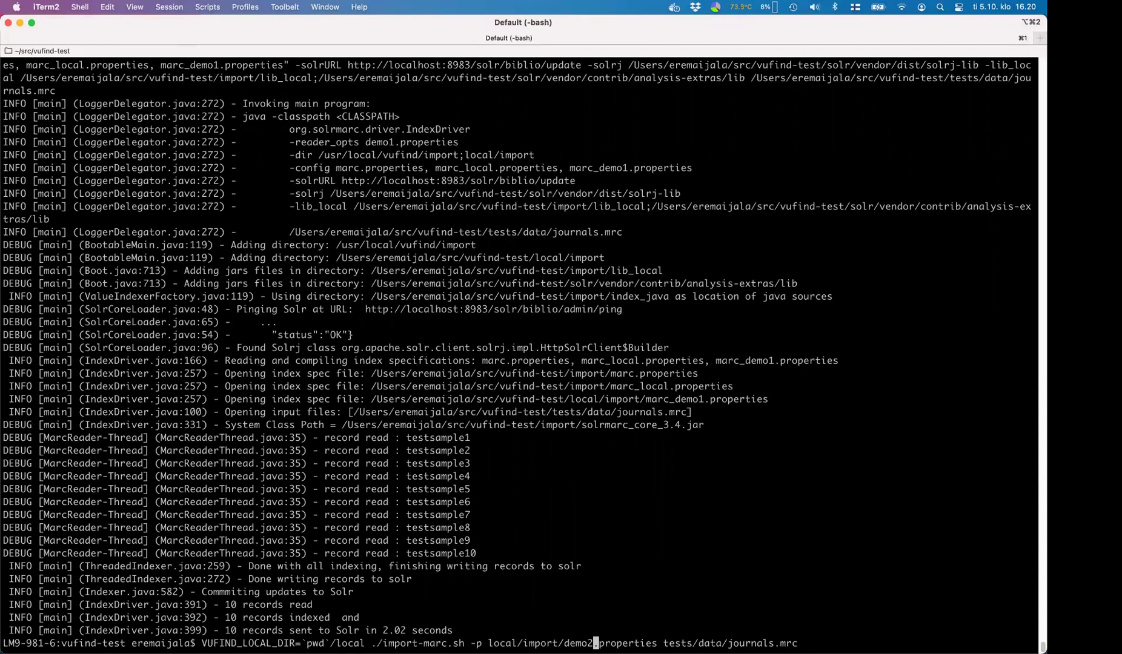
key("Return")
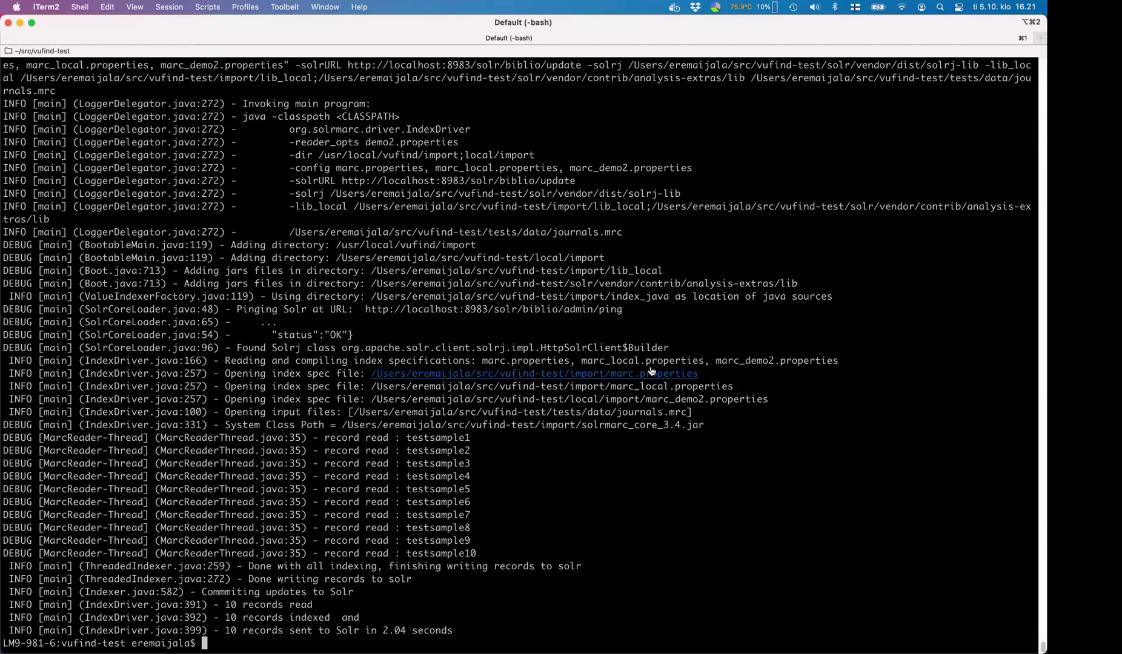
key("super+Tab")
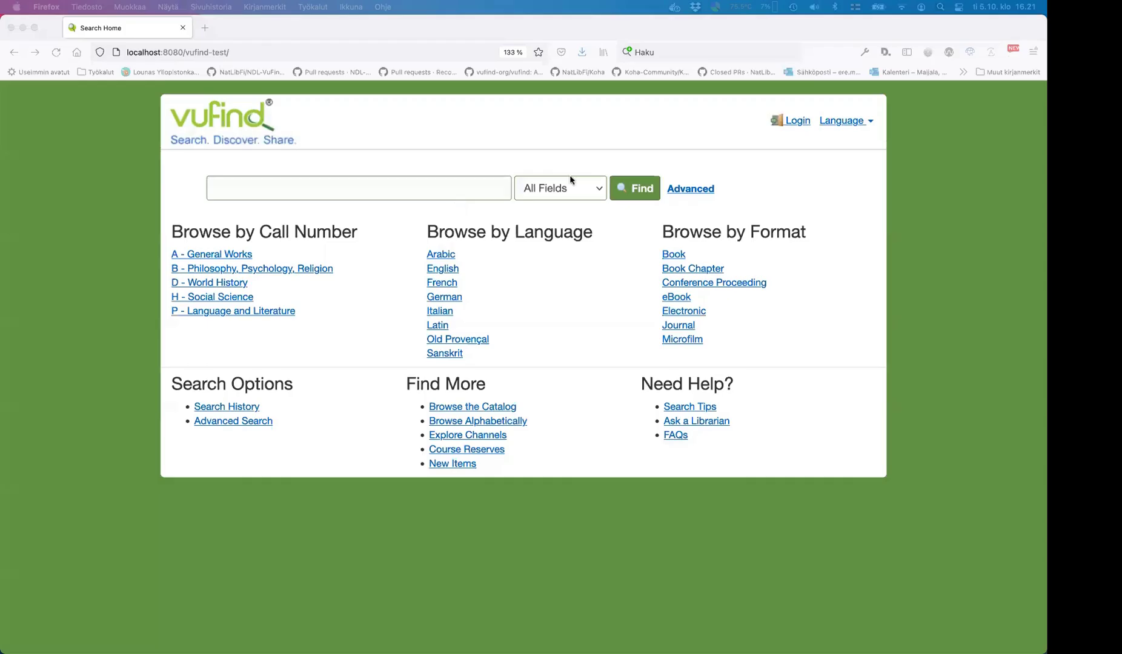
- List all records, open the first journal, and load its demo2 copy by editing the URL
left_click(634, 188)
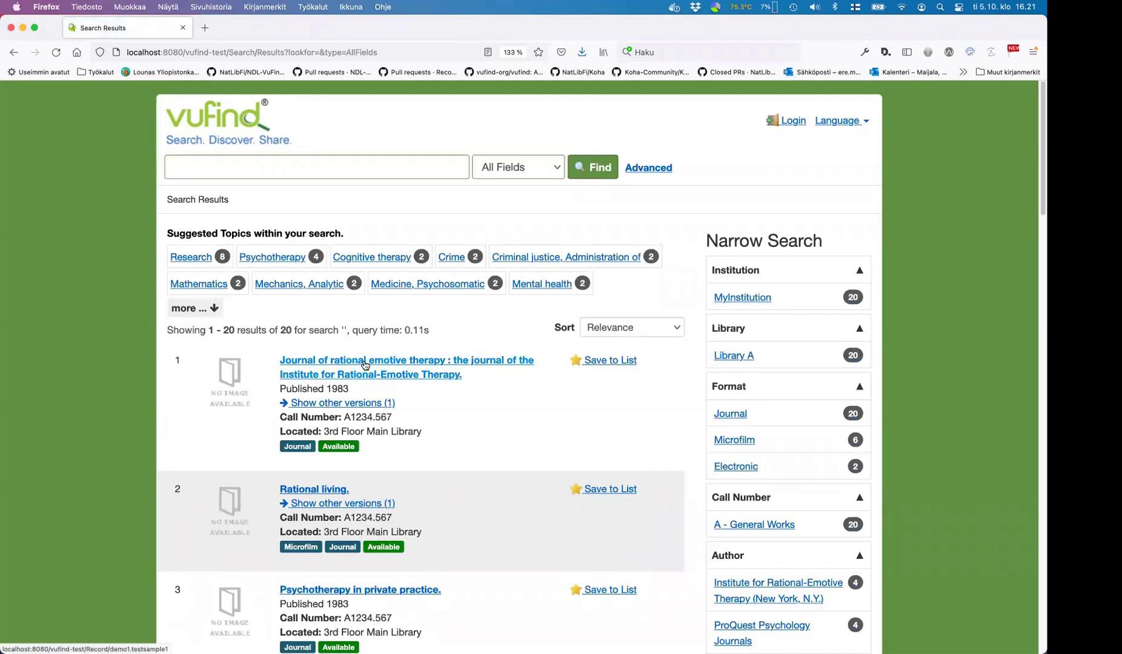
left_click(366, 364)
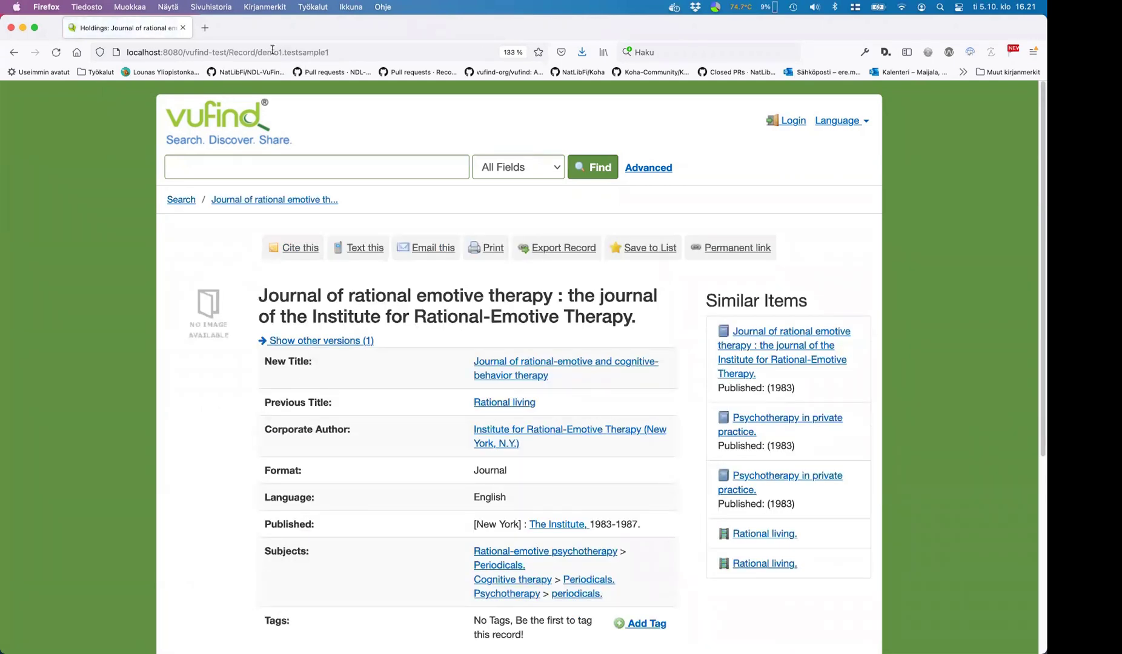
left_click_drag(257, 53, 283, 53)
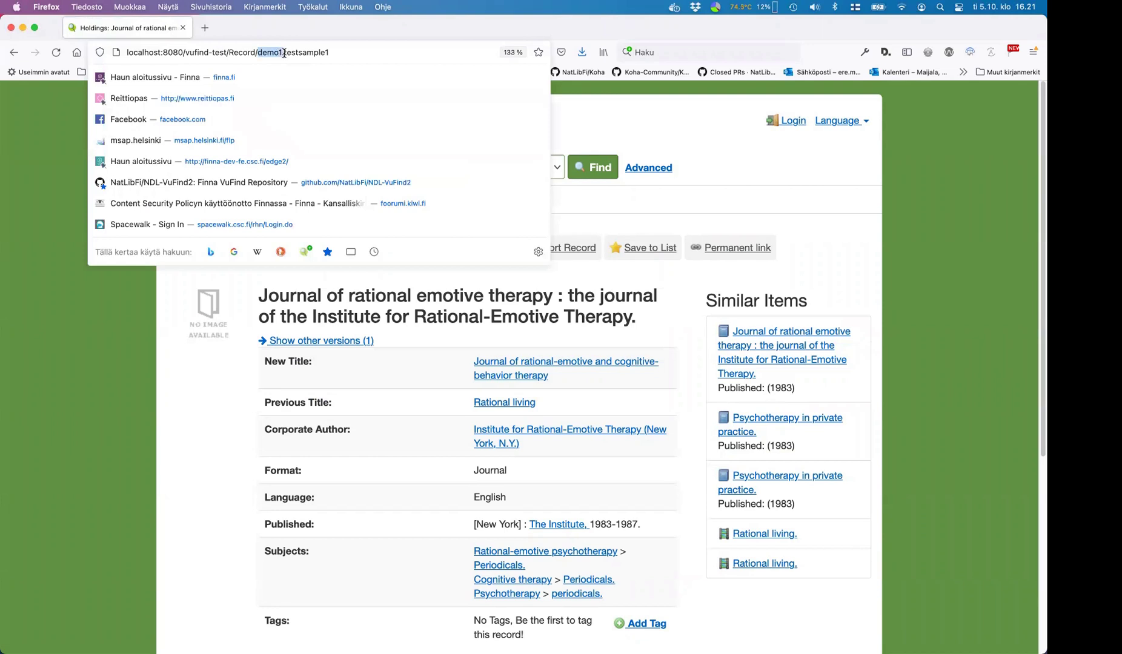
left_click(329, 52)
double_click(316, 52)
left_click(299, 53)
left_click(279, 53)
key("BackSpace")
type("2")
key("Return")
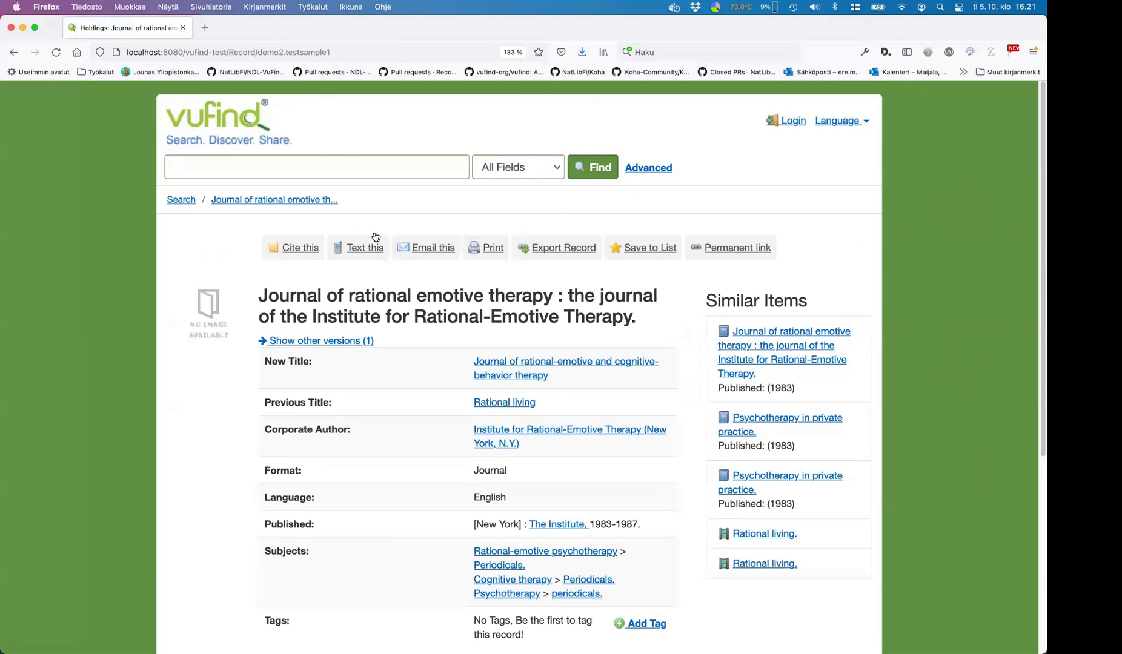
- Search VuFind for the word 'emotive' copied from the record title
double_click(445, 291)
key("super+c")
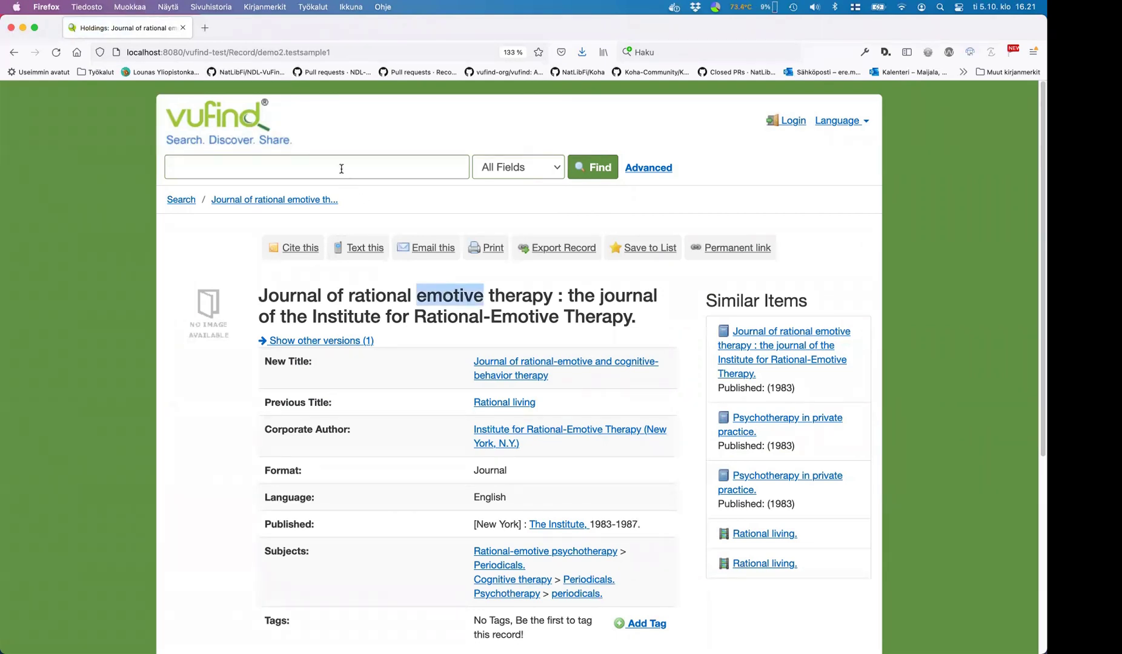
left_click(340, 167)
key("super+v")
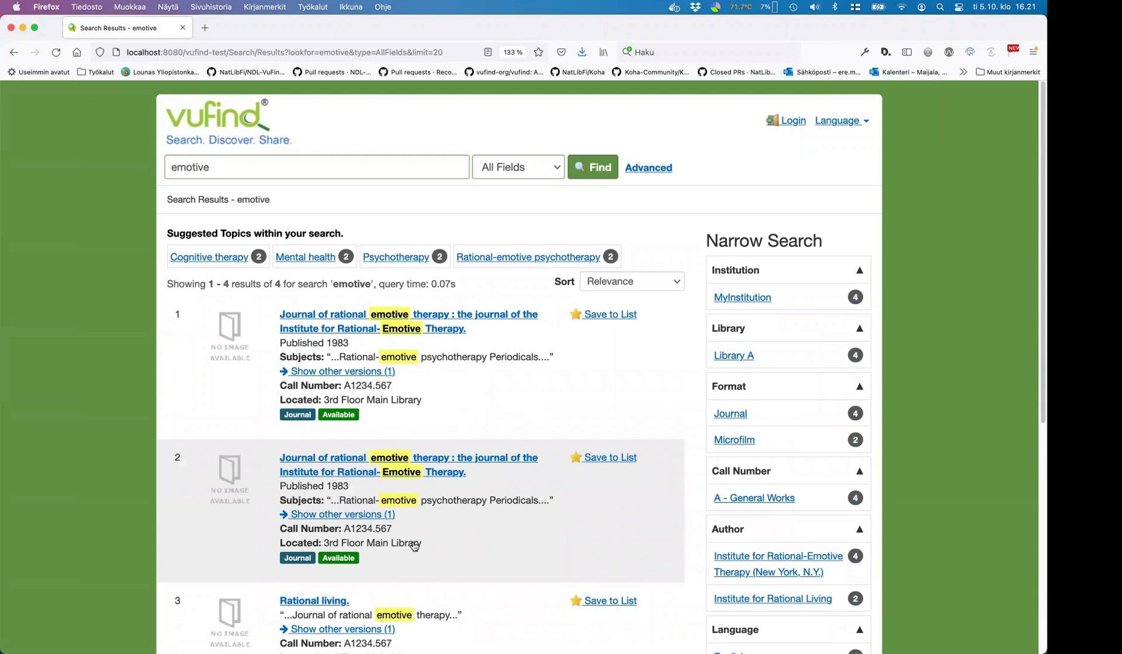
- Open local/config/vufind/config.ini in vi and search for 'Catalog]'
key("super+Tab")
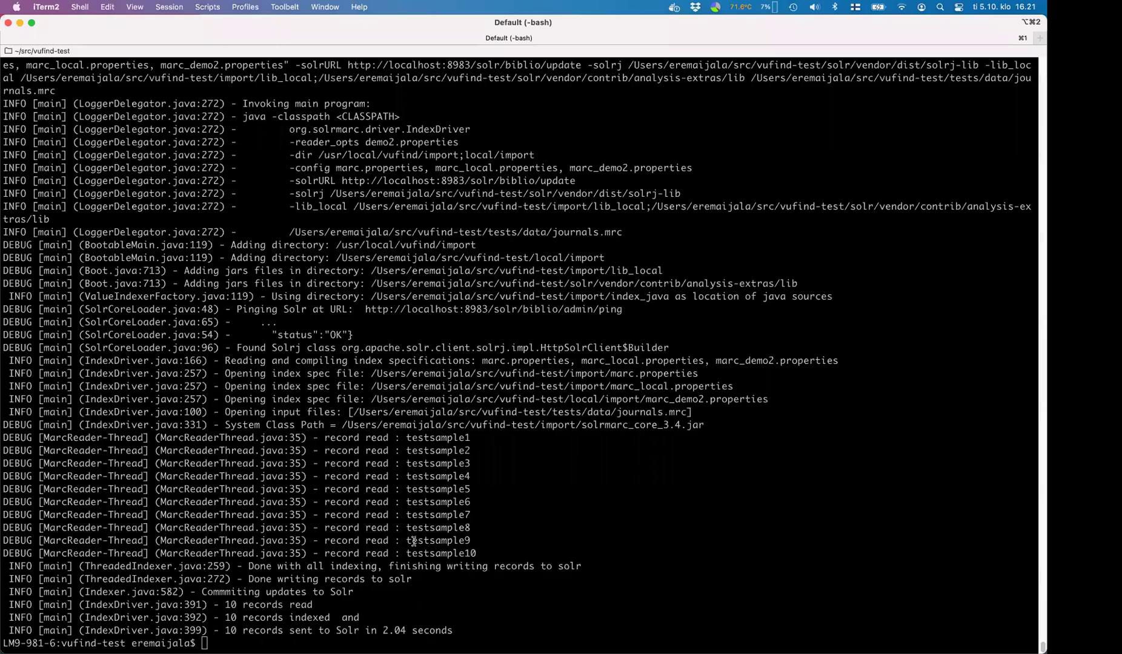
type("vi local/config/vu")
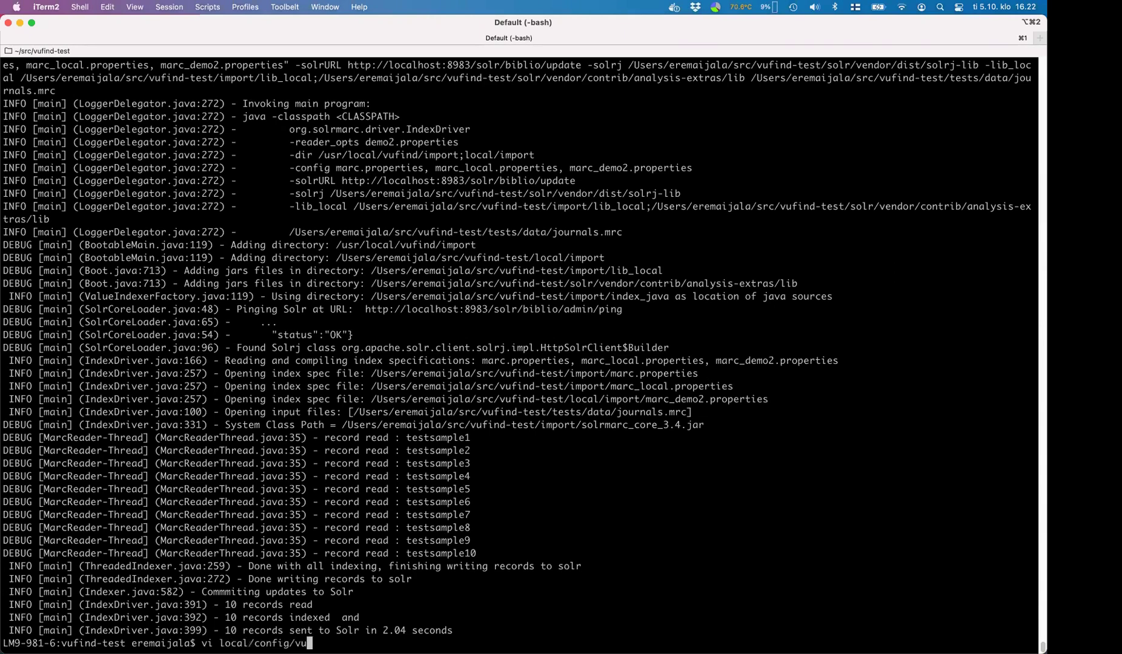
type("find/config.ini")
key("Return")
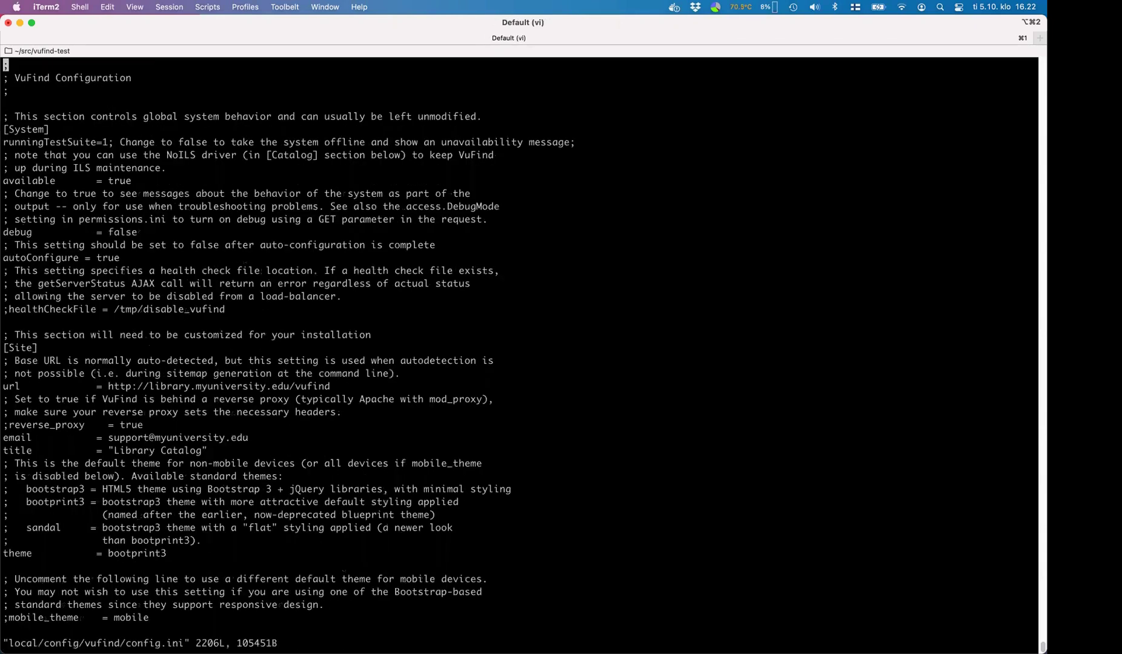
key("slash")
type("Catalog]")
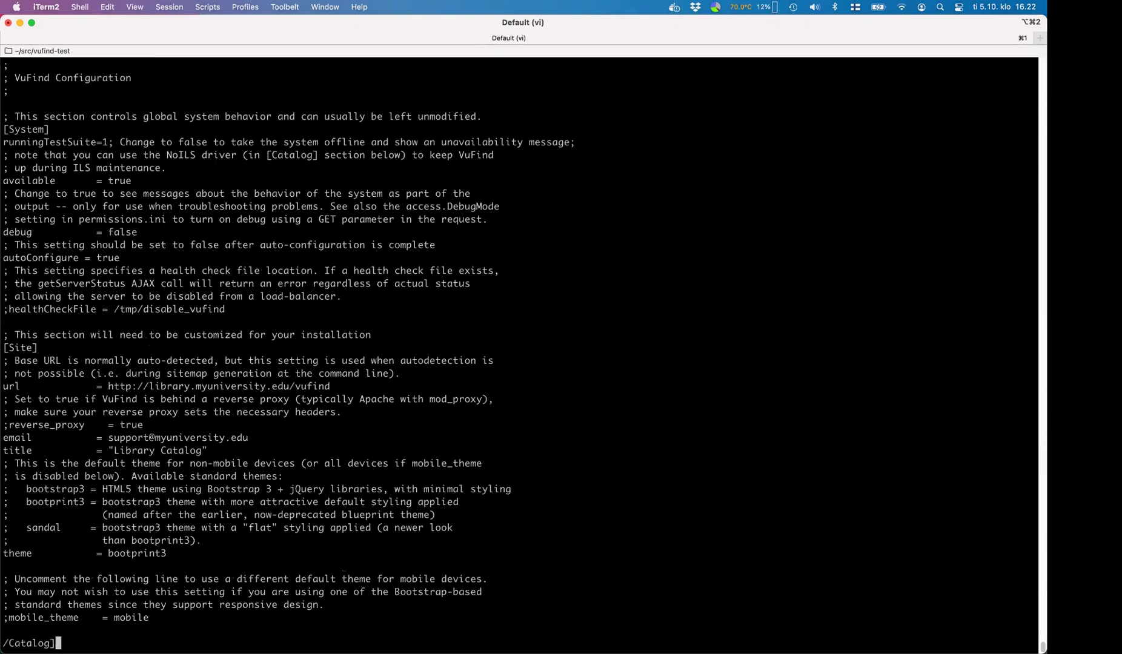
key("Return")
- Review the [Catalog] and [Authentication] config.ini values on slide 9, Demo – Settings
key("super+Tab")
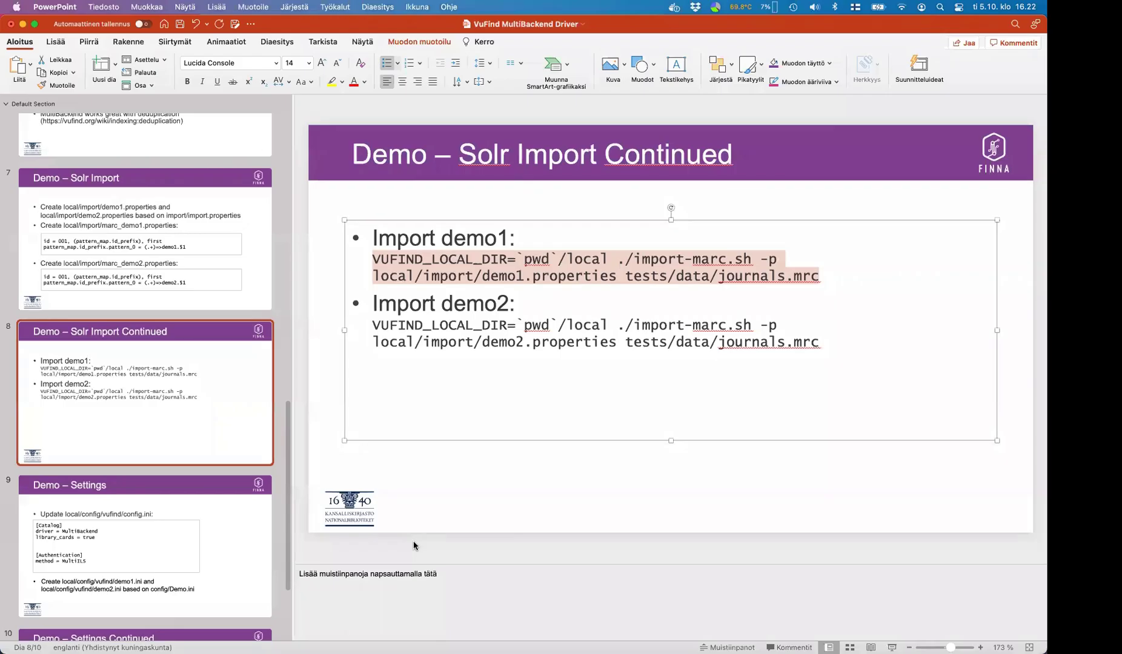
key("Right")
left_click(131, 553)
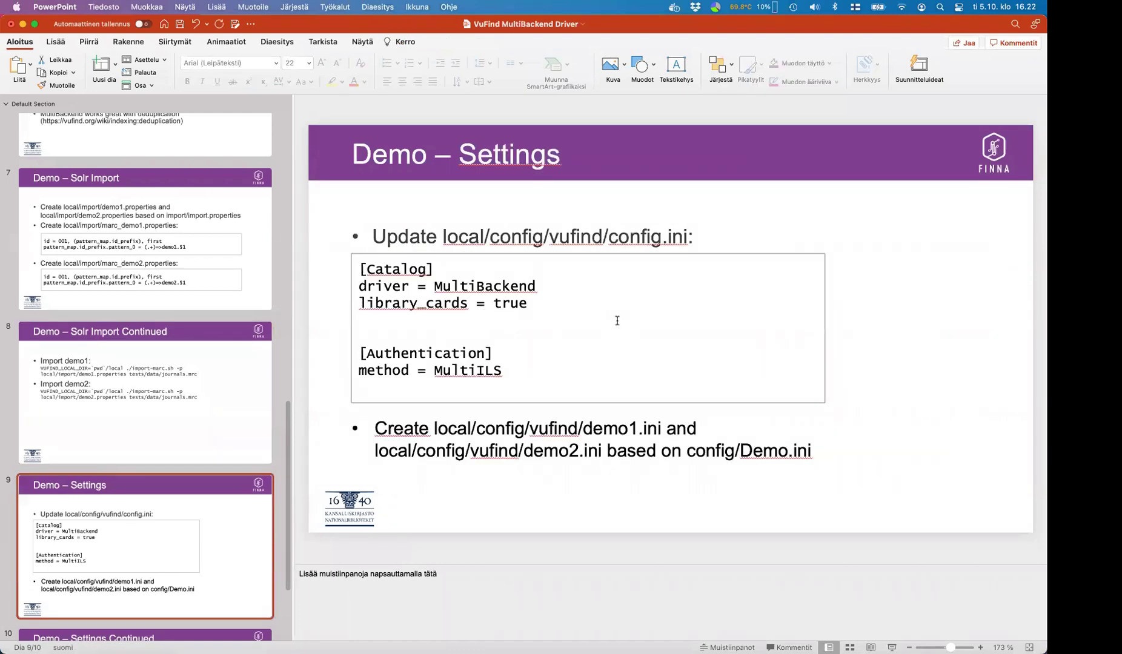
key("super+Tab")
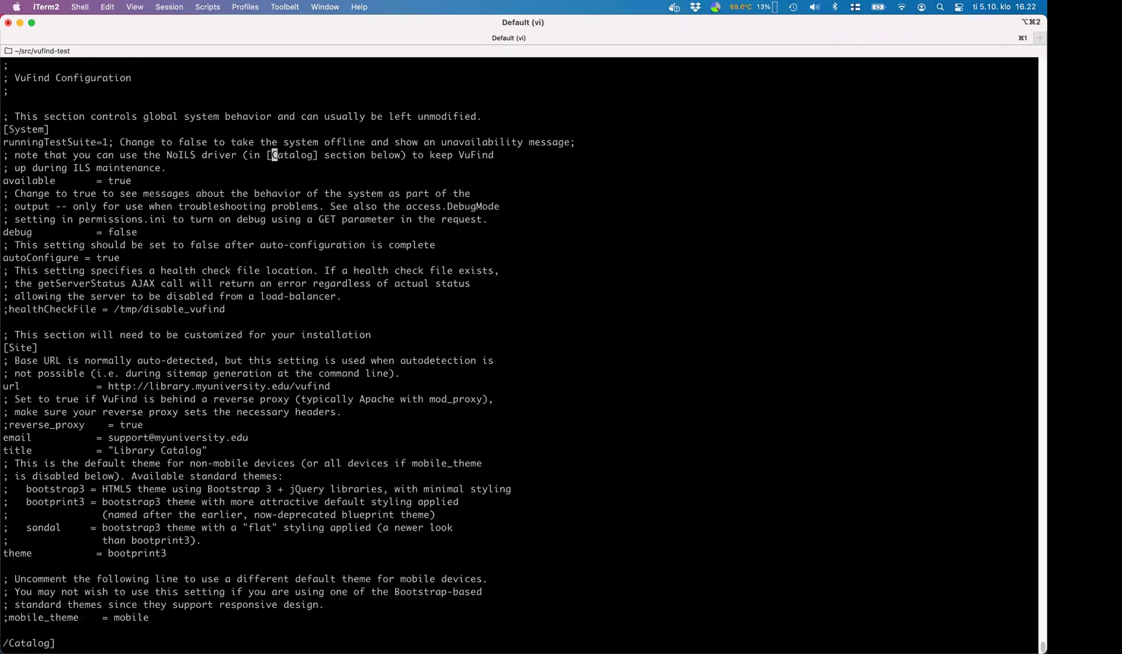
- Change the [Catalog] driver from Sample to MultiBackend in config.ini
key("n")
key("j")
key("l")
key("l")
key("l")
key("l")
key("l")
key("l")
key("l")
key("l")
key("l")
key("l")
key("l")
key("l")
key("l")
key("l")
key("l")
key("l")
key("l")
key("l")
key("l")
key("l")
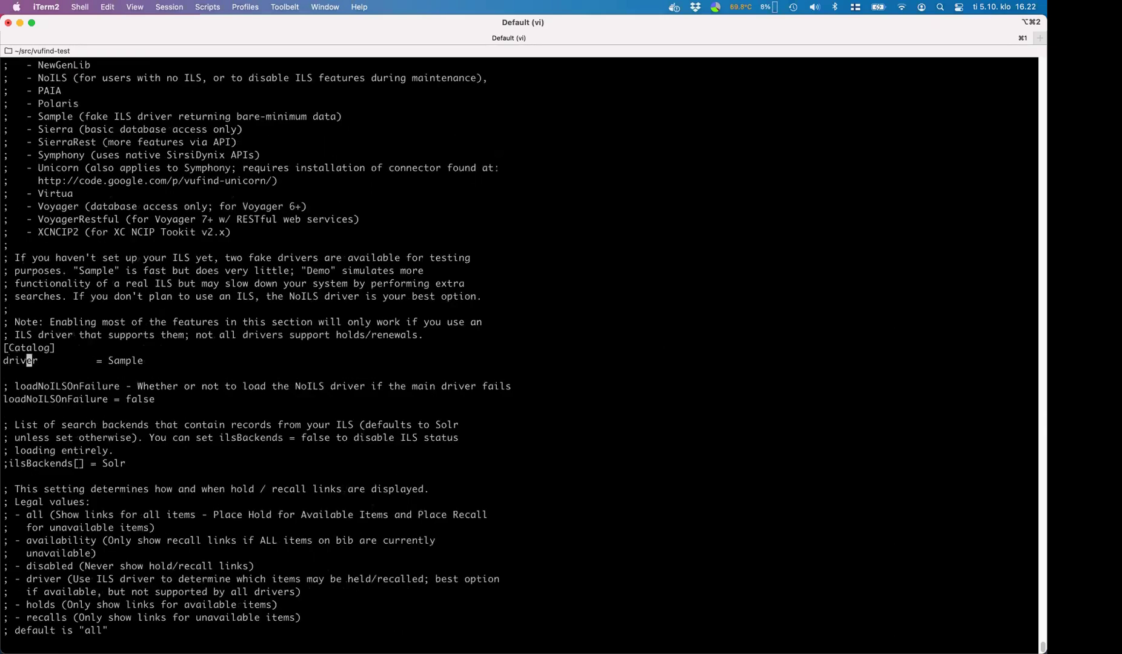
key("x")
key("x")
key("x")
key("x")
key("x")
key("x")
type("A")
type("Multi")
type("Backend")
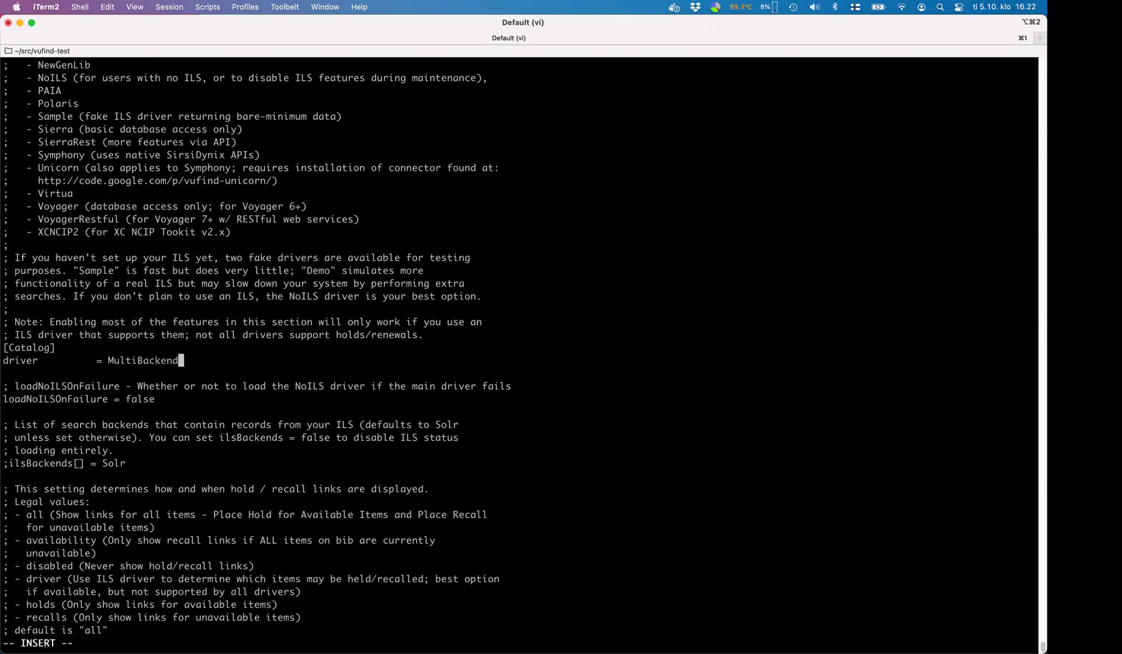
key("Escape")
- Uncomment library_cards = true and save config.ini
type("j")
type("/library")
key("Return")
key("n")
key("h")
key("x")
key("k")
key("k")
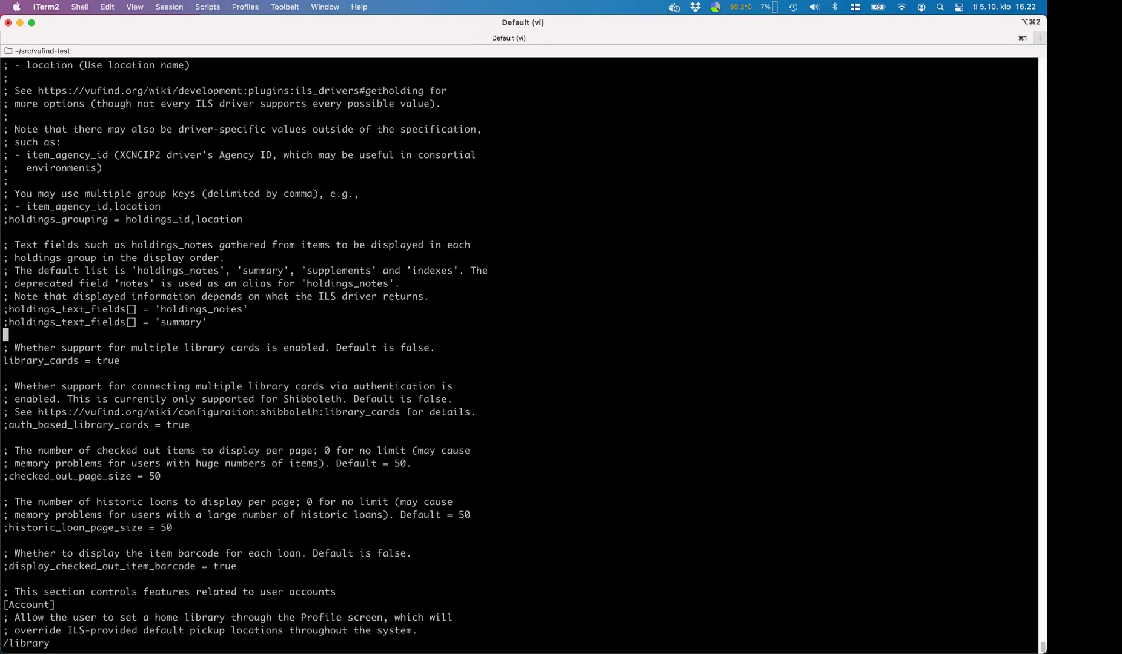
type(":wq")
key("Return")
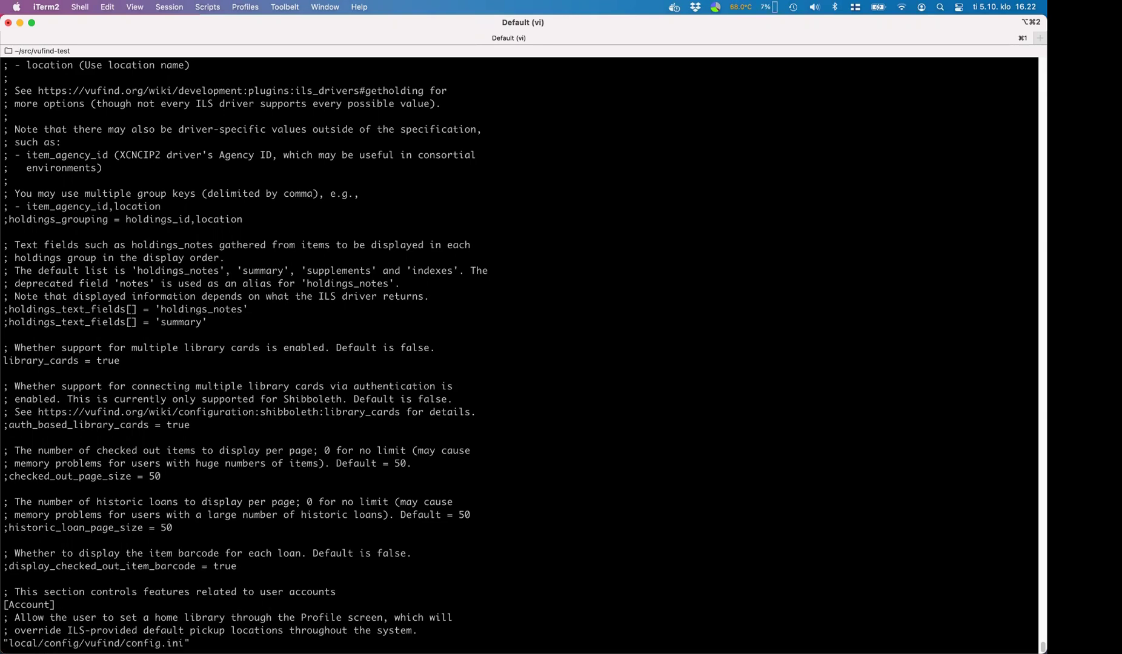
key("super+Tab")
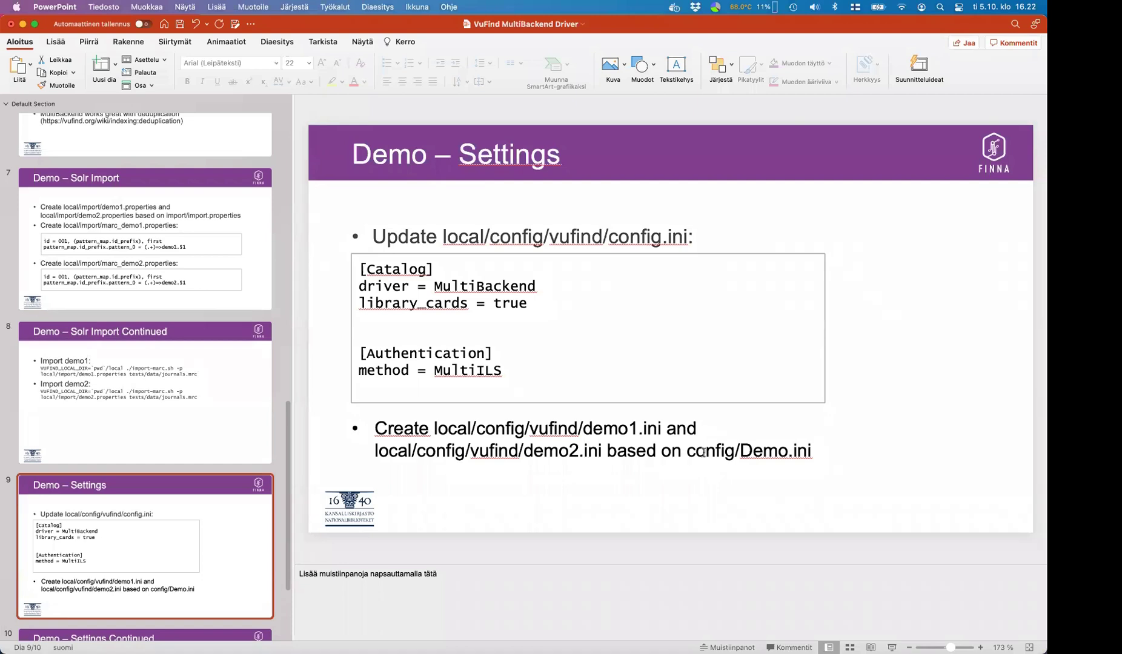
- Change the last bullet's path to config/vufind/Demo.ini, then select 'demo' in demo1.ini
left_click(742, 450)
type("vufind/")
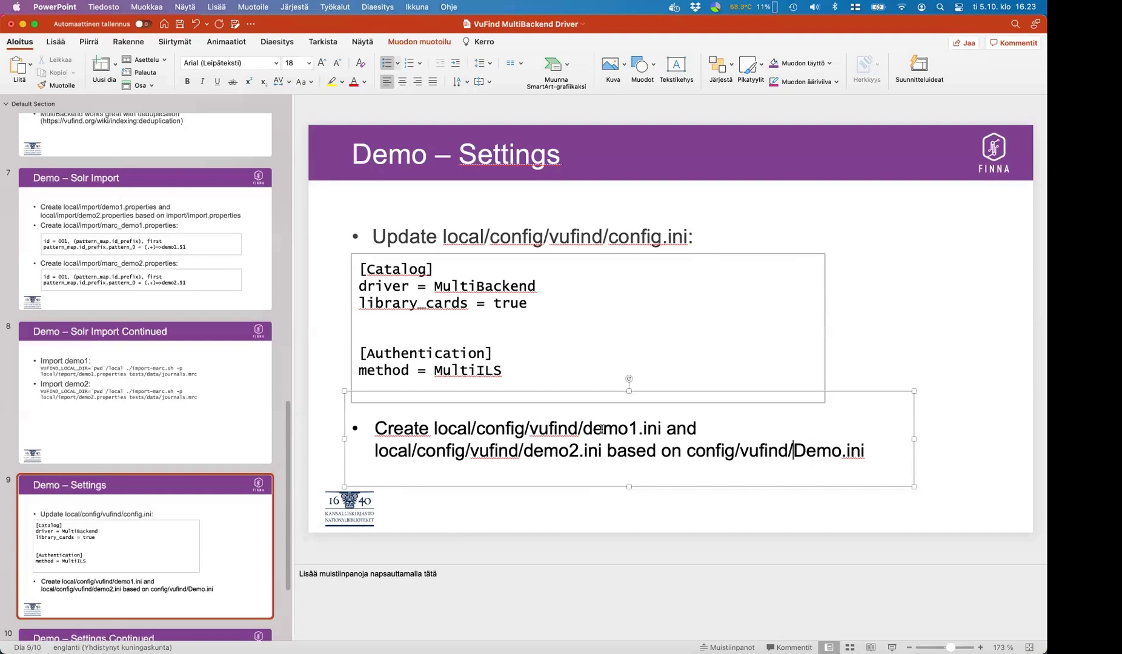
left_click_drag(582, 429, 662, 427)
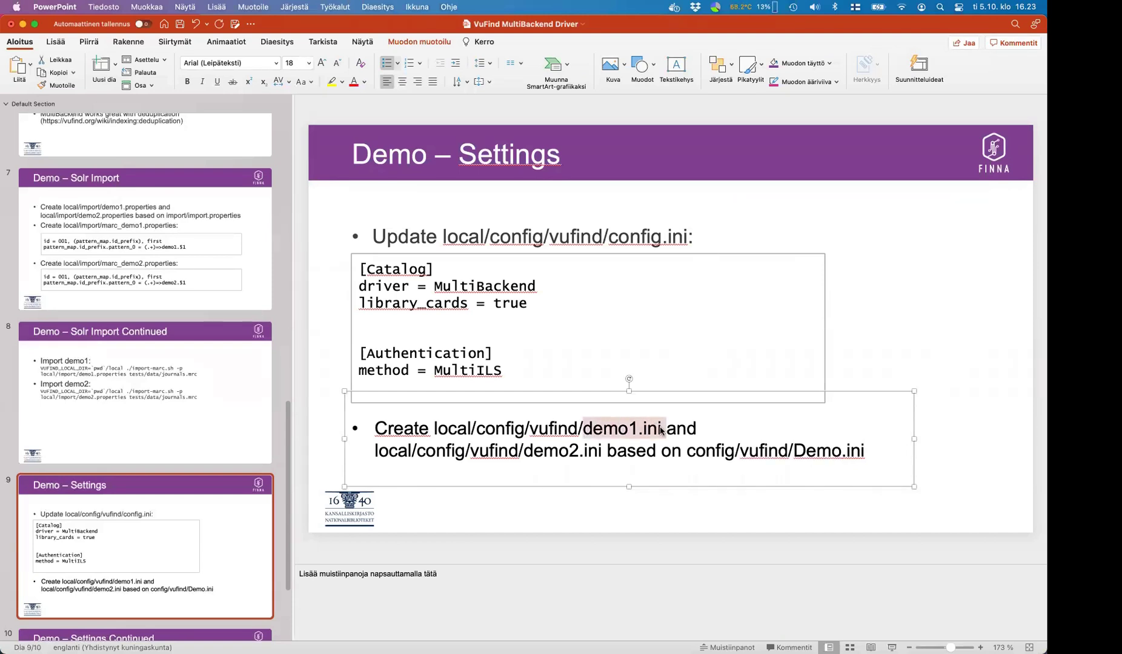
left_click(621, 431)
left_click_drag(583, 430, 661, 431)
- Copy config/vufind/Demo.ini to local/config/vufind/demo1.ini
key("super+Tab")
type("cp local/co")
key("Tab")
type("Demo")
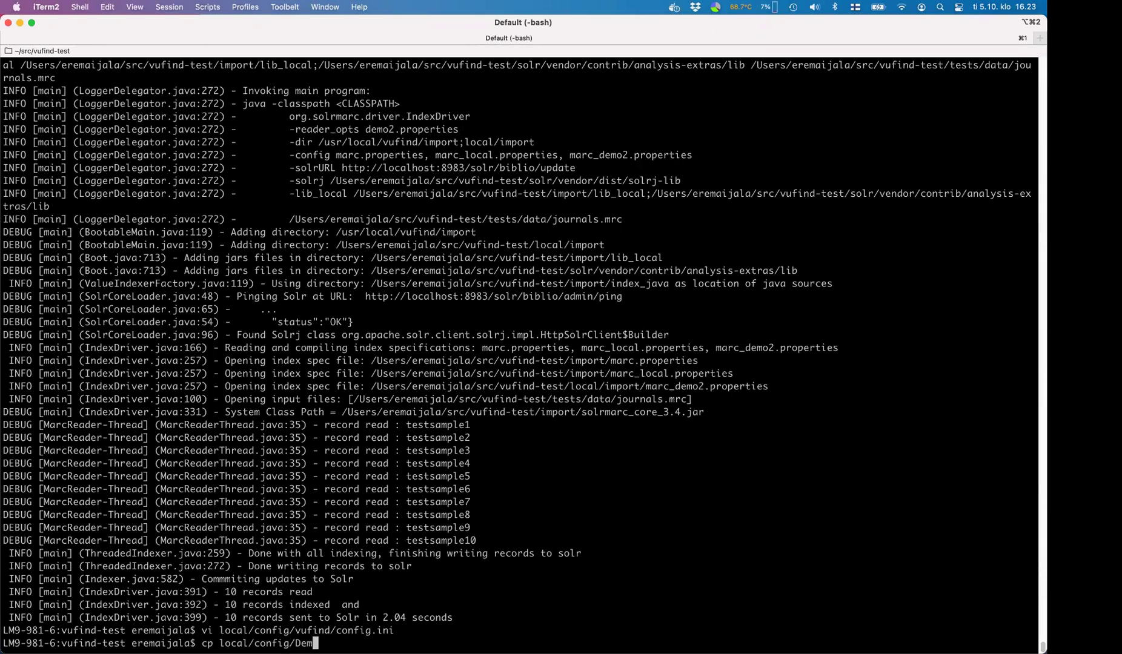
key("BackSpace")
key("BackSpace")
key("BackSpace")
key("BackSpace")
key("BackSpace")
key("BackSpace")
key("BackSpace")
key("BackSpace")
key("BackSpace")
key("BackSpace")
key("BackSpace")
key("BackSpace")
key("BackSpace")
key("BackSpace")
key("BackSpace")
key("BackSpace")
key("BackSpace")
type("config/vufind/DEm")
key("BackSpace")
key("BackSpace")
type("e")
key("Tab")
type("local/config/")
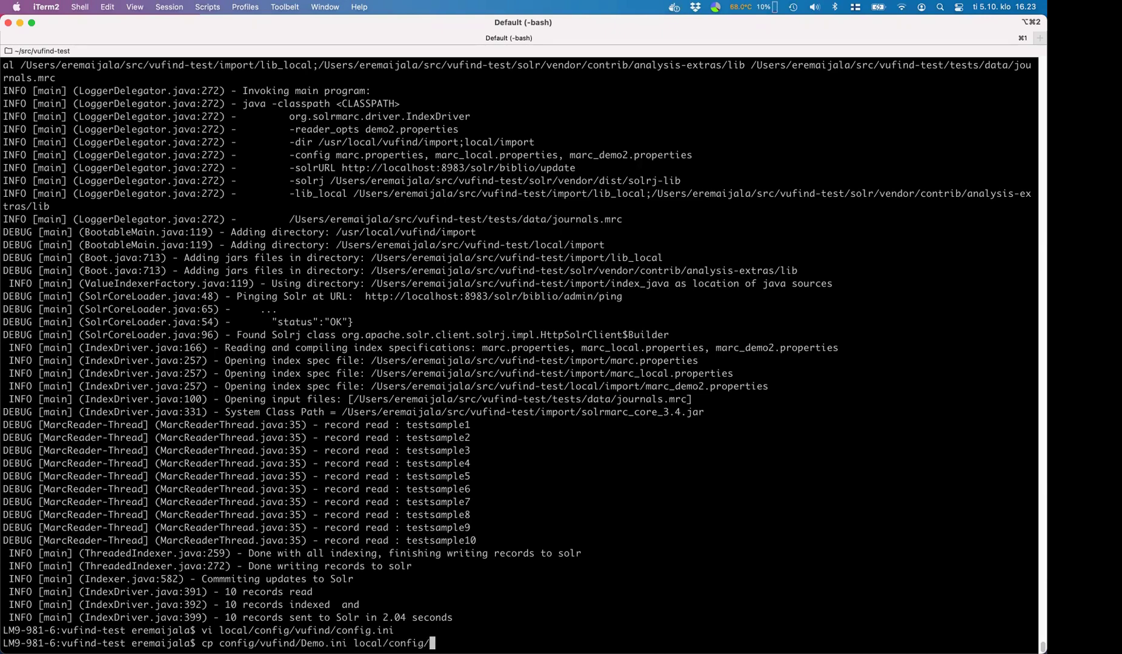
type("vufind/demo1.ini")
key("Return")
- Copy Demo.ini again to local/config/vufind/demo2.ini
key("Up")
key("Left")
key("Left")
key("Left")
key("Left")
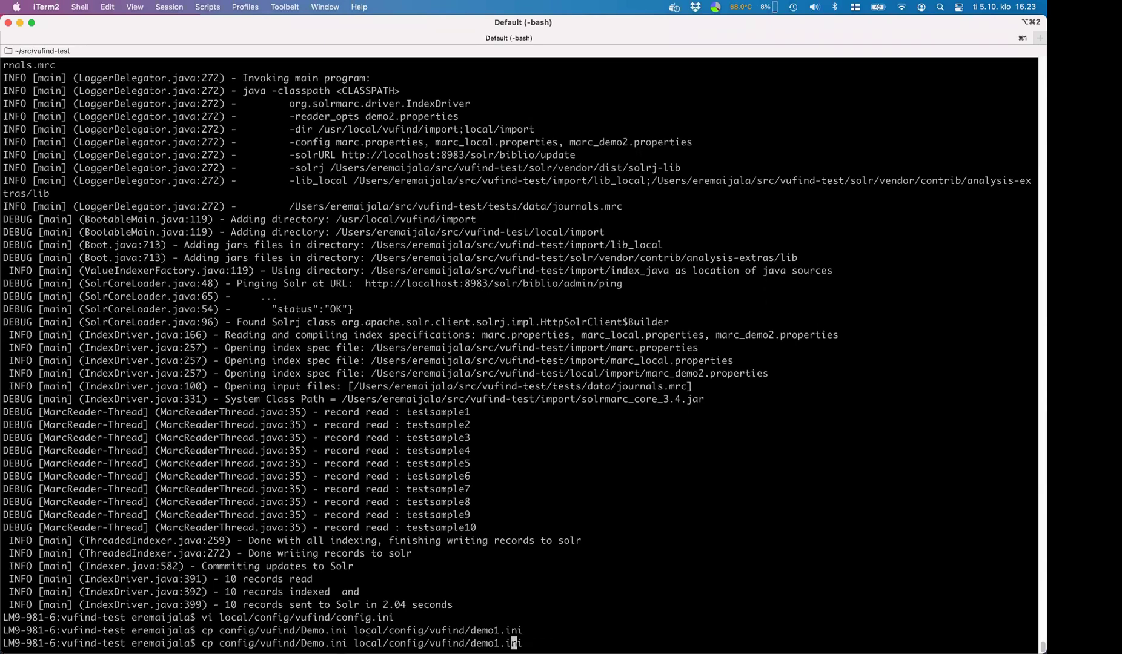
key("BackSpace")
type("2")
key("Return")
- Open demo1.ini in vi and uncomment the id = demo1 line
type("vi")
double_click(508, 618)
type("local/config/vufind/demo1.ini")
key("Return")
key("j")
key("j")
key("j")
key("j")
key("j")
key("x")
key("l")
key("l")
key("l")
key("l")
key("l")
key("l")
key("l")
key("l")
key("l")
key("j")
key("j")
key("j")
key("j")
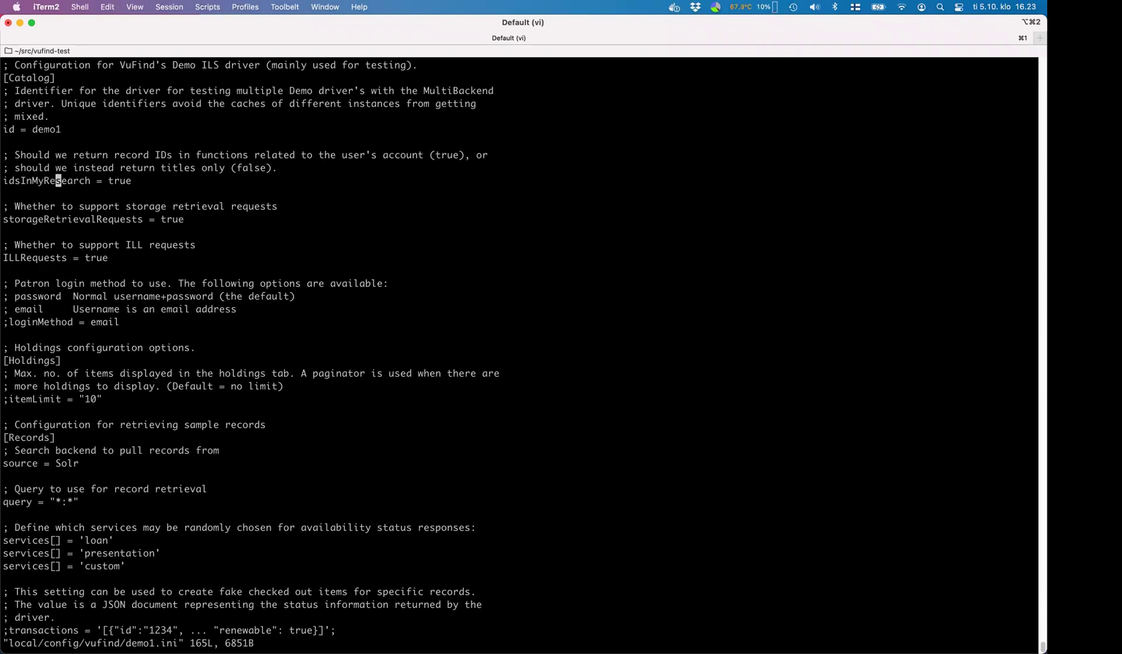
- Uncomment the [StaticHoldings] section header in demo1.ini
key("j")
key("j")
key("j")
key("j")
key("j")
key("j")
key("j")
key("j")
key("j")
key("j")
key("j")
key("j")
key("j")
key("j")
key("j")
key("j")
key("j")
key("j")
key("j")
key("j")
key("j")
key("j")
key("j")
key("j")
key("j")
key("j")
key("j")
key("j")
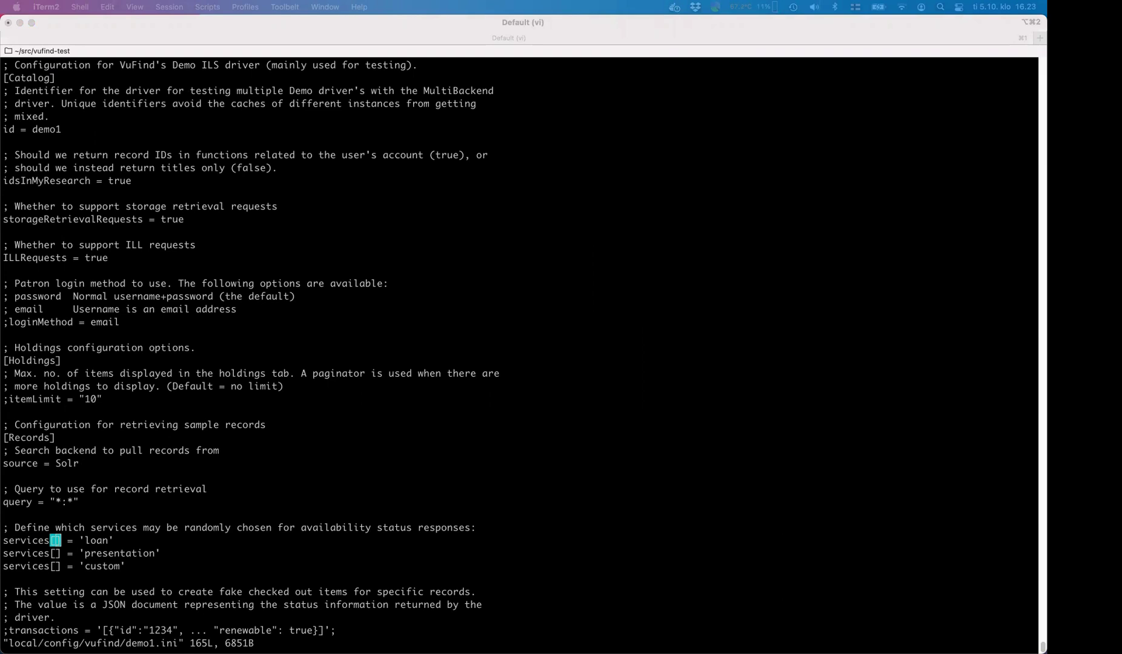
left_click(475, 310)
key("j")
key("j")
key("j")
key("j")
key("j")
key("j")
key("j")
key("j")
key("j")
key("j")
key("j")
key("j")
key("j")
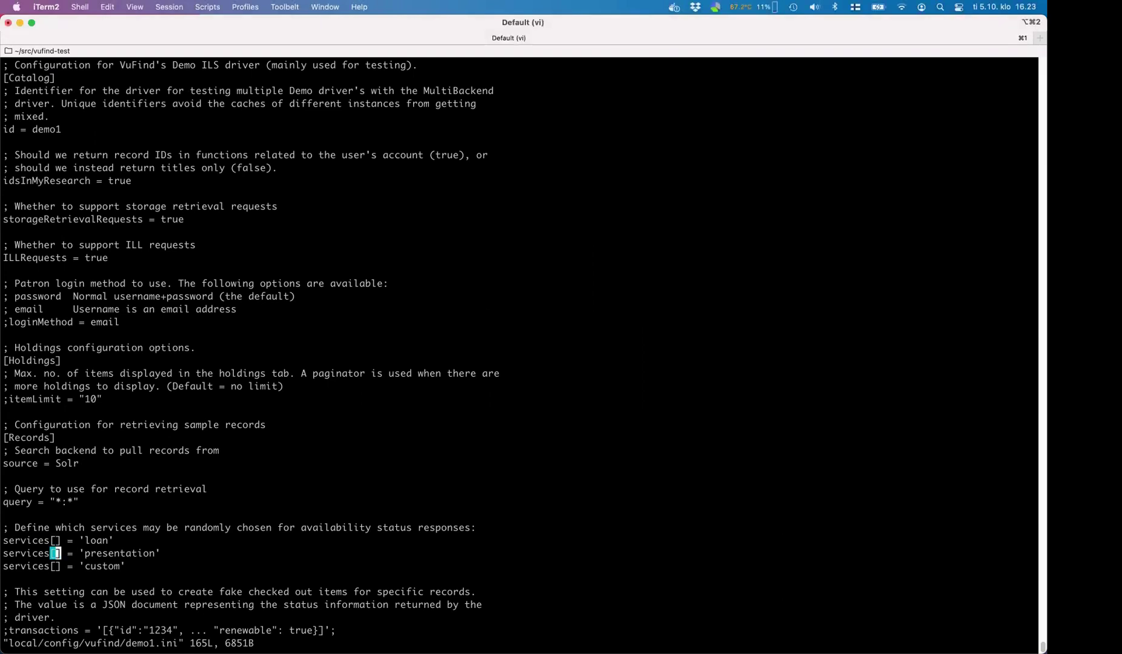
key("j")
key("j")
key("j")
key("j")
key("j")
key("j")
key("j")
key("j")
key("j")
key("j")
key("j")
key("j")
key("j")
key("j")
key("j")
key("j")
key("j")
key("j")
key("j")
key("j")
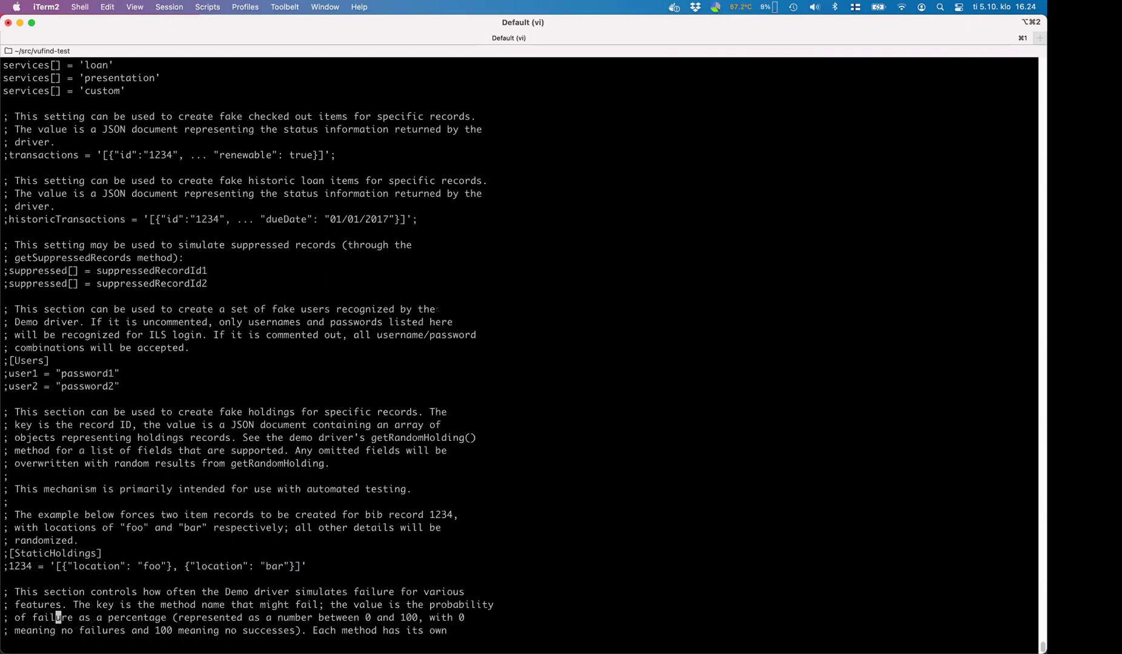
key("j")
key("j")
key("j")
key("j")
key("j")
key("j")
key("j")
key("j")
key("j")
key("k")
key("k")
key("k")
key("k")
key("k")
key("k")
key("k")
key("k")
key("k")
key("k")
key("k")
key("k")
key("k")
key("k")
key("k")
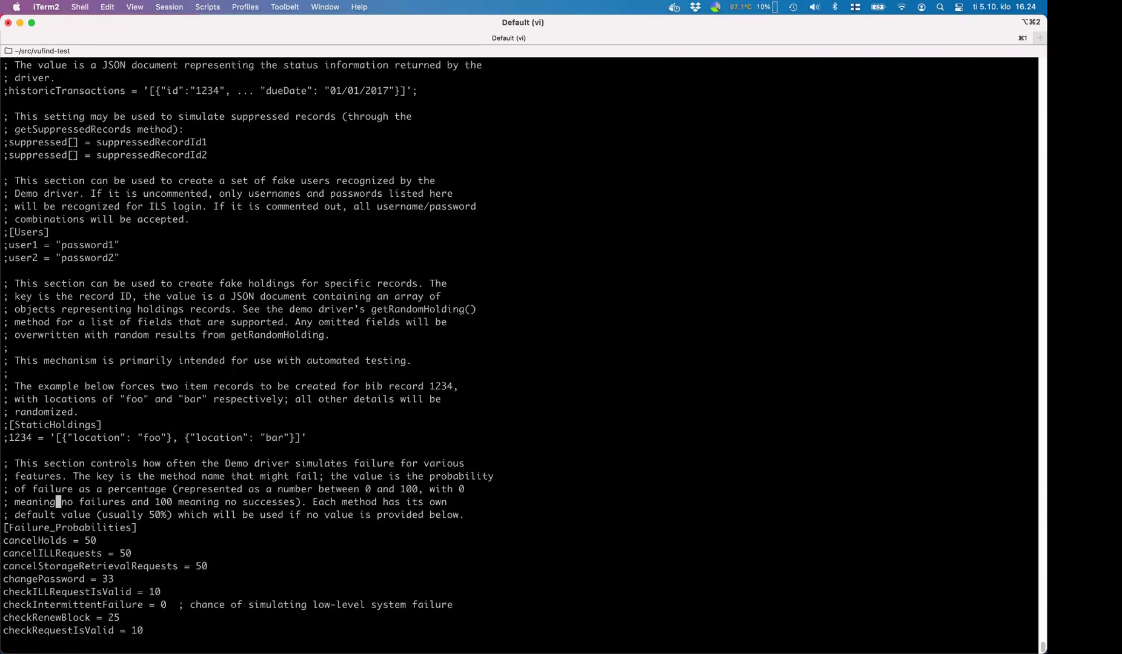
key("h")
key("h")
key("h")
key("h")
key("h")
key("h")
key("h")
key("h")
key("h")
key("x")
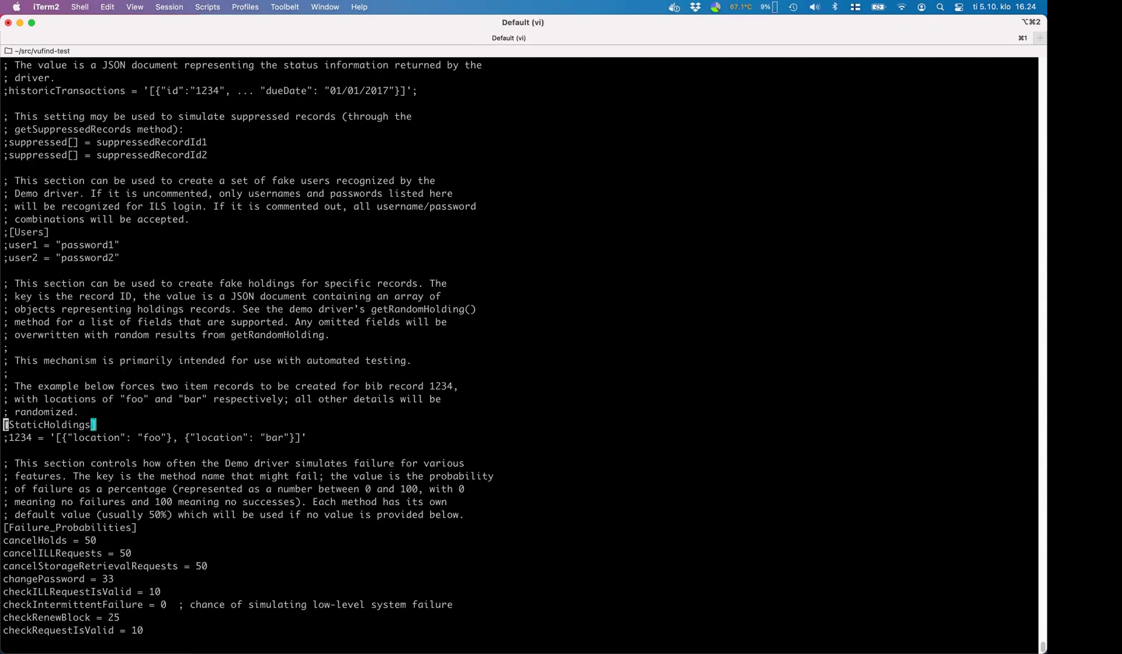
key("j")
- Add the testsample1 holdings line at Demo 1 Library below the sample entry and save demo1.ini
key("o")
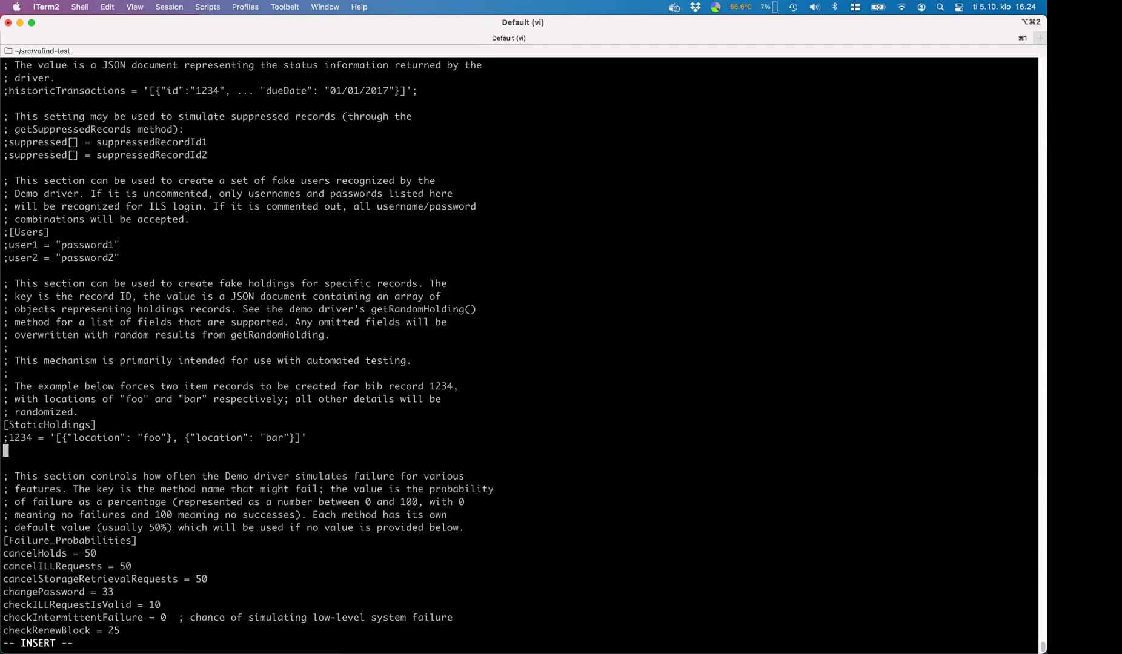
type("testsample1 = '[{\"location\": \"Demo 1 Library\", \"electronic\": false, \"reserve\": false, \"status\": \"Available\"}]'")
key("Escape")
key("h")
key("h")
key("h")
key("h")
key("h")
key("h")
key("h")
key("h")
key("h")
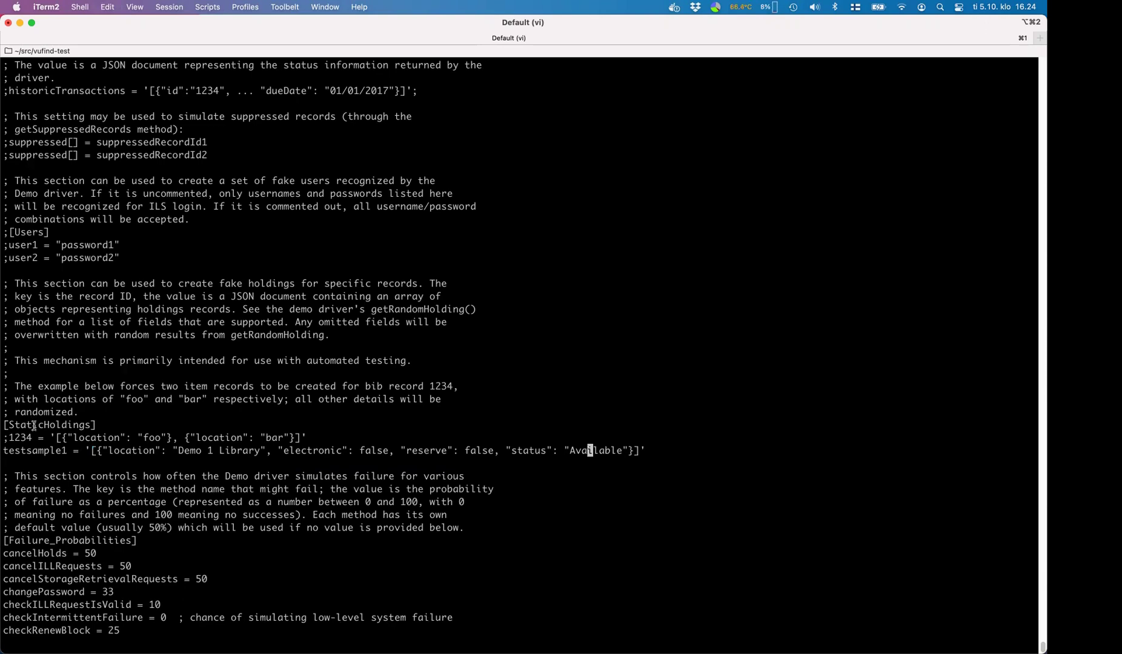
double_click(30, 453)
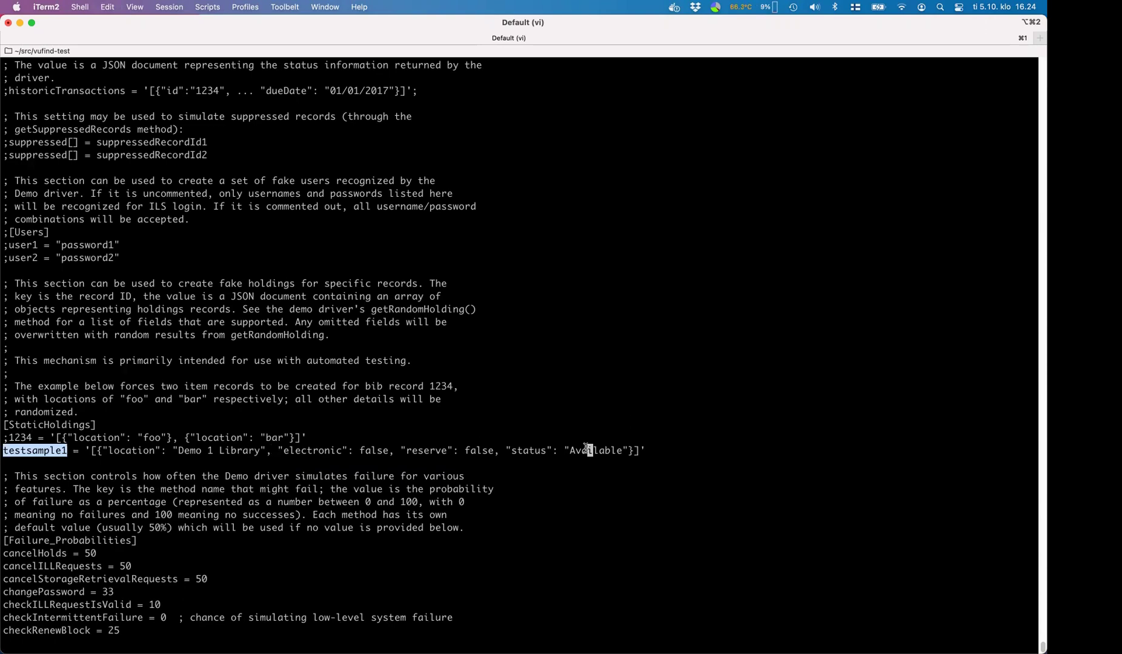
left_click(564, 468)
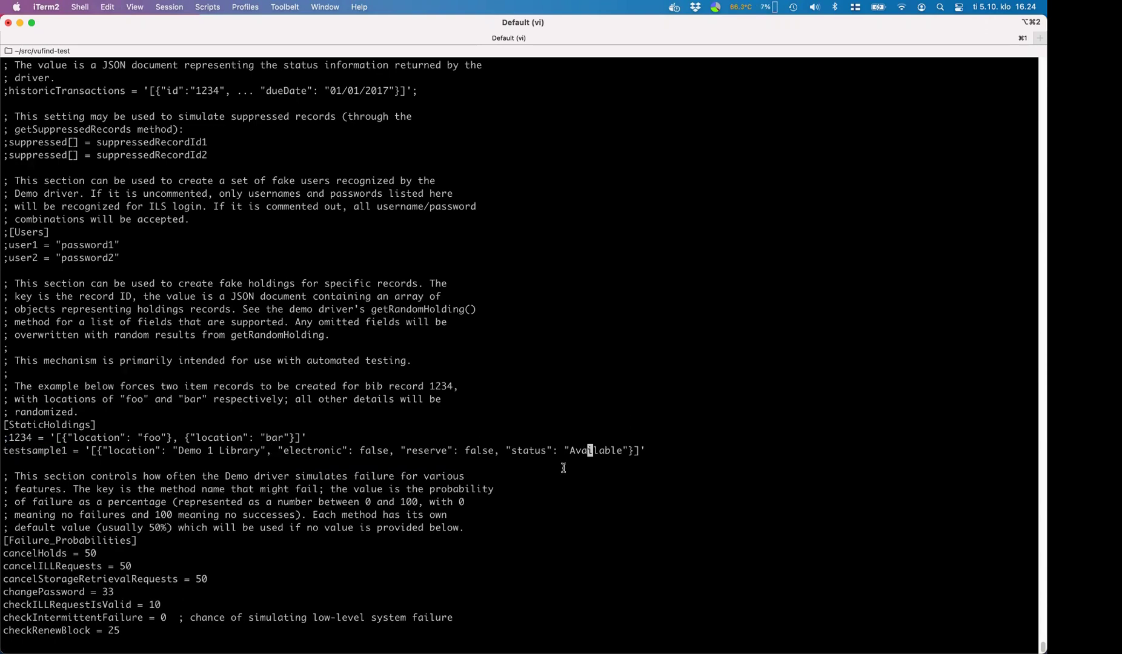
type(":wq")
key("Return")
- Open demo2.ini in vi and change its id setting to id = demo2
key("Up")
key("Left")
key("Left")
key("Left")
key("Left")
key("BackSpace")
type("2")
key("Return")
key("j")
key("j")
key("j")
key("j")
key("j")
key("x")
key("l")
key("l")
key("l")
type("$xa2")
key("Escape")
key("j")
- Uncomment the [StaticHoldings] section header in demo2.ini
key("ctrl+f")
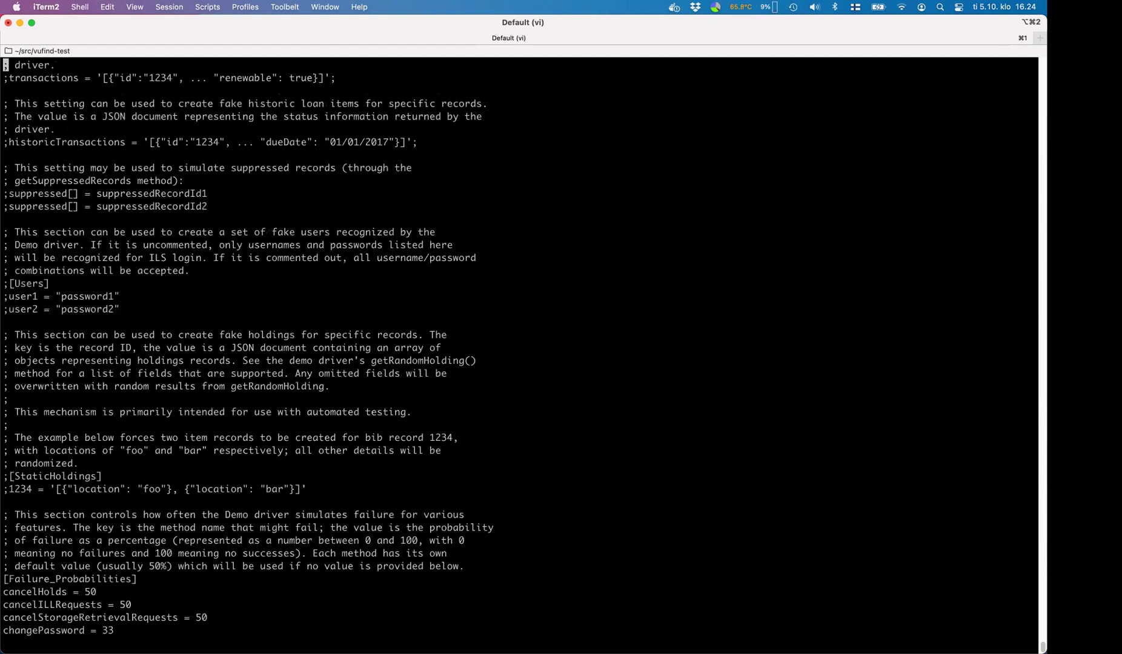
key("ctrl+b")
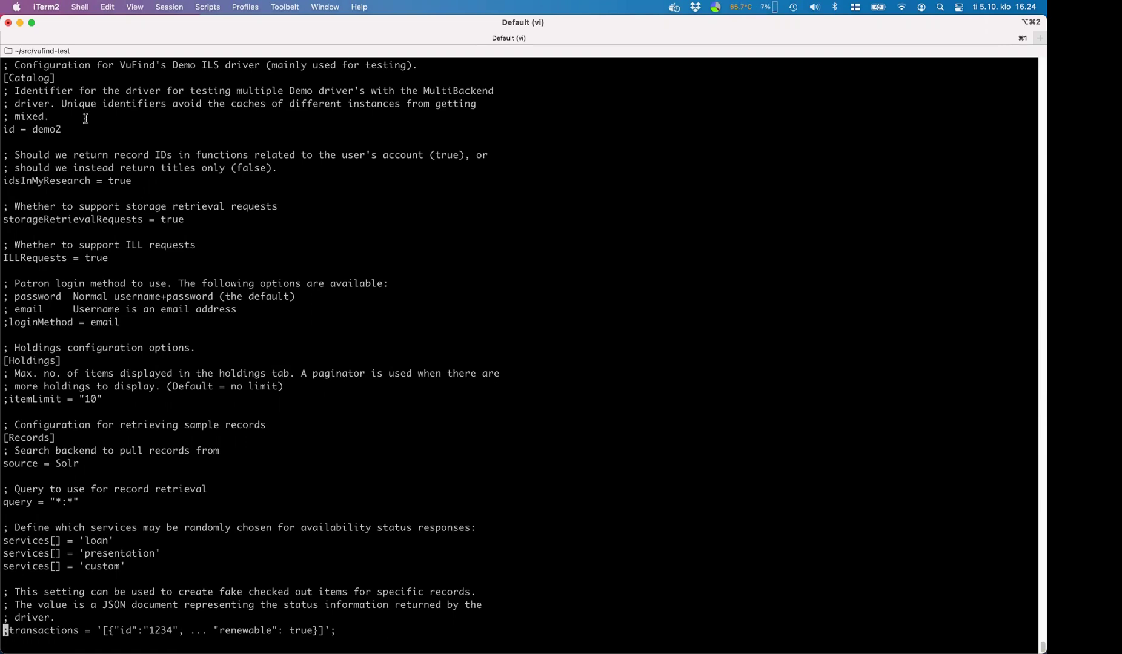
key("j")
key("j")
key("j")
key("j")
key("j")
key("j")
key("j")
key("j")
key("j")
key("j")
key("j")
key("j")
key("j")
key("j")
key("j")
key("j")
key("j")
key("j")
key("j")
key("j")
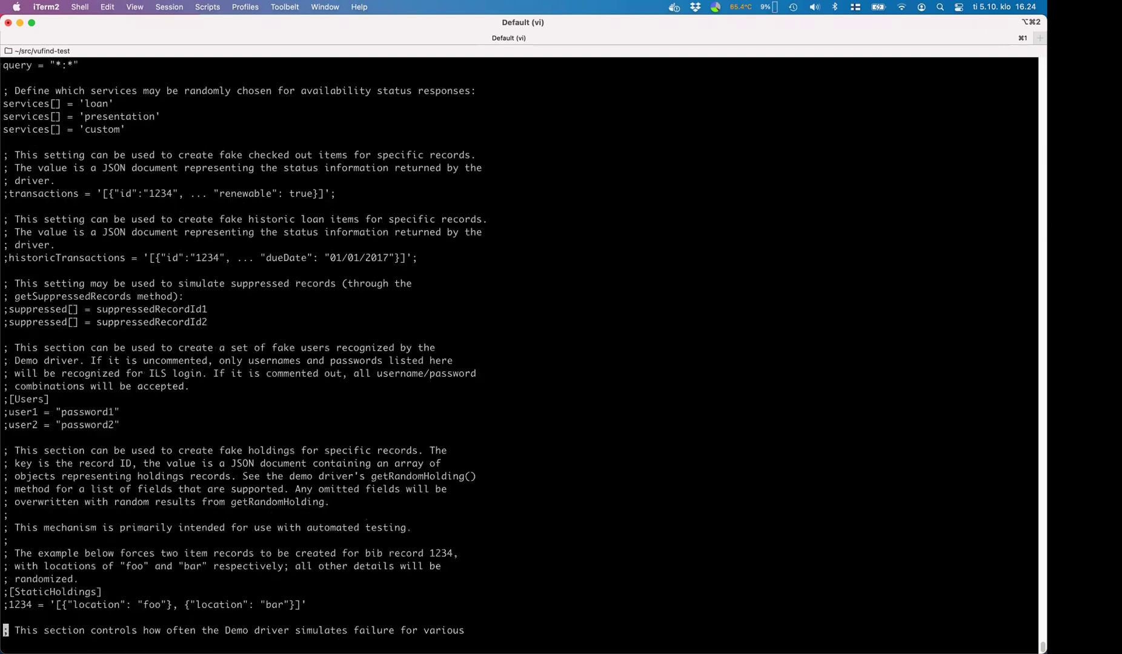
key("j")
key("j")
key("j")
key("j")
key("j")
key("j")
key("j")
key("j")
key("j")
key("j")
key("j")
key("j")
key("j")
key("j")
key("j")
key("j")
key("j")
key("j")
key("j")
key("j")
key("k")
key("k")
key("k")
key("k")
key("k")
key("k")
key("k")
key("k")
key("k")
key("k")
key("k")
key("k")
key("k")
key("k")
key("k")
key("k")
key("k")
key("k")
key("k")
key("k")
key("k")
key("k")
key("k")
key("k")
key("x")
key("j")
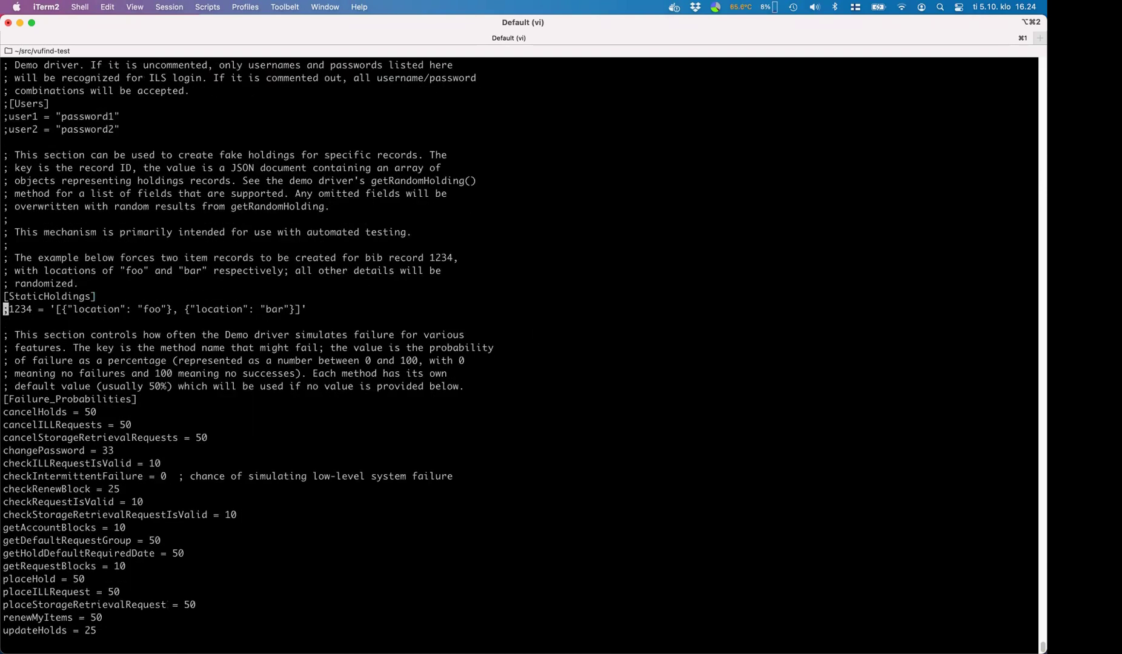
- Add the testsample1 line at Demo 2 Library with status changed to Unavailable
key("o")
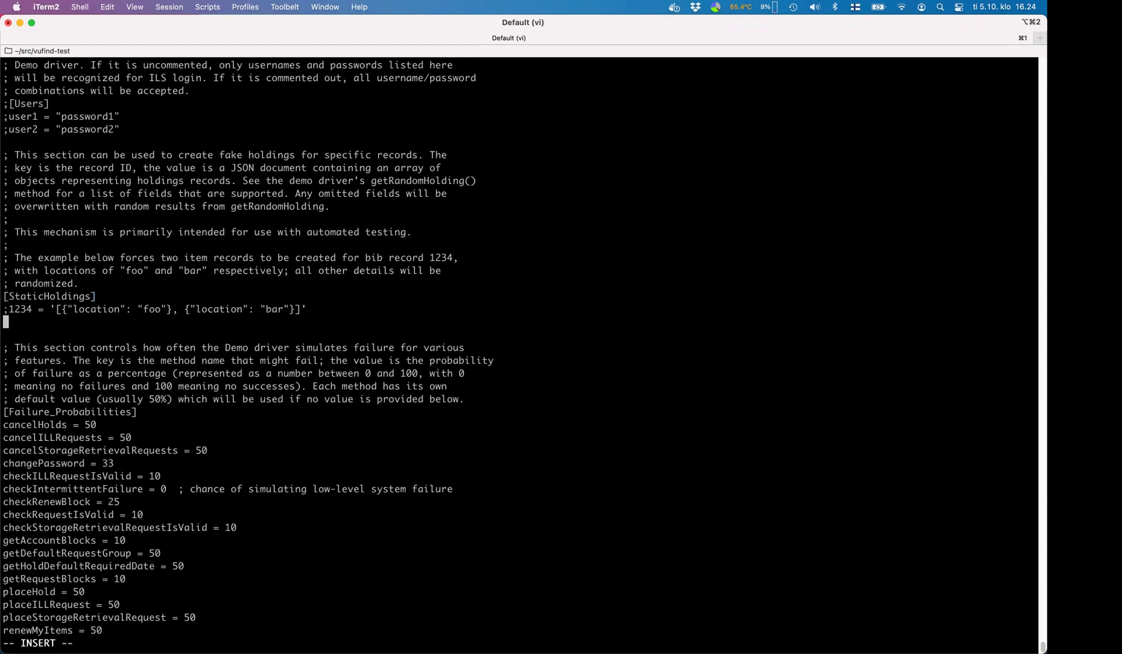
key("super+Tab")
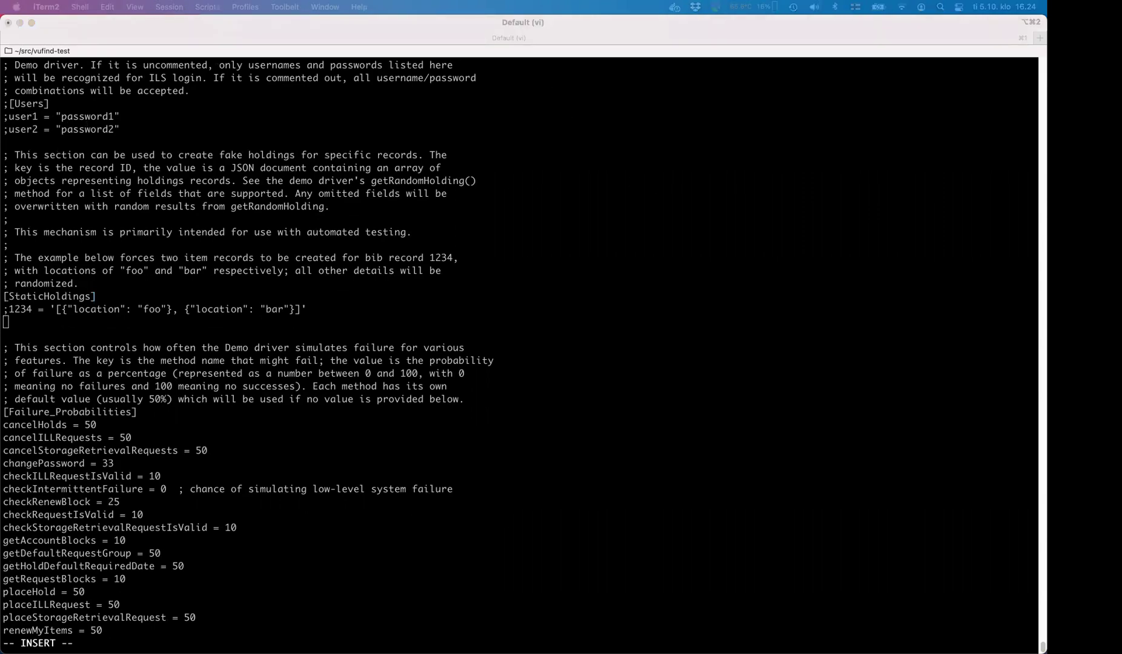
left_click(558, 328)
type("testsample1 = '[{\"location\": \"Demo 2 Library\", \"electronic\": false, \"reserve\": false, \"status\": \"Available\"}]'")
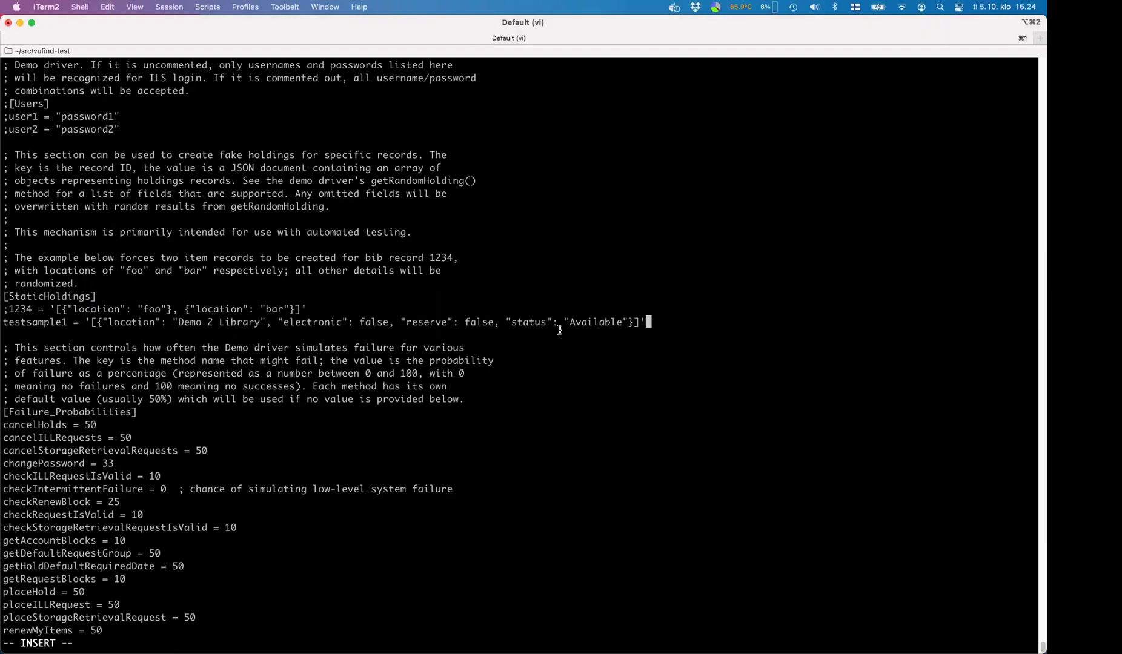
key("Left")
key("Left")
key("Left")
key("Left")
key("Left")
key("Left")
key("Left")
key("Left")
key("Left")
key("Left")
key("Left")
key("Left")
key("BackSpace")
type("Una")
key("Escape")
- Save demo2.ini with :wq and return to the shell
type(":wq")
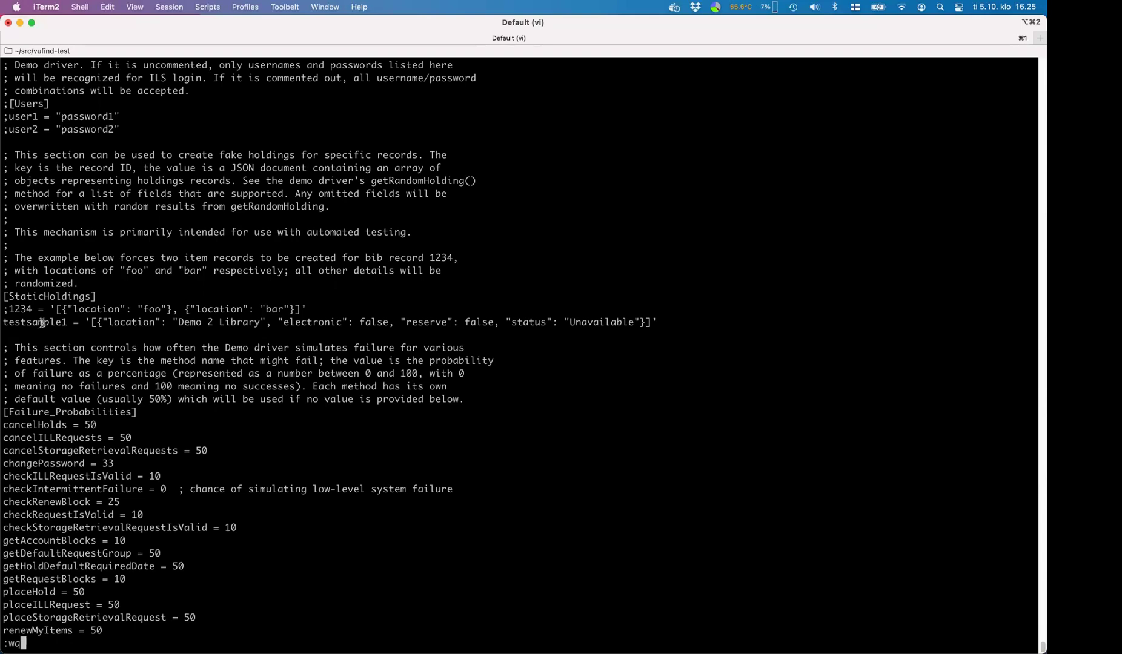
key("Return")
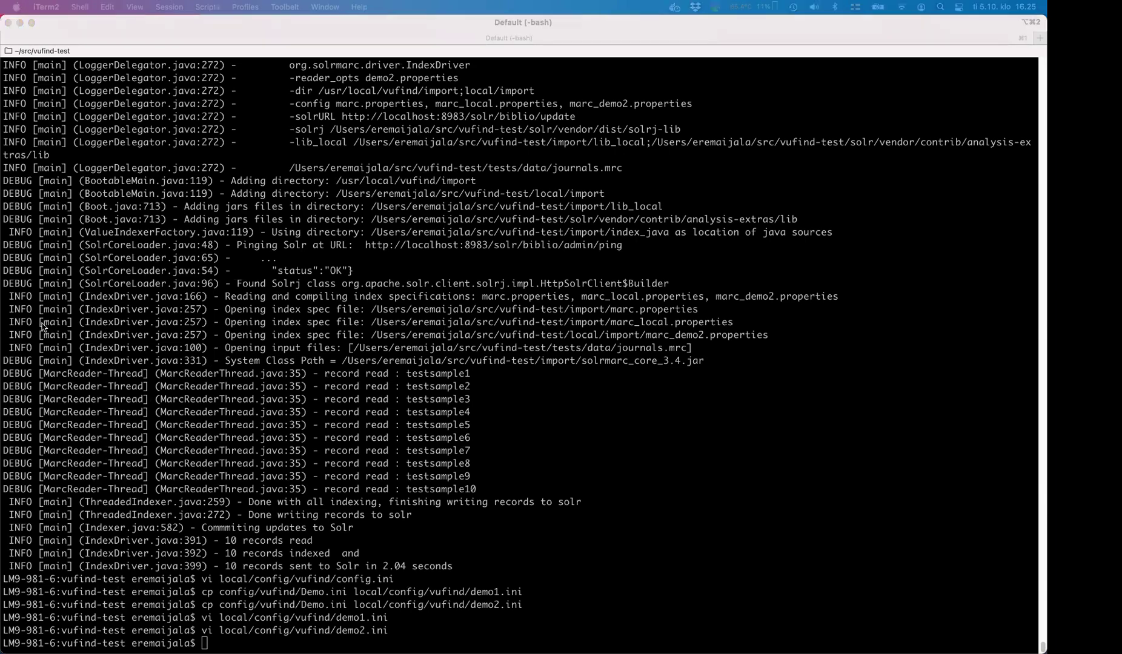
key("super+Tab")
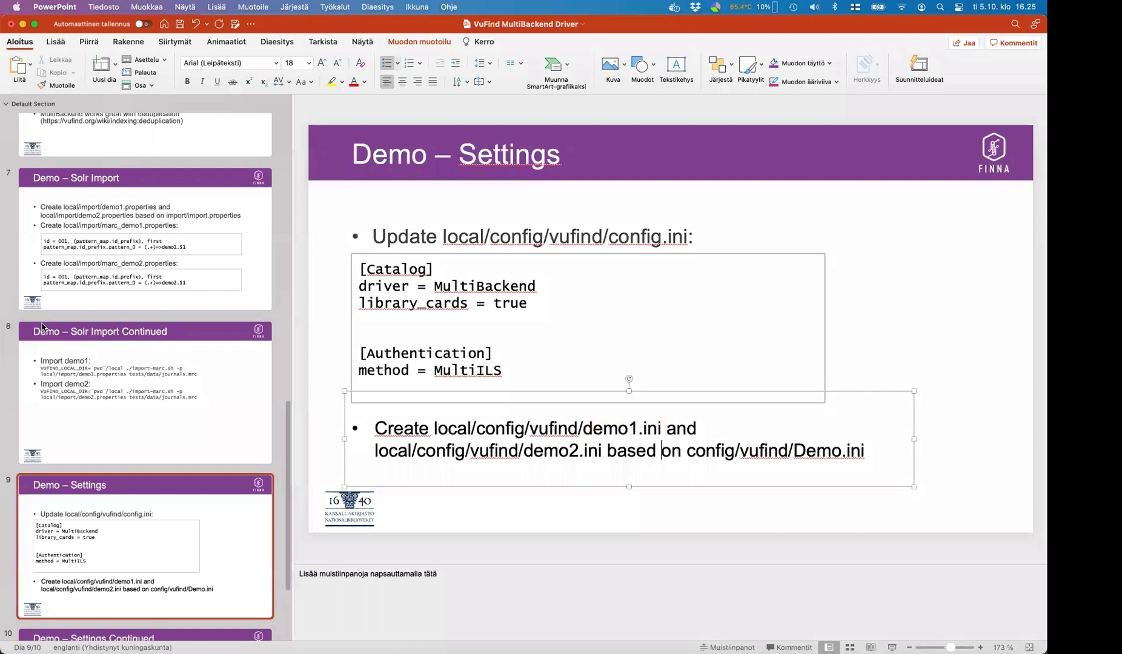
- Show slide 10 'Demo – Settings Continued' and copy its MultiBackend.ini code block
scroll(257, 393, "down", 5)
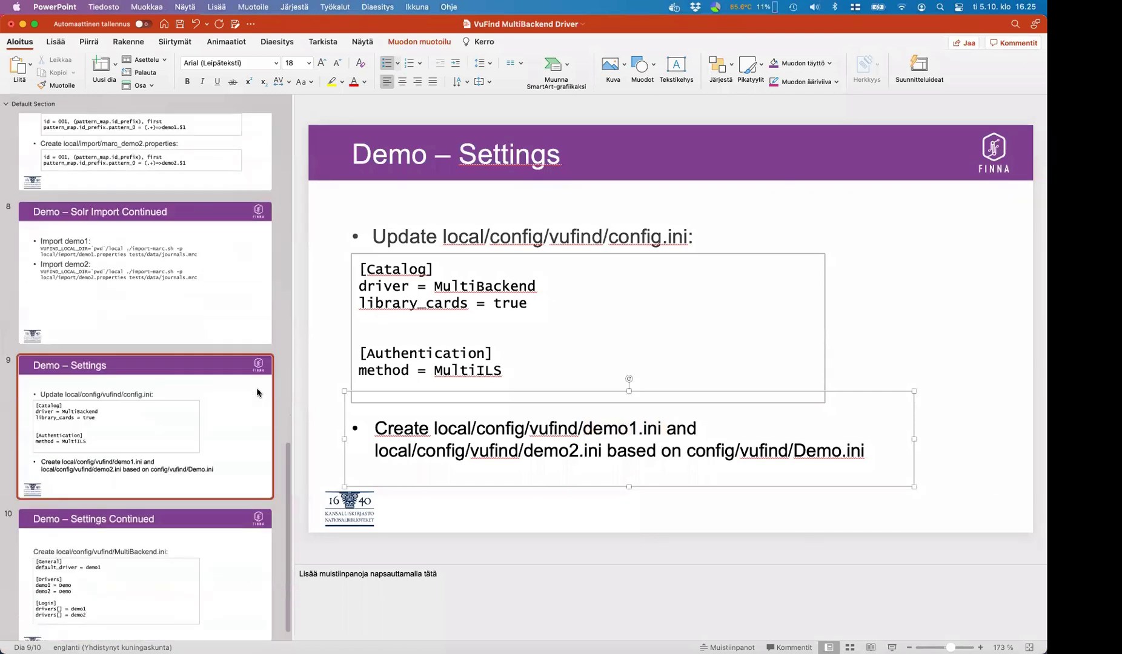
left_click(174, 550)
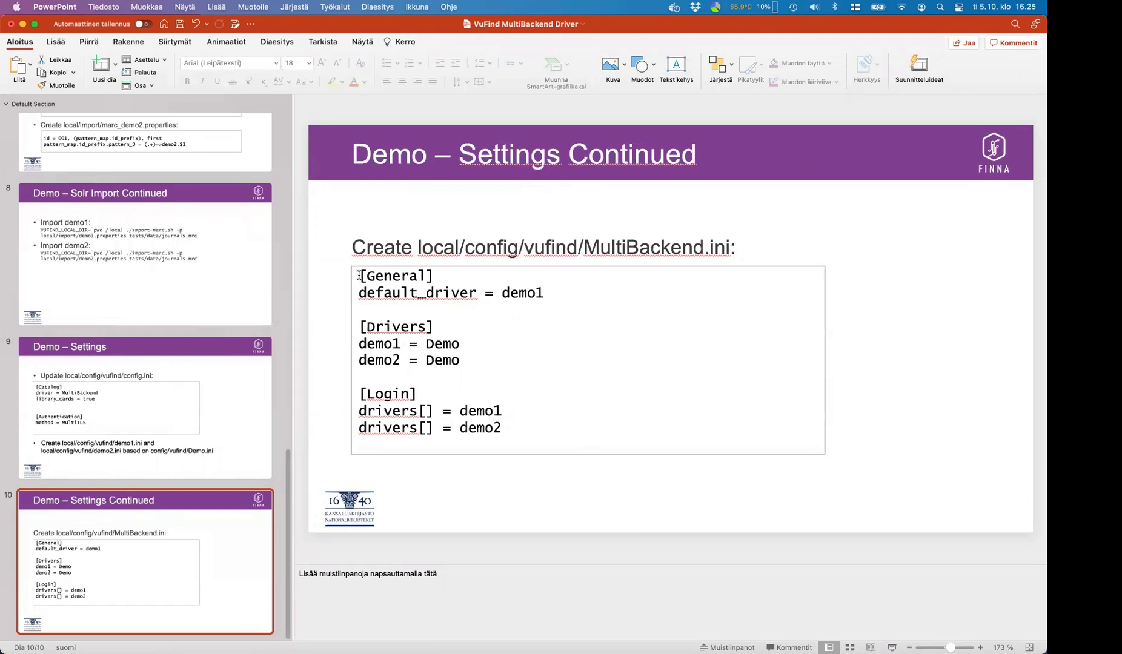
left_click_drag(359, 276, 510, 428)
key("super+c")
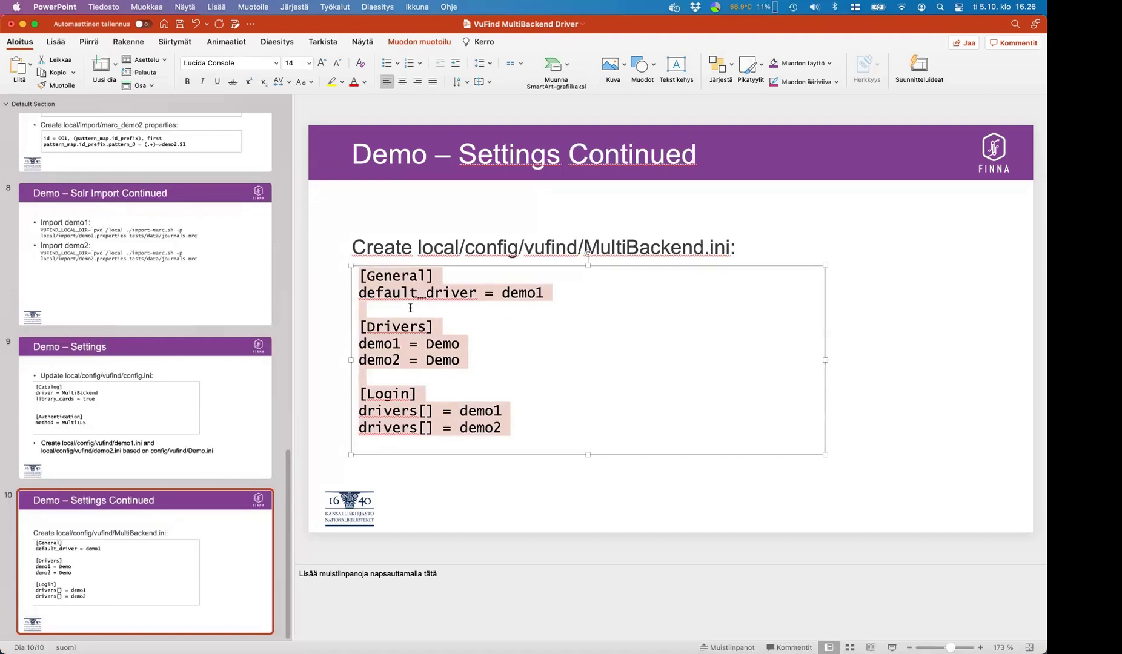
key("super+Tab")
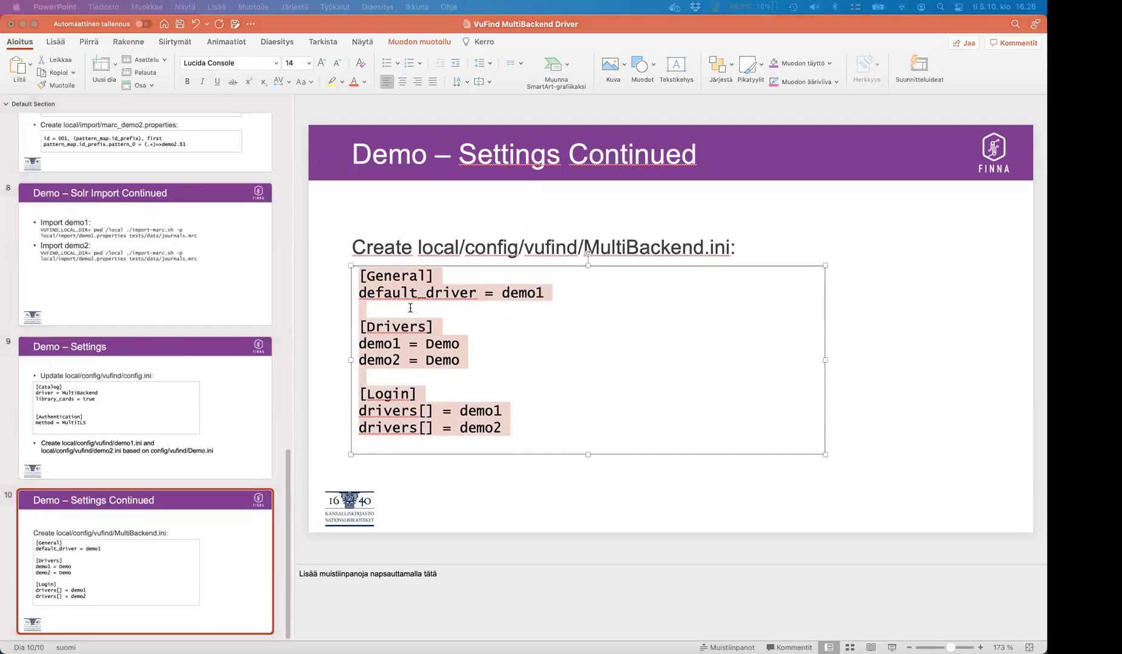
- Create local/config/vufind/MultiBackend.ini in vi and paste the copied settings into it
type("vi local/config/n")
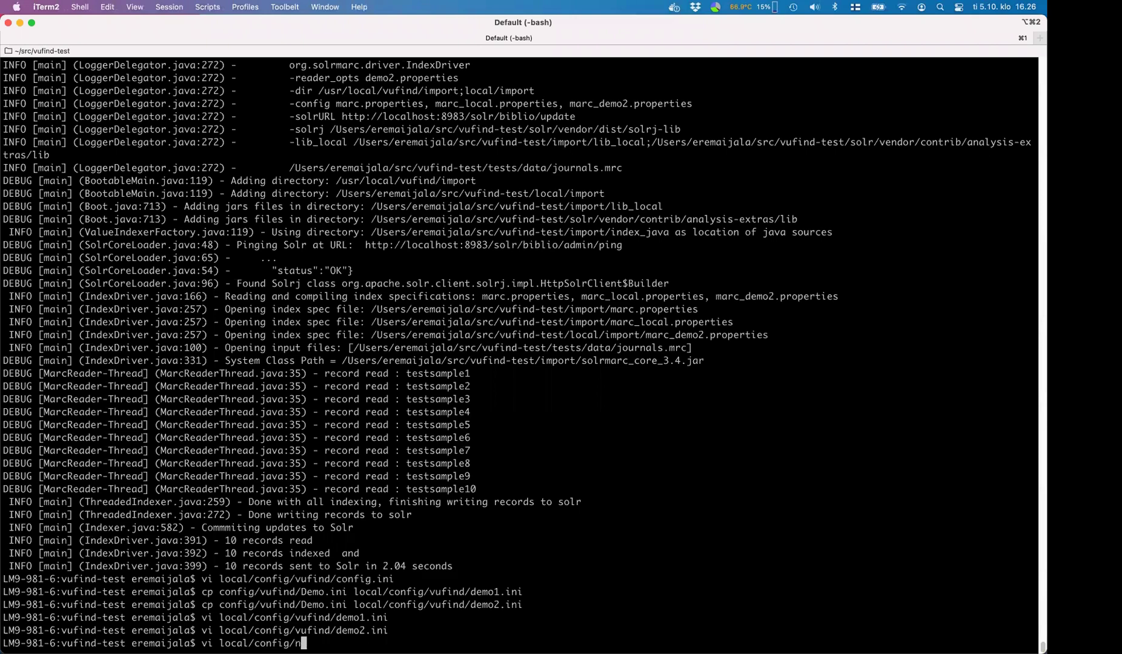
key("BackSpace")
type("v")
key("Tab")
type("MultiBacke")
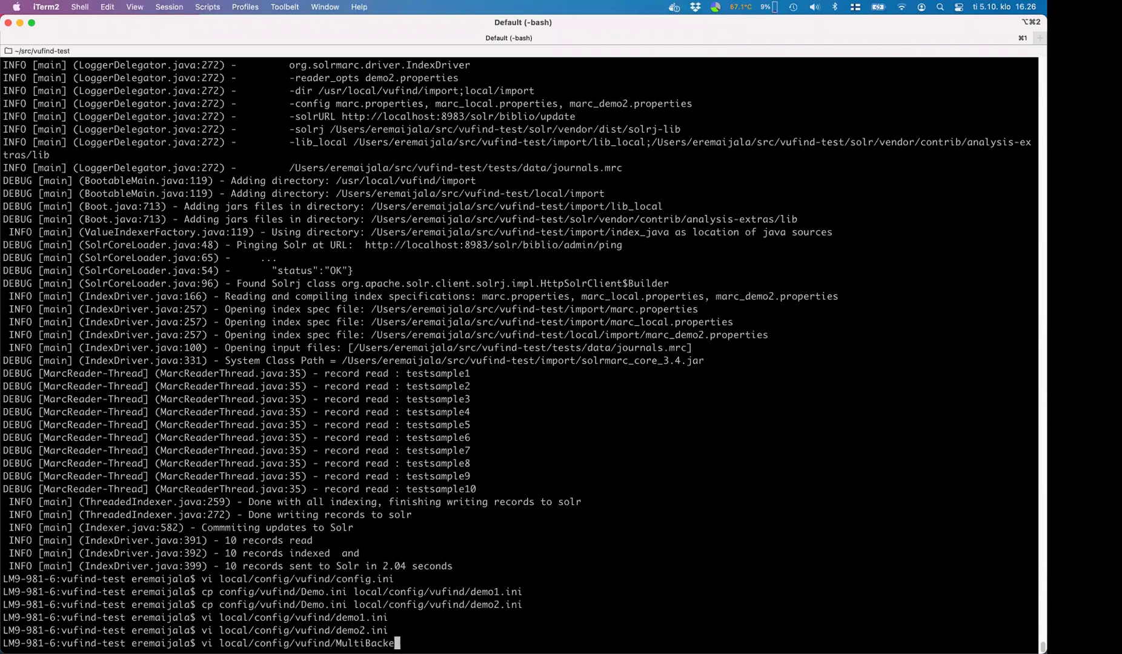
type("nd.ini")
key("Return")
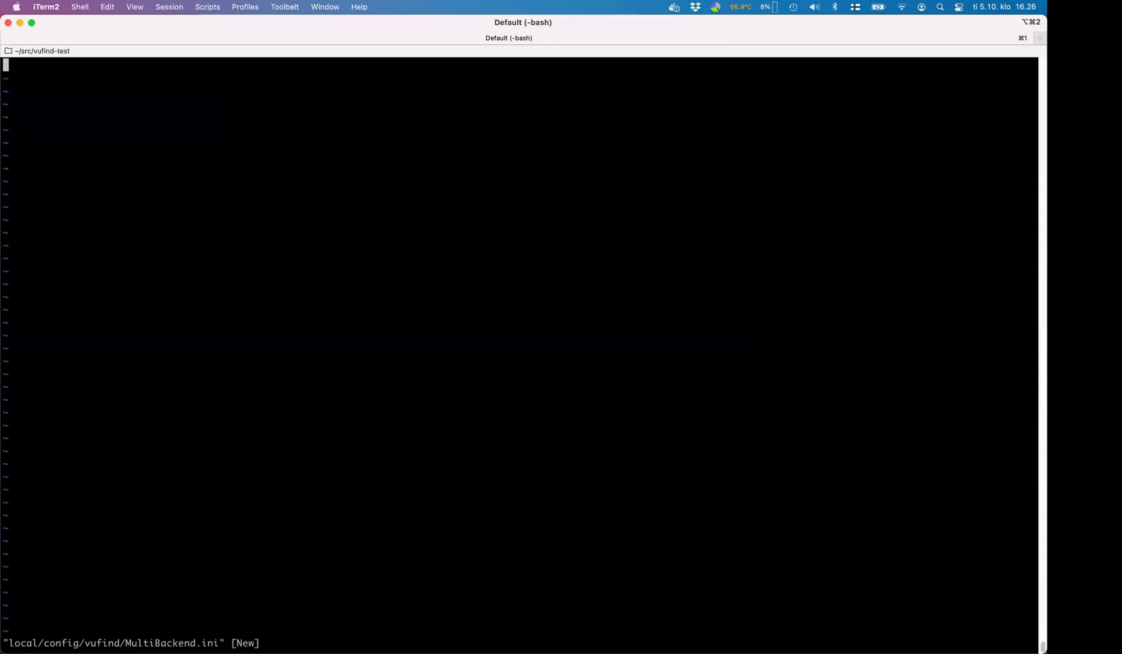
key("i")
key("super+v")
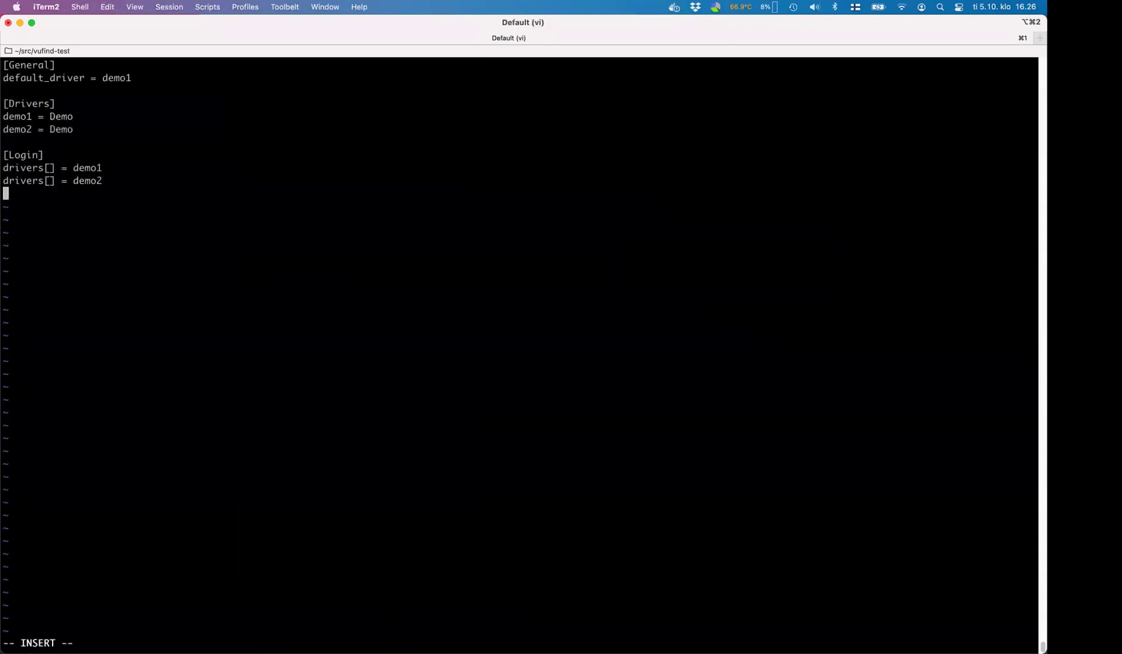
key("Escape")
- Review the demo1 and demo2 Drivers and Login lines, then save MultiBackend.ini
key("k")
key("k")
key("k")
key("k")
key("k")
key("k")
key("k")
key("l")
key("l")
key("l")
key("j")
key("l")
key("l")
key("l")
key("l")
key("l")
key("l")
key("l")
key("l")
key("l")
key("h")
key("h")
key("h")
key("h")
key("h")
key("h")
key("h")
key("j")
key("h")
key("h")
key("h")
key("l")
key("l")
key("l")
key("l")
key("j")
key("j")
key("j")
key("j")
key("j")
key("k")
key("k")
key("j")
key("j")
key("k")
key("k")
key("j")
key("j")
type(":wq")
key("Return")
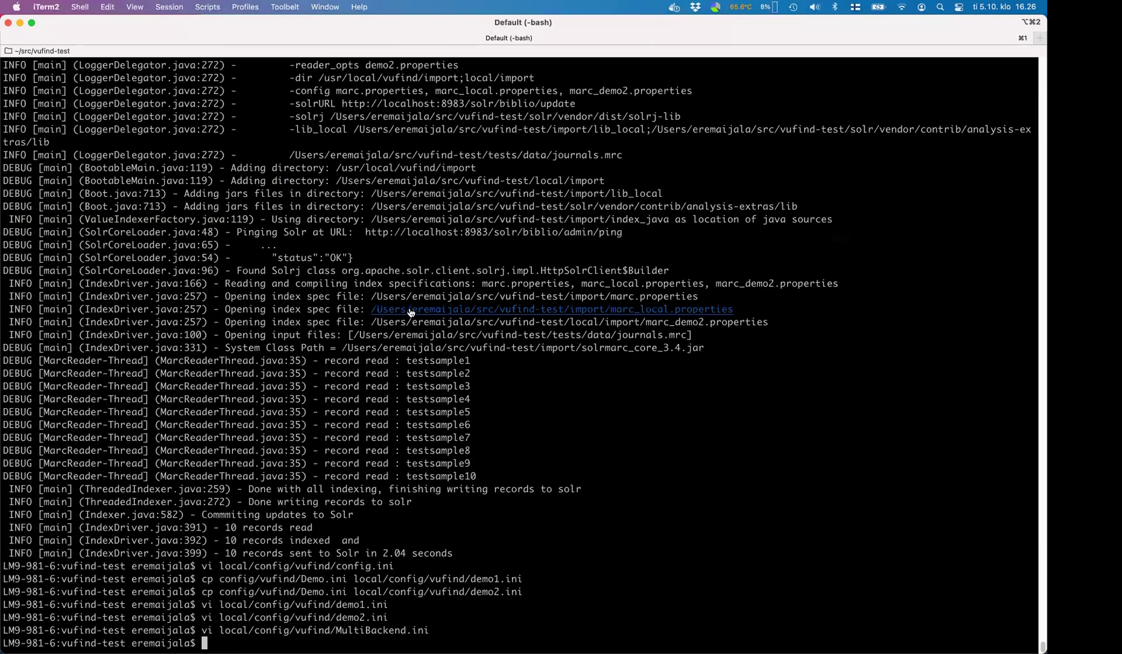
- Reload the emotive results to show Demo 1 and Demo 2 Library holdings, then open and close Login
key("super+Tab")
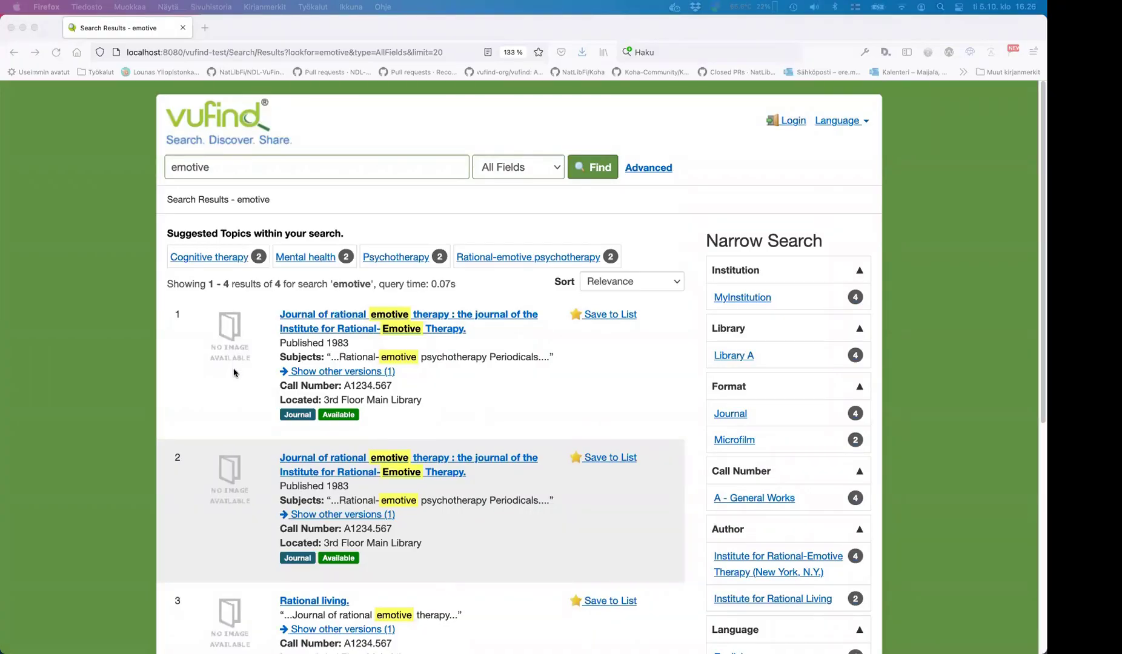
key("super+r")
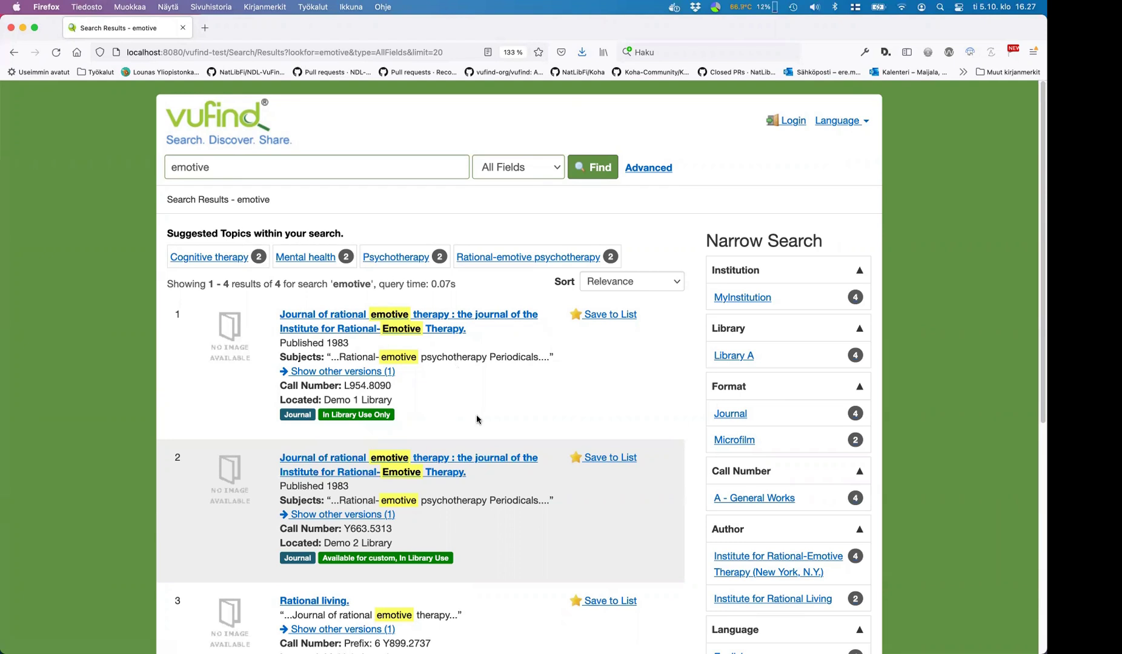
left_click(790, 122)
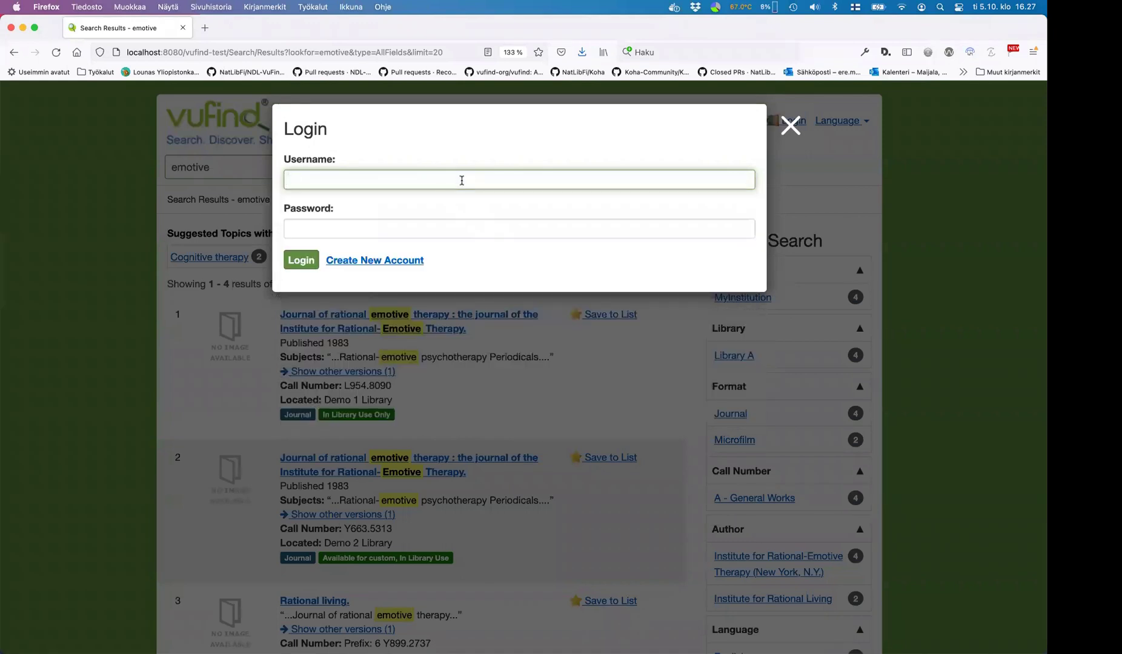
left_click(790, 132)
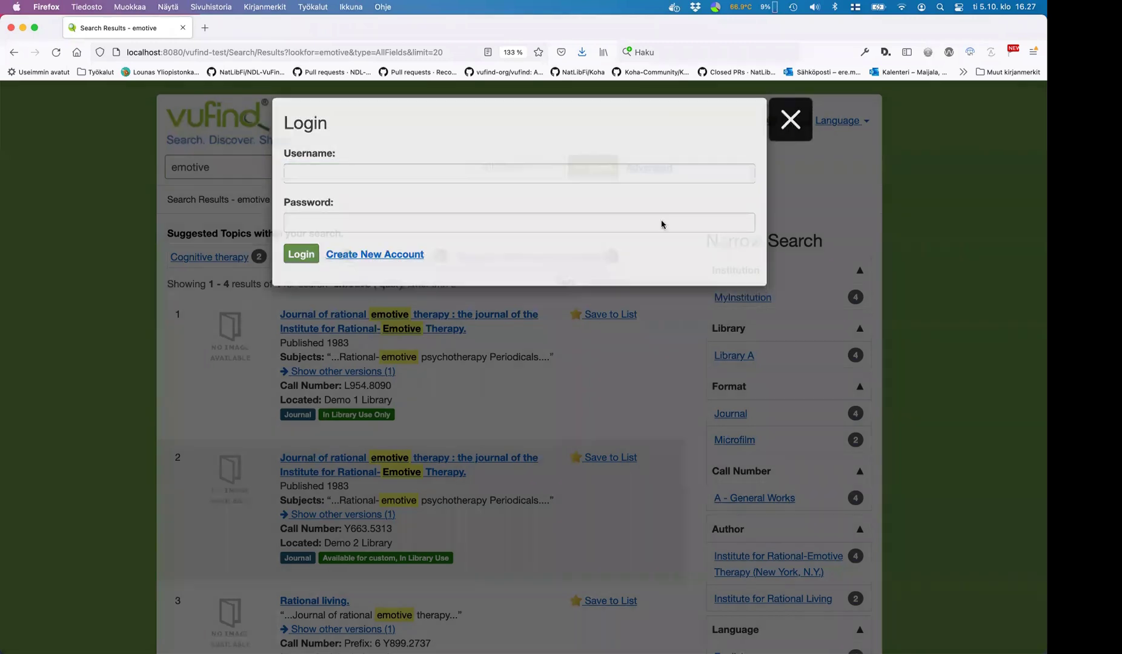
- Open local/config/vufind/config.ini in vi and jump to the [Authentication] section
key("super+Tab")
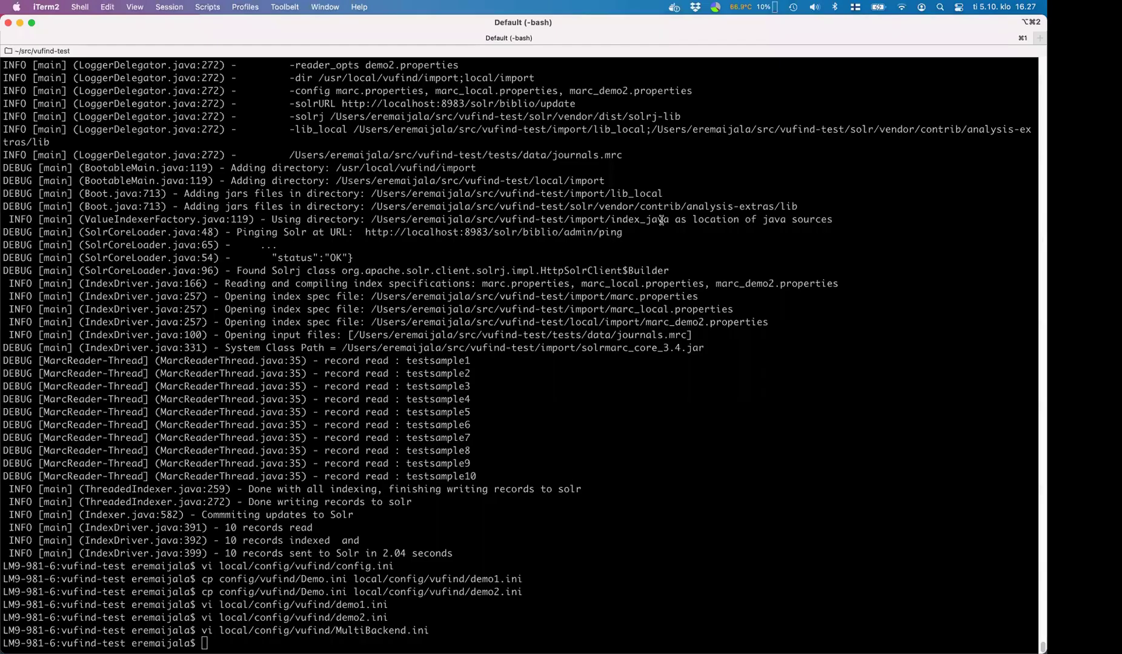
key("Up")
key("Up")
key("Up")
key("Up")
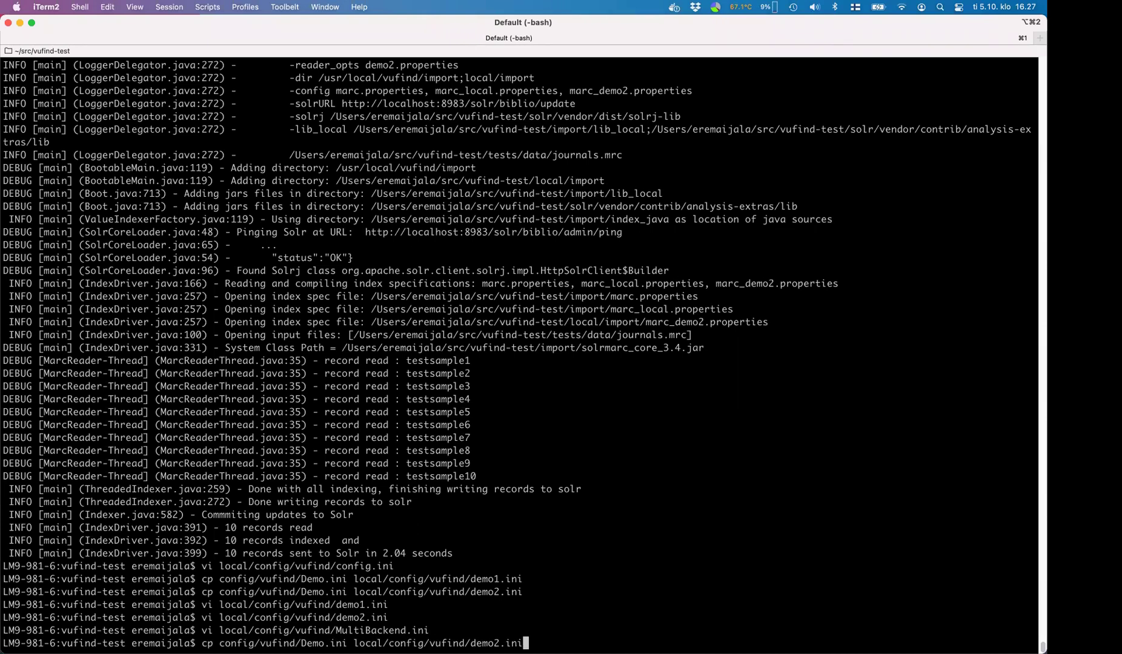
key("Up")
key("Up")
key("Up")
key("Down")
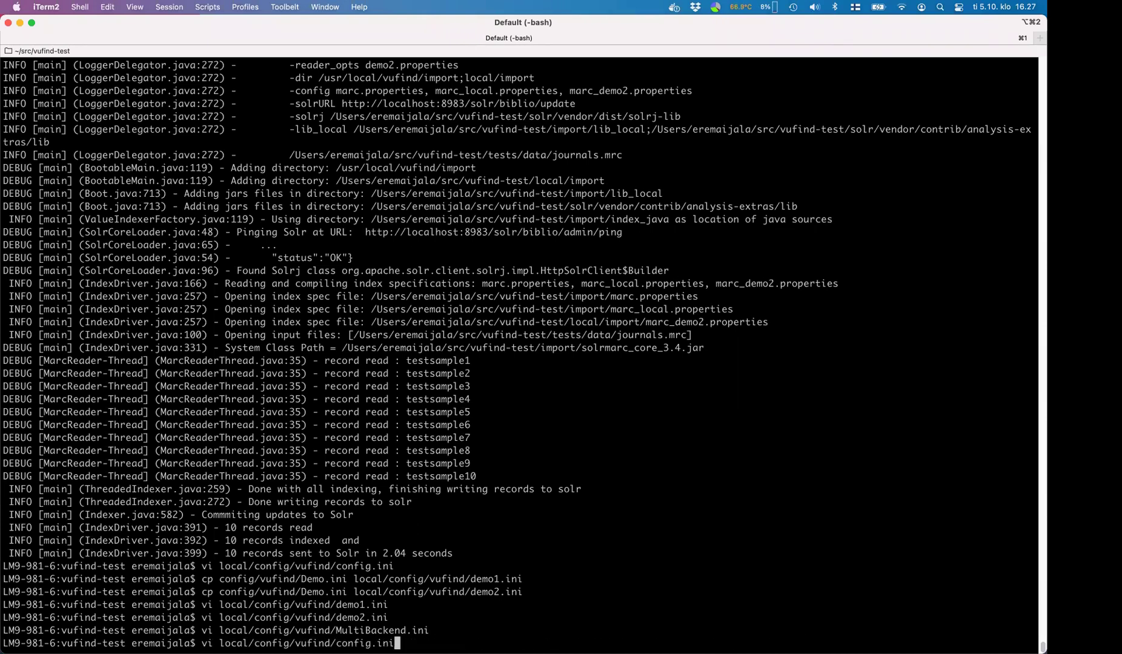
key("Return")
type("/[At")
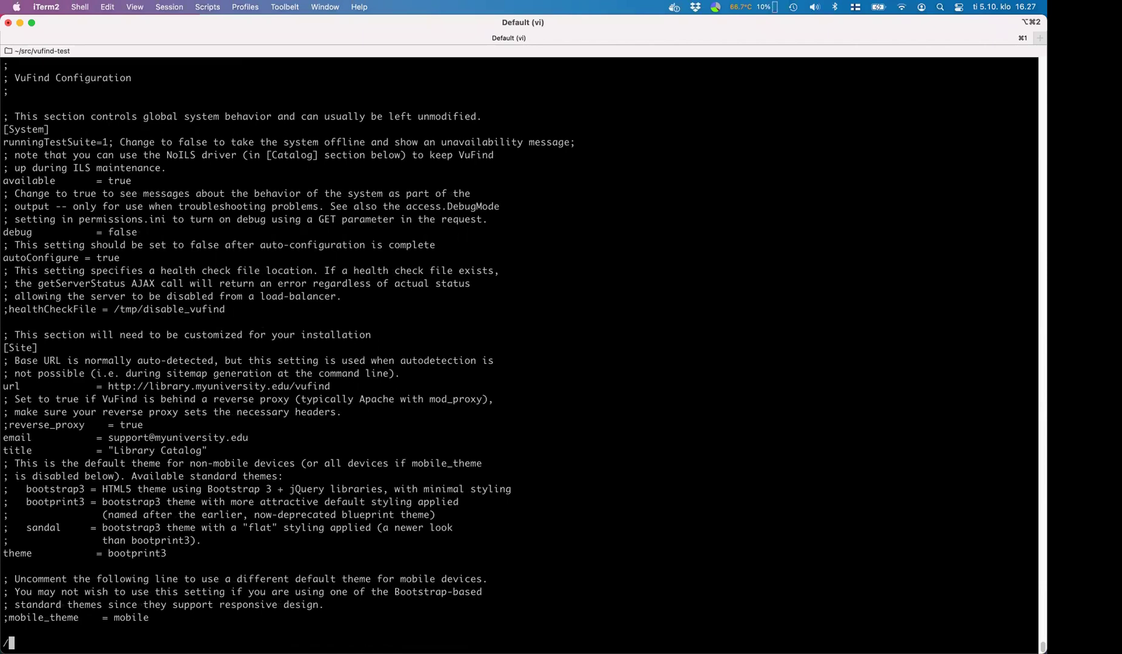
key("BackSpace")
type("uthentica")
key("BackSpace")
key("BackSpace")
key("BackSpace")
key("Return")
- Comment out method = Database, uncomment MultiILS, and save config.ini
key("j")
type("jji;")
key("Escape")
key("j")
key("j")
key("j")
key("j")
key("j")
key("j")
type("jx:")
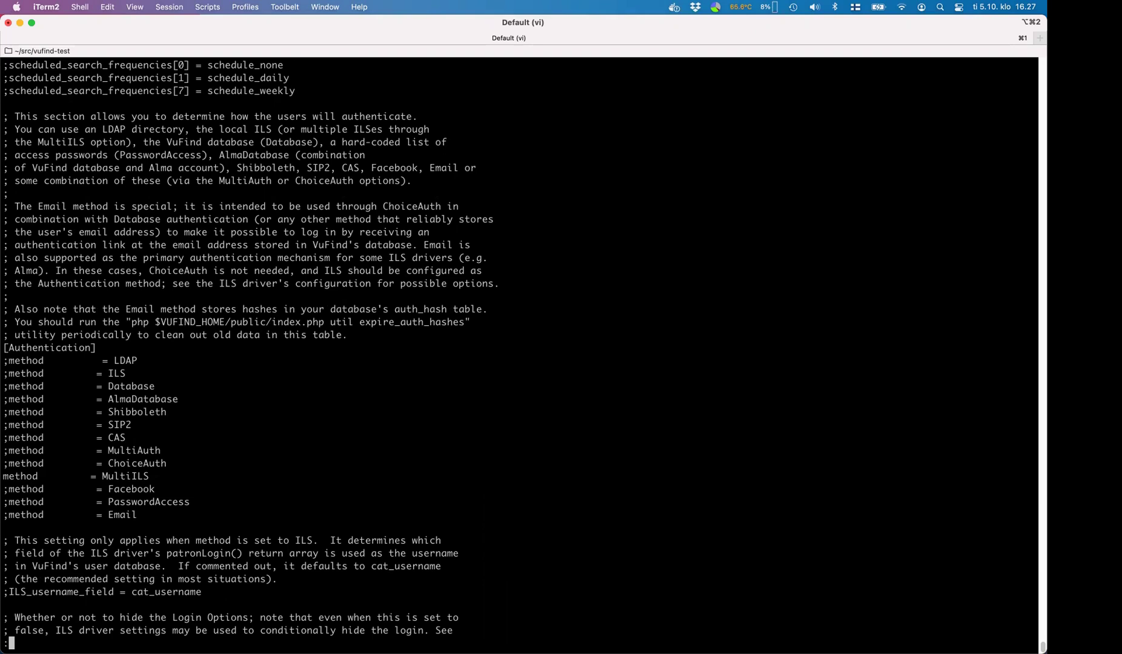
type("wq")
key("Return")
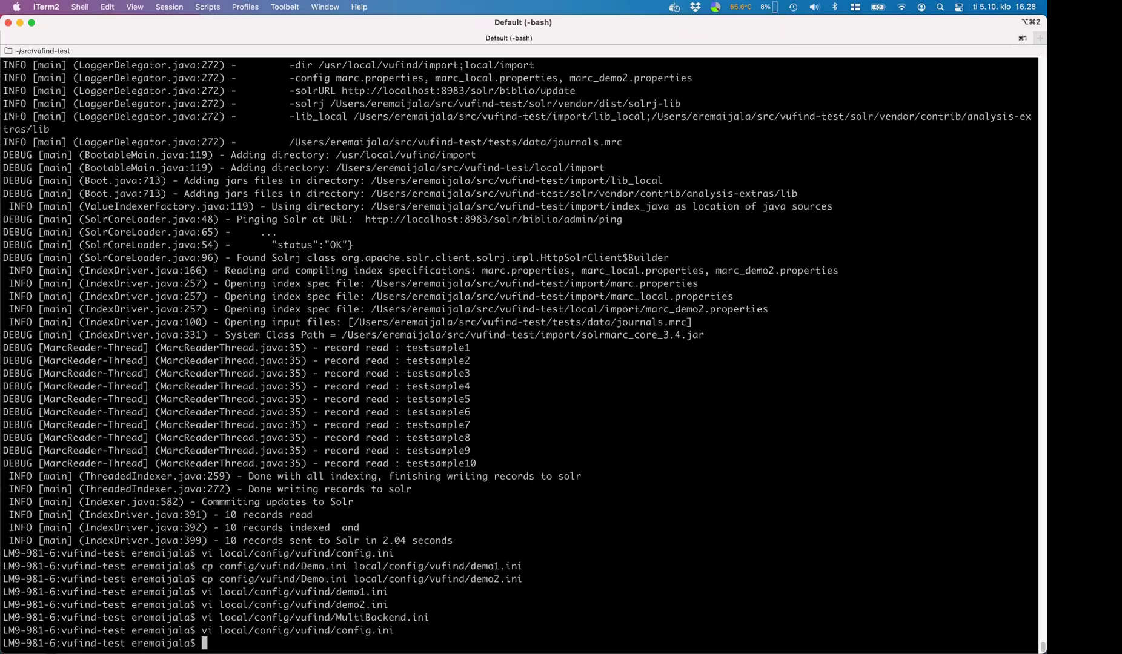
key("super+Tab")
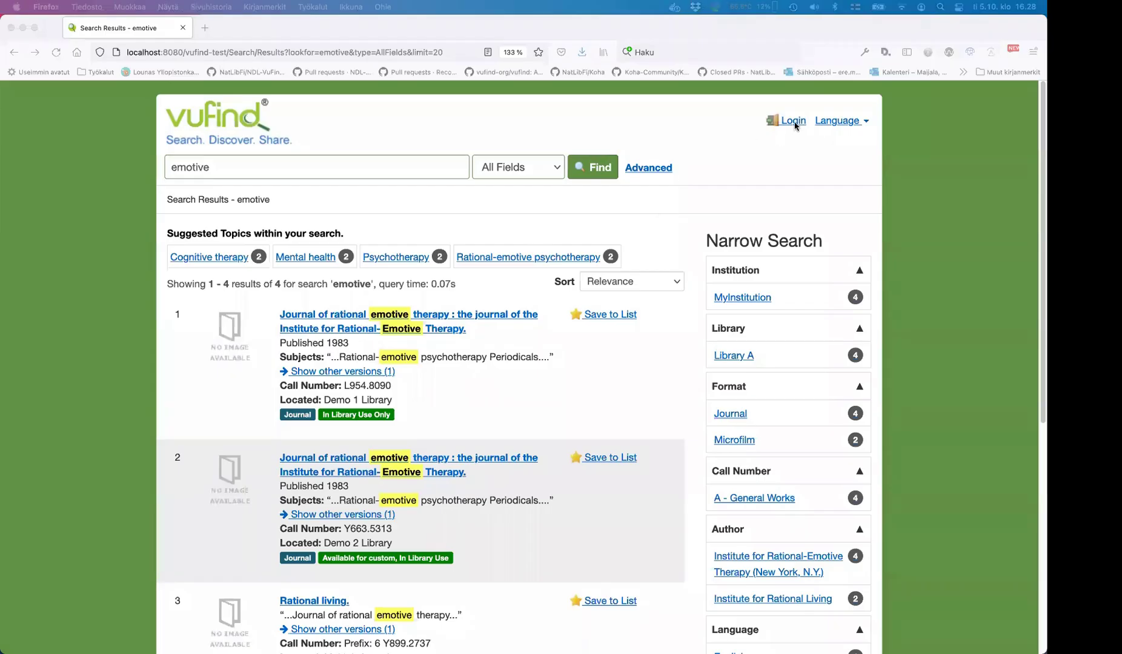
- Log in to VuFind through the demo1 library using the saved autofill credentials
left_click(794, 121)
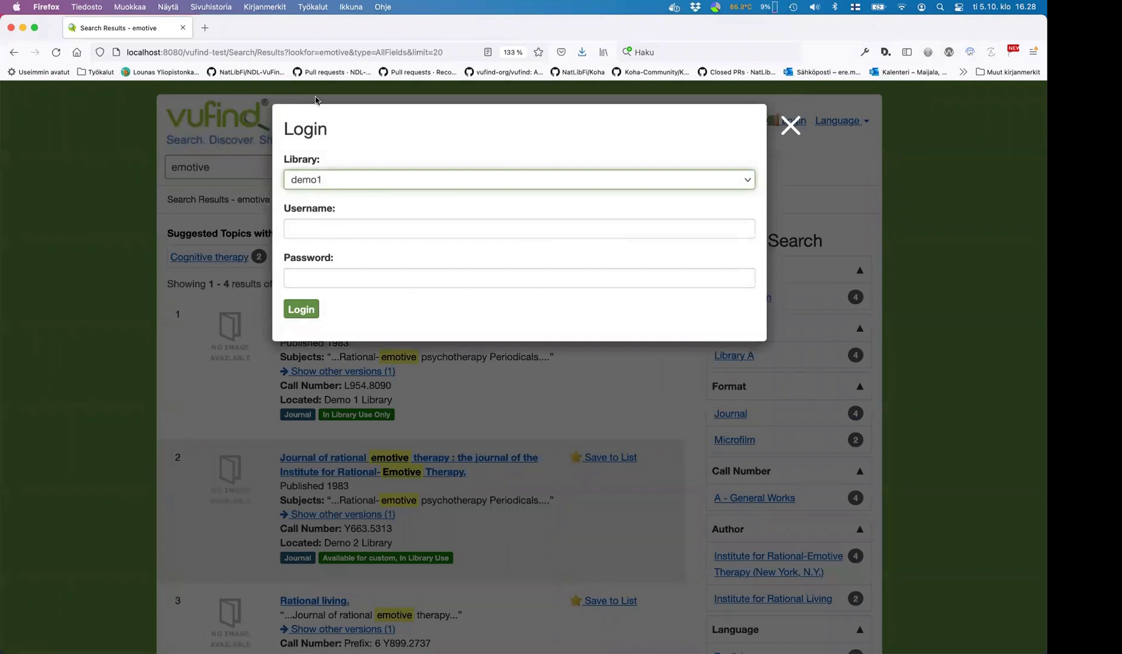
left_click(352, 182)
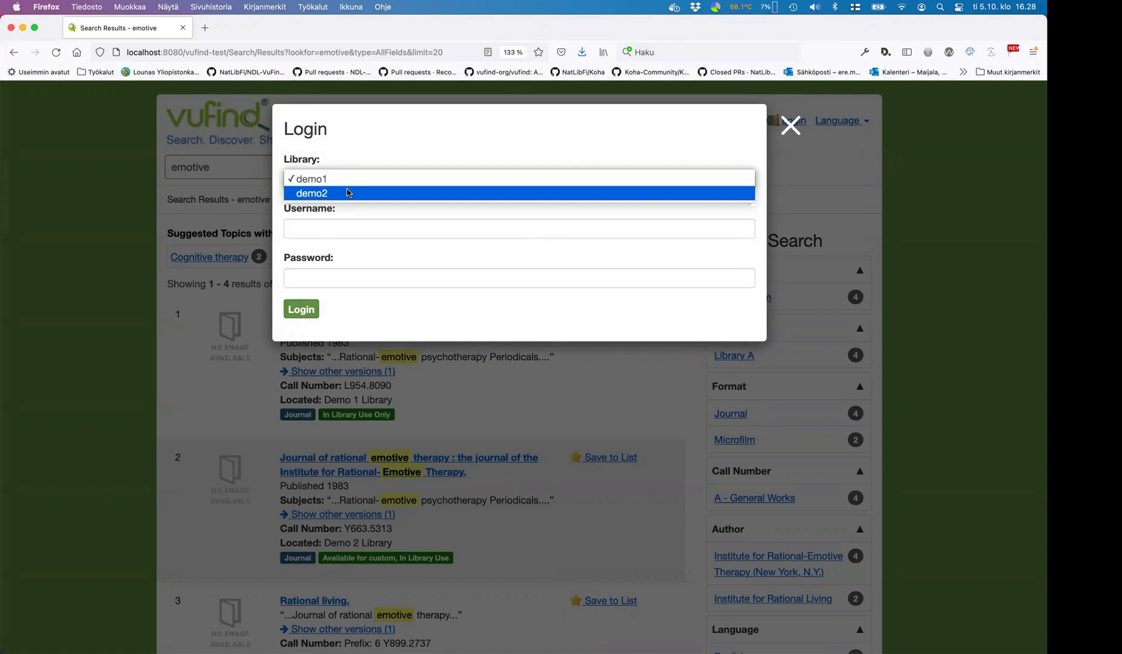
left_click(350, 234)
type("ere")
key("Down")
key("Return")
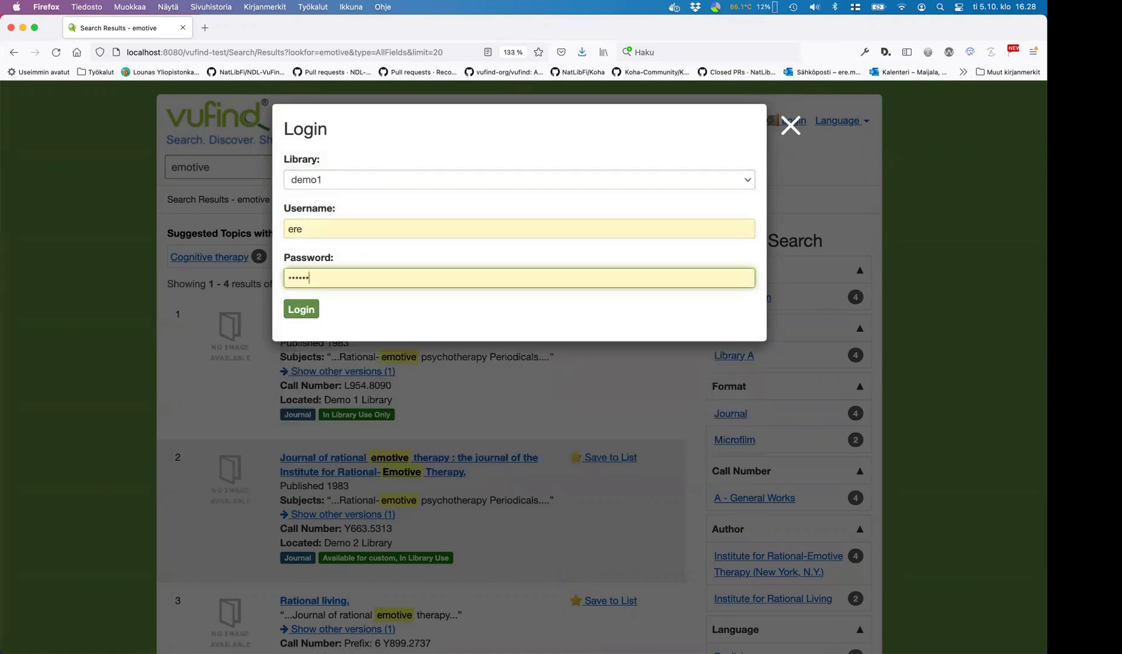
key("Return")
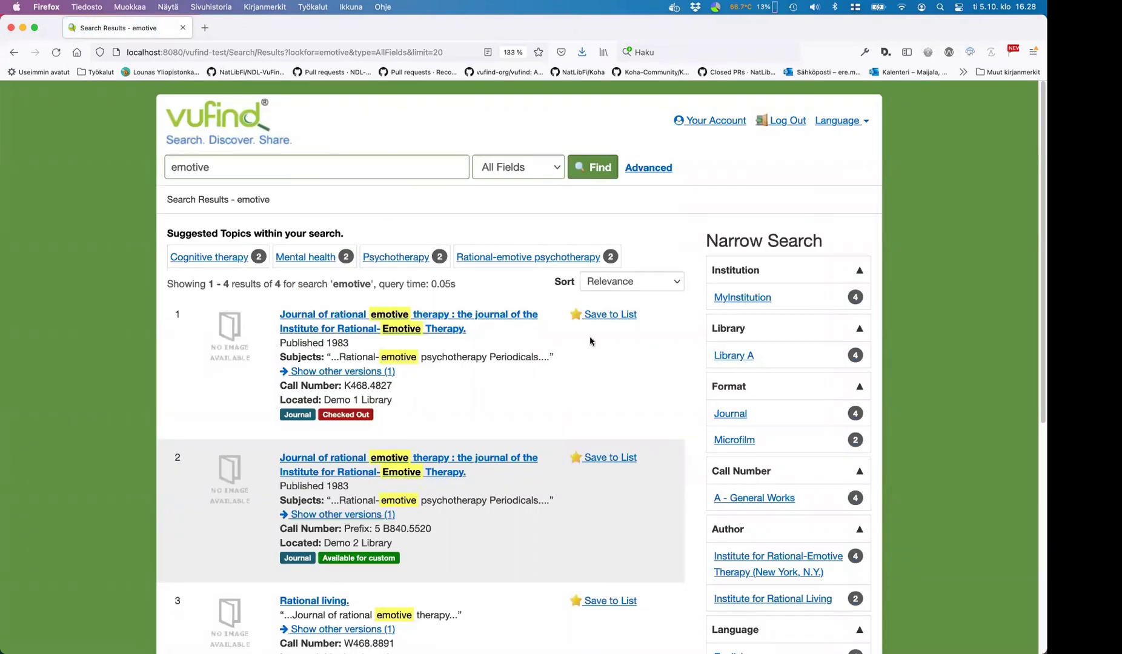
- Open Checked Out Items and compare the demo1 and demo2 library cards' loans
left_click(714, 124)
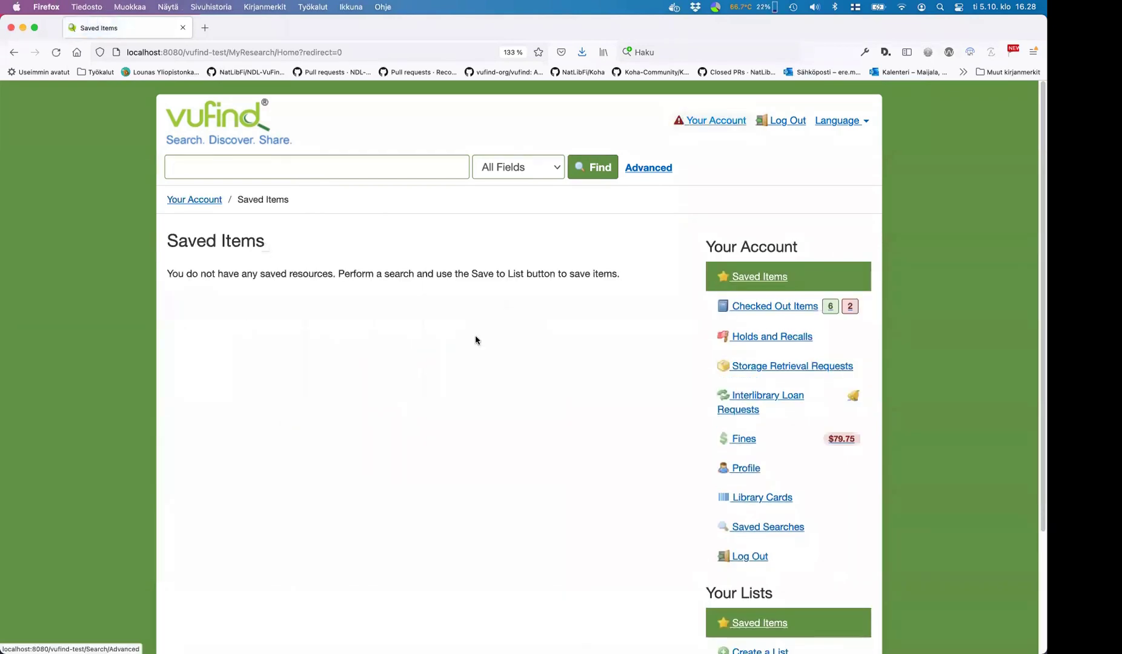
left_click(761, 307)
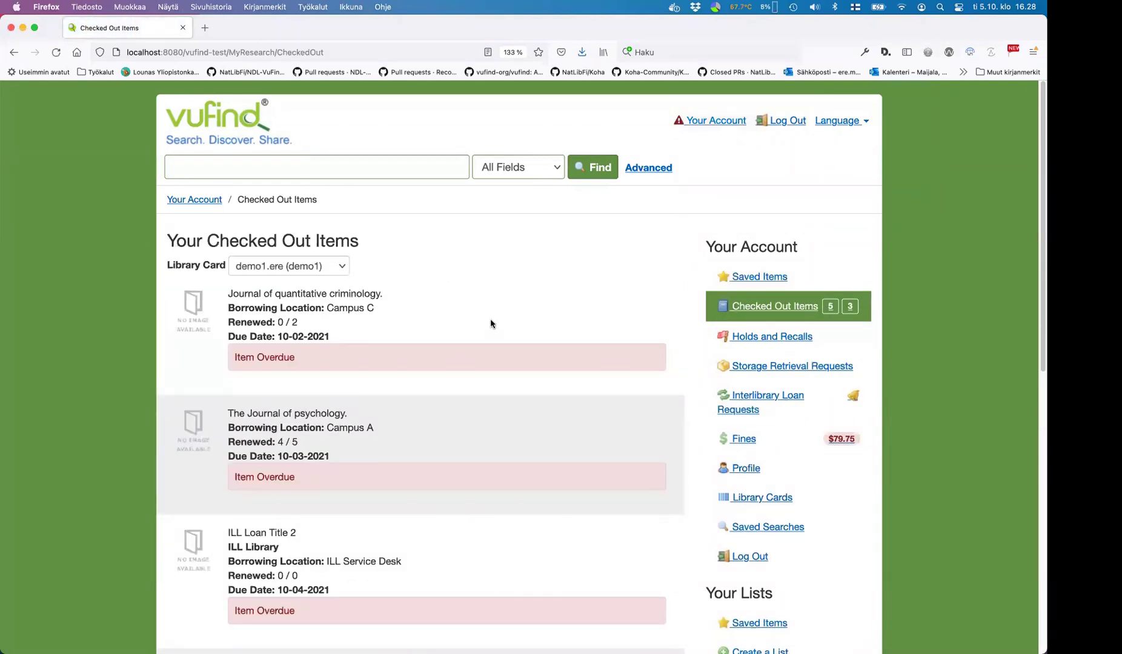
left_click(337, 267)
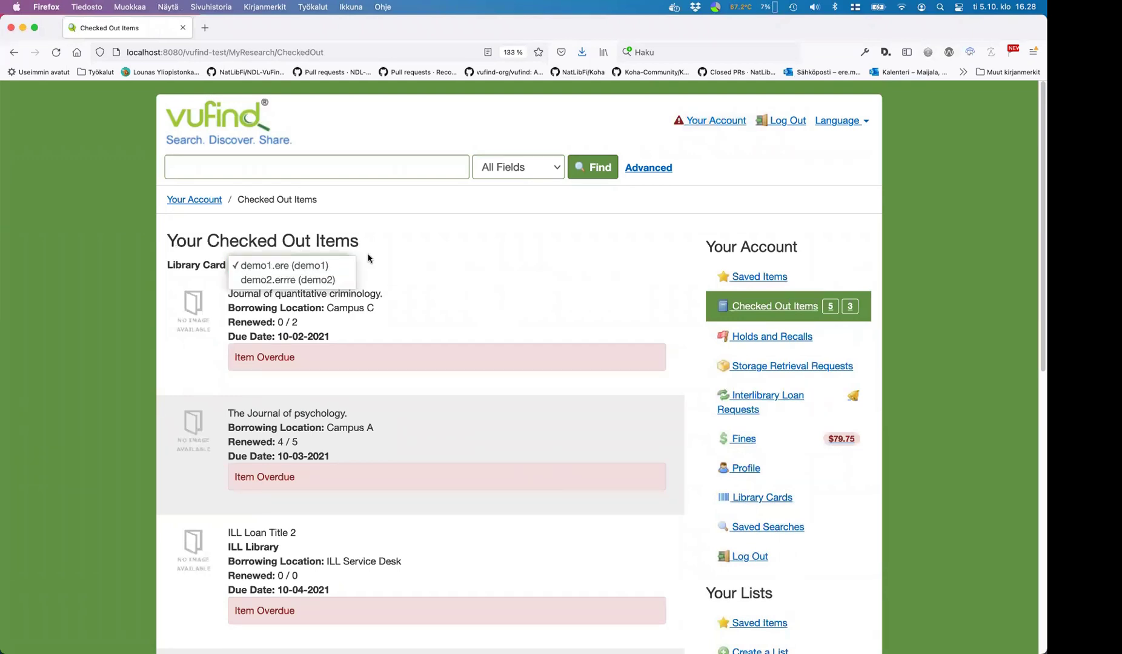
left_click(368, 258)
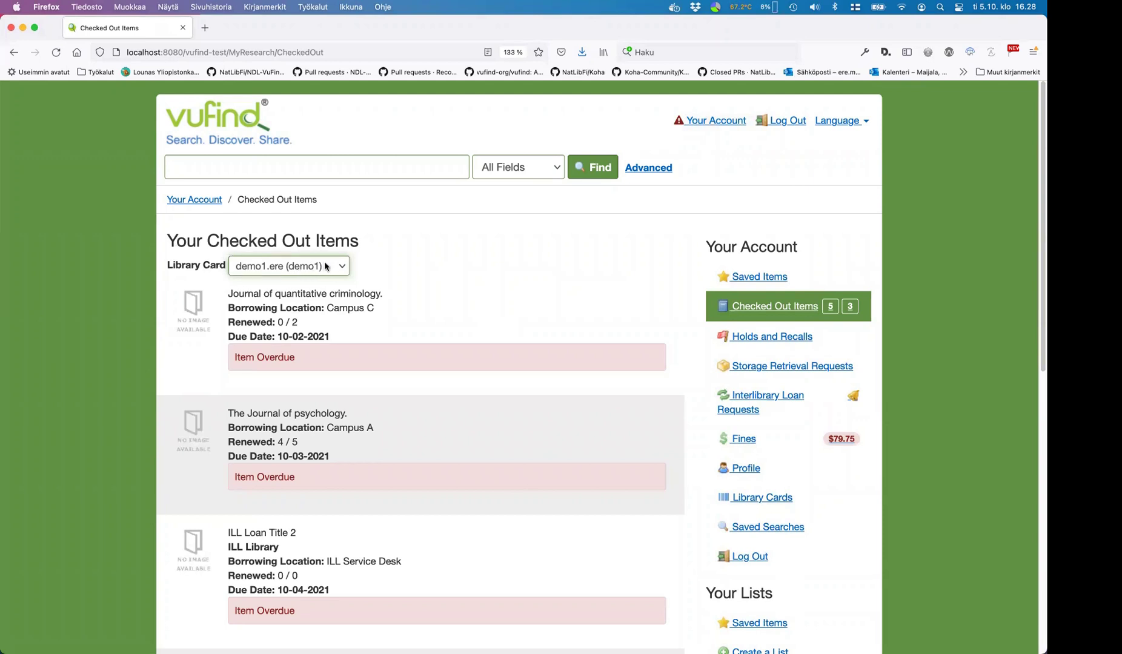
left_click(342, 270)
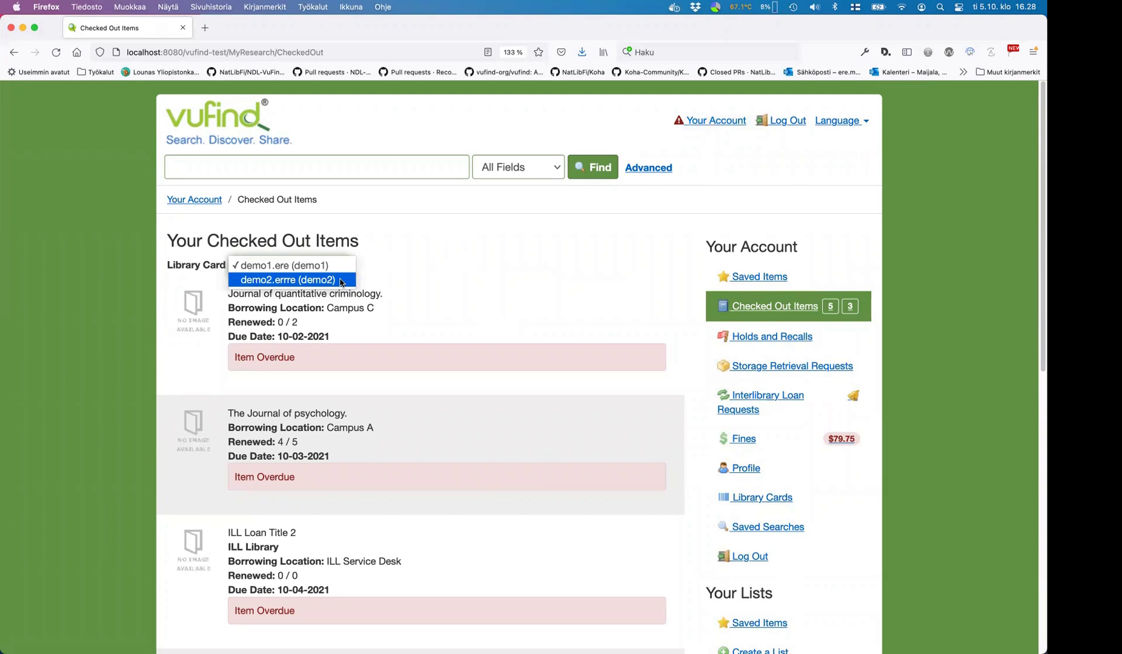
left_click(341, 281)
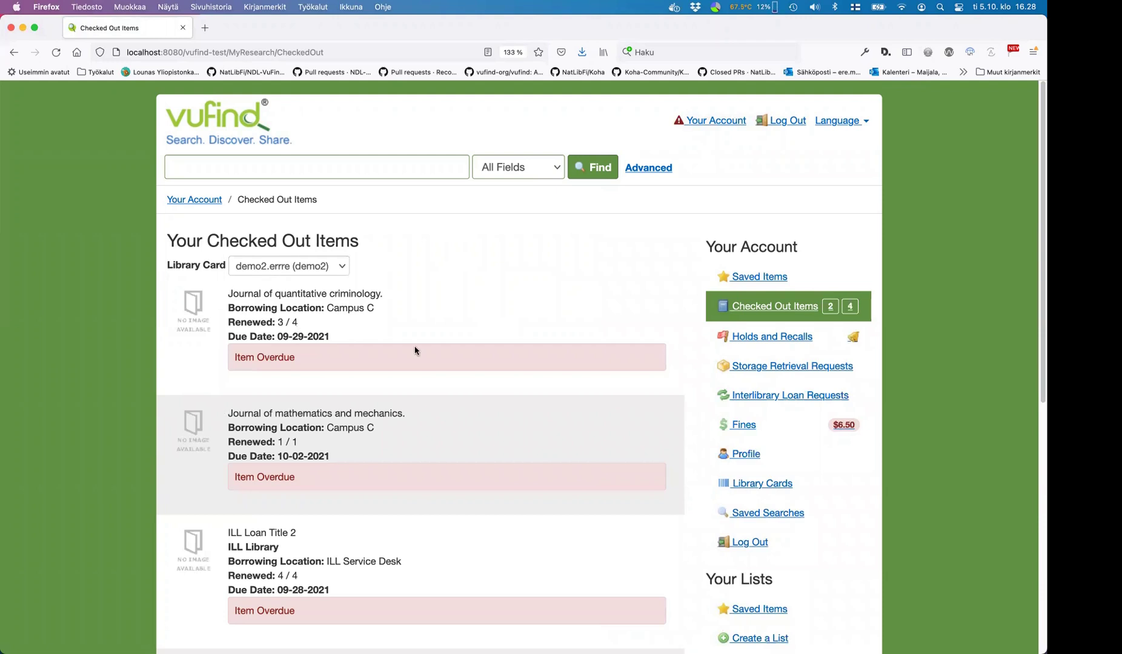
- Switch back to demo1, then settle on demo2's loans showing $127.75 in fines
left_click(341, 266)
left_click(333, 250)
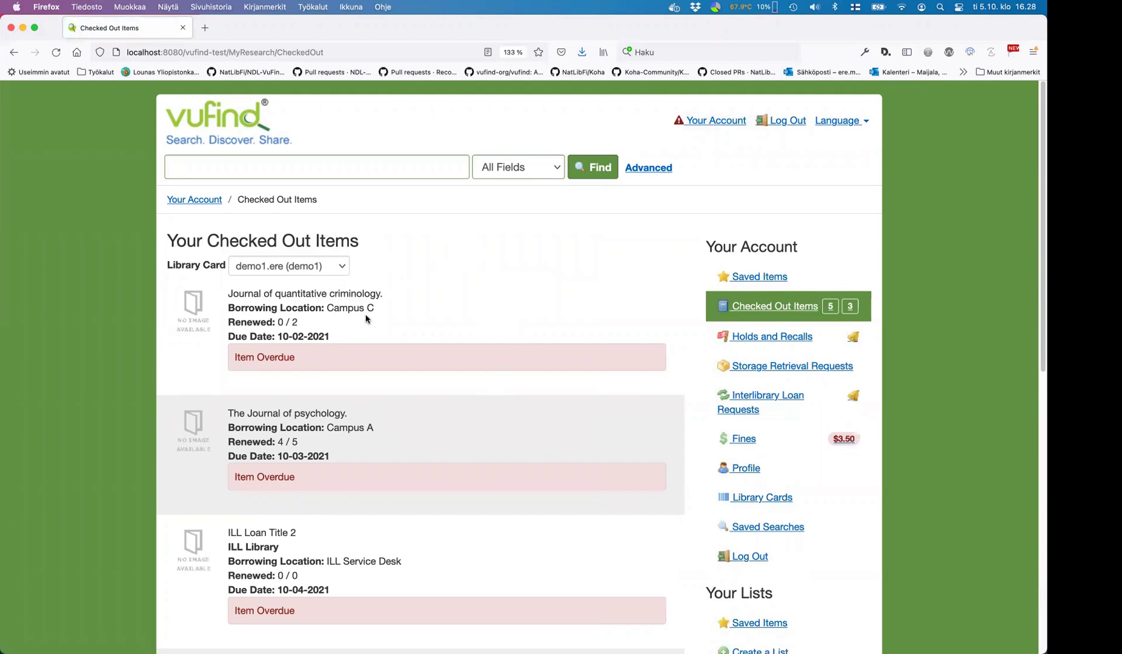
scroll(440, 313, "down", 2)
left_click(321, 201)
left_click(325, 215)
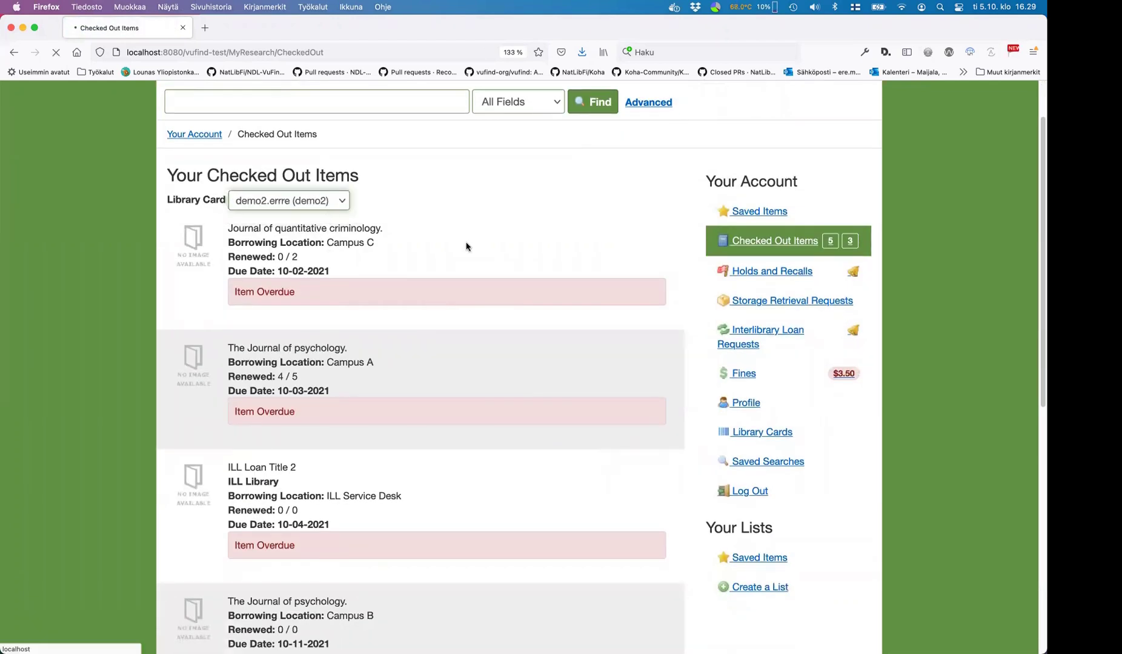
scroll(514, 265, "down", 10)
scroll(512, 267, "up", 8)
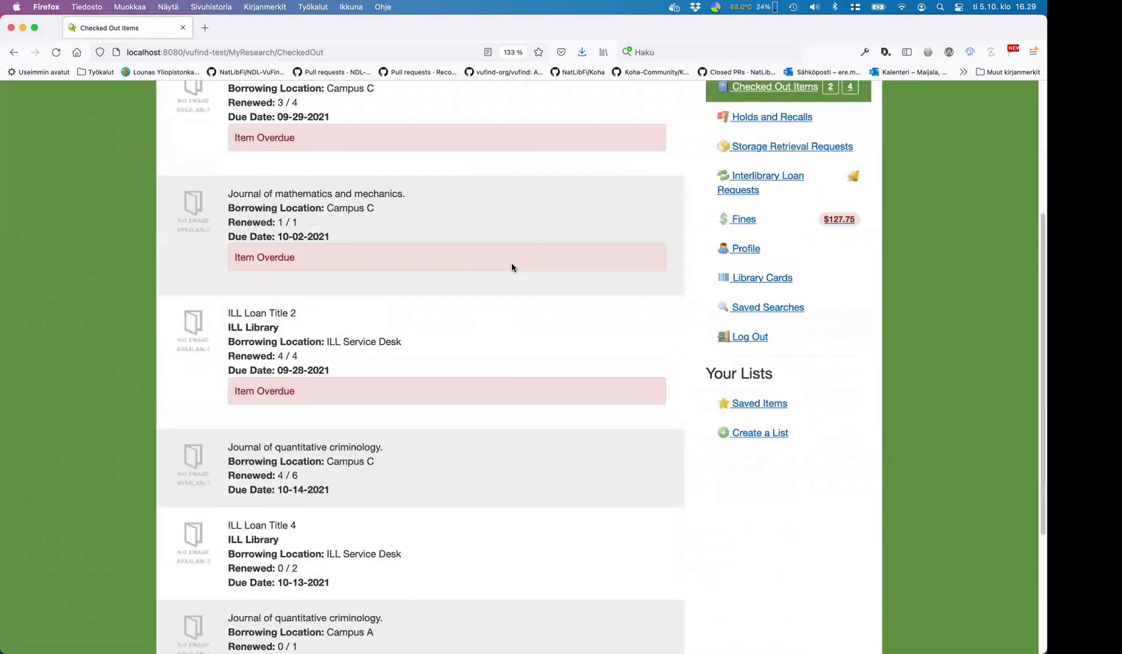
left_click(779, 308)
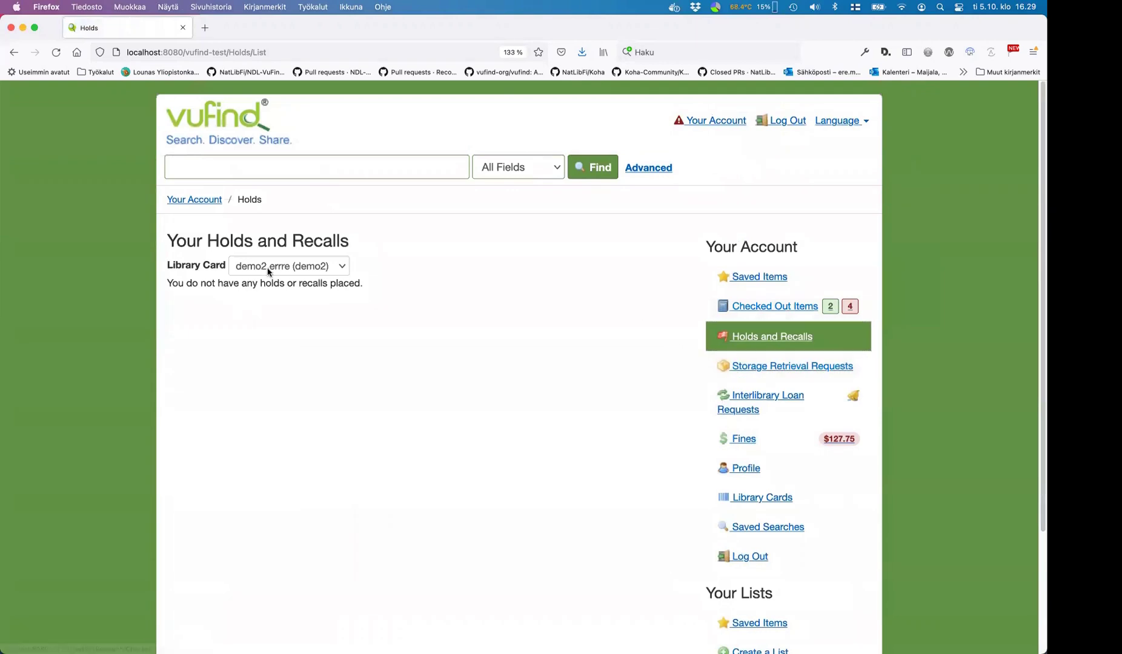
- Check Holds and Recalls for demo1 and Fines for demo2, then open Library Cards
left_click(271, 267)
left_click(272, 252)
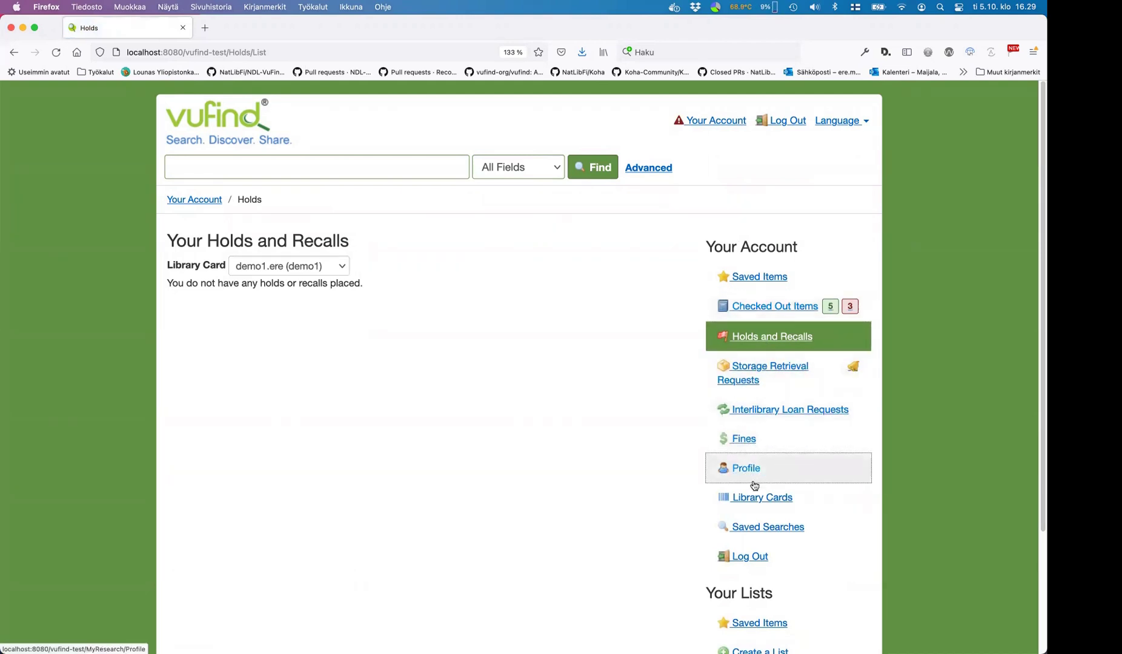
left_click(745, 437)
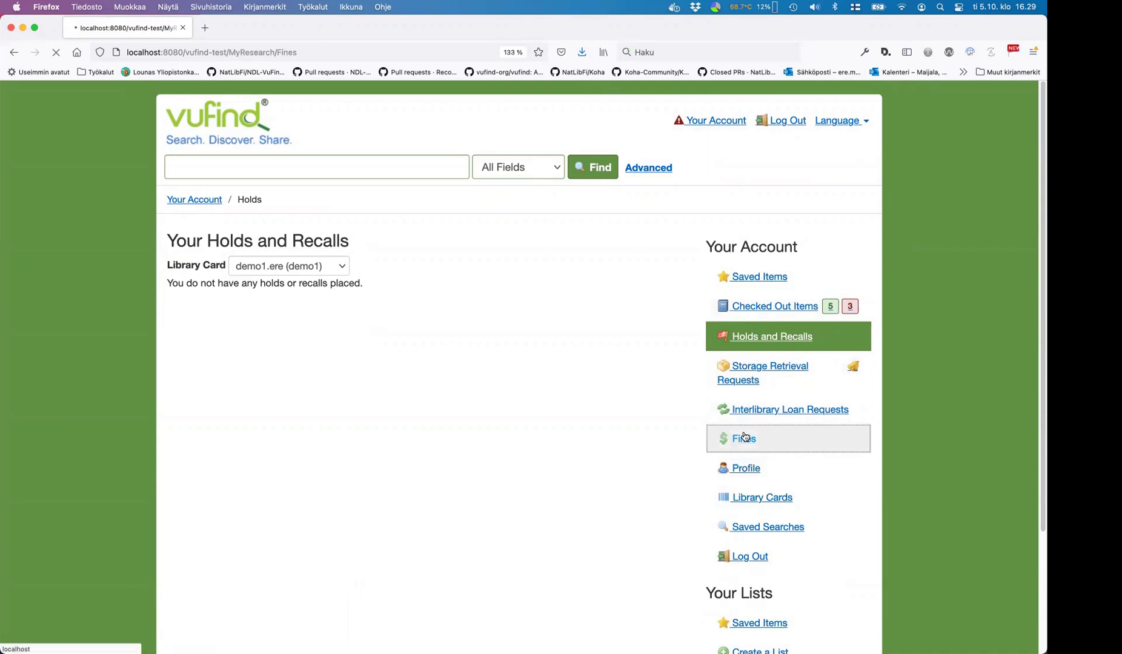
left_click(295, 266)
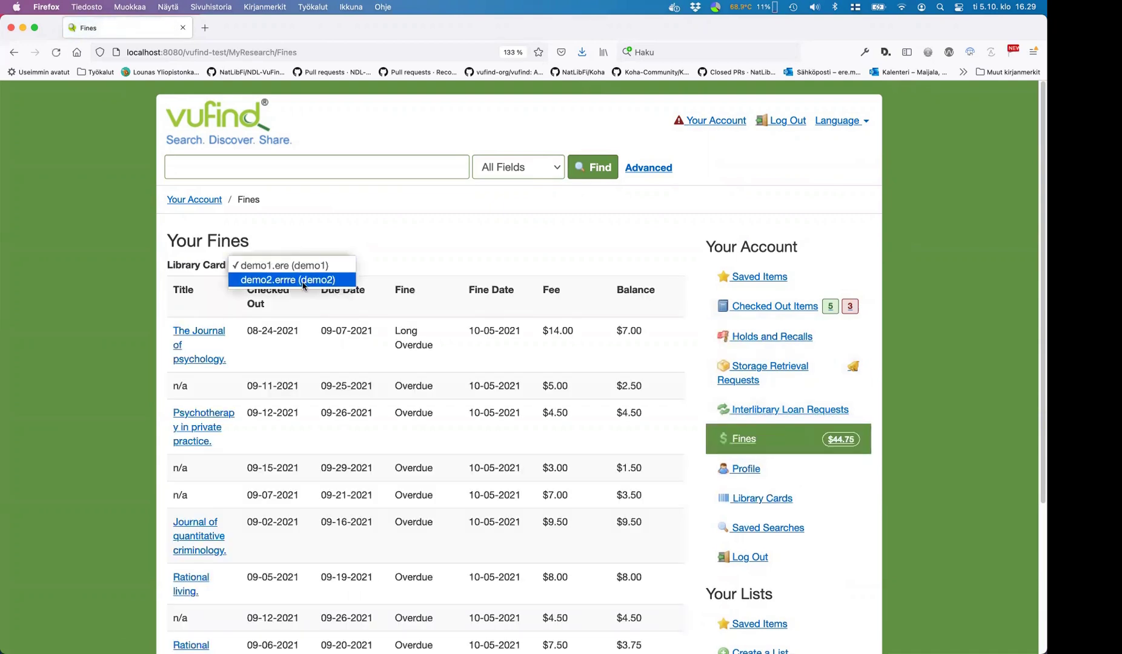
left_click(303, 280)
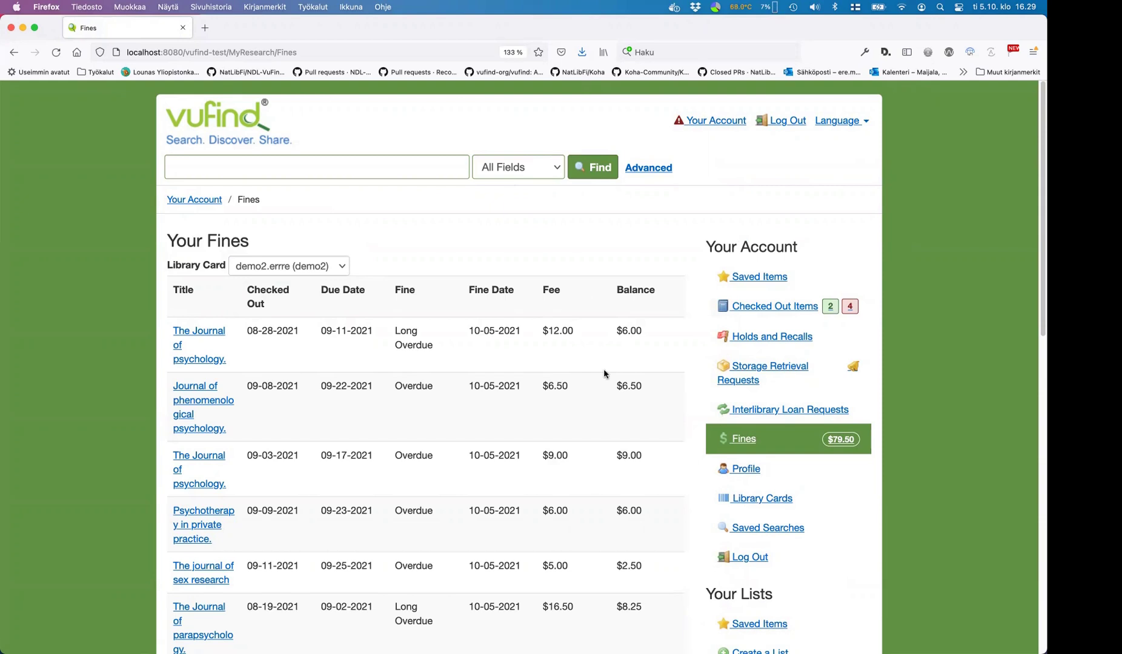
left_click(757, 499)
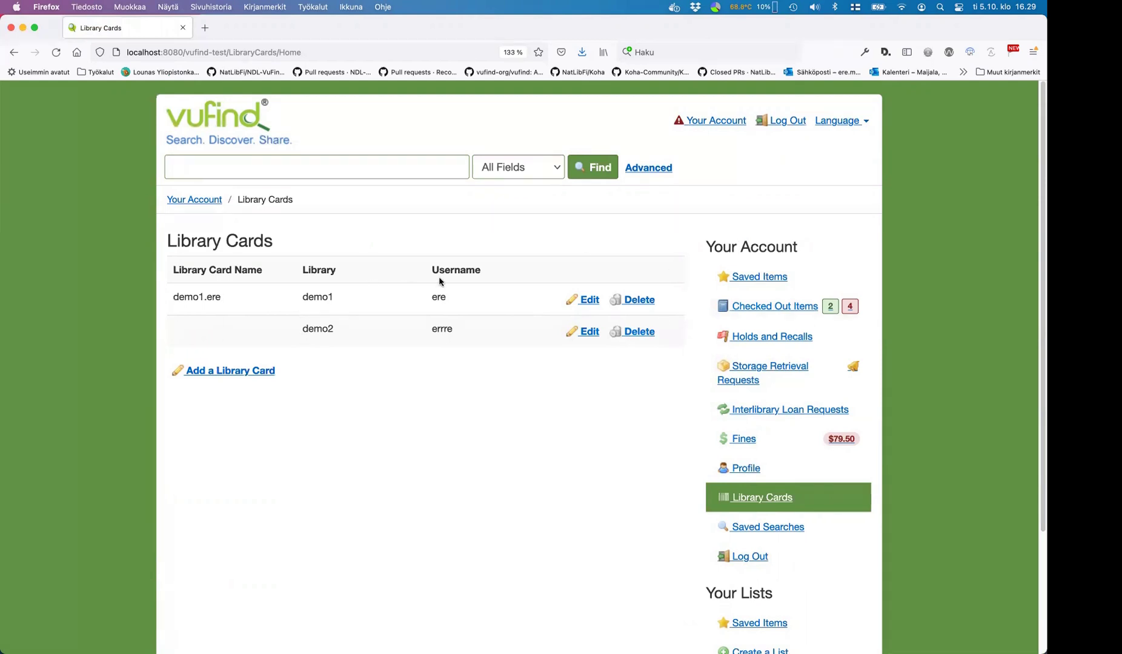
- Start a new library card for demo2 named 'Test one'
left_click(247, 374)
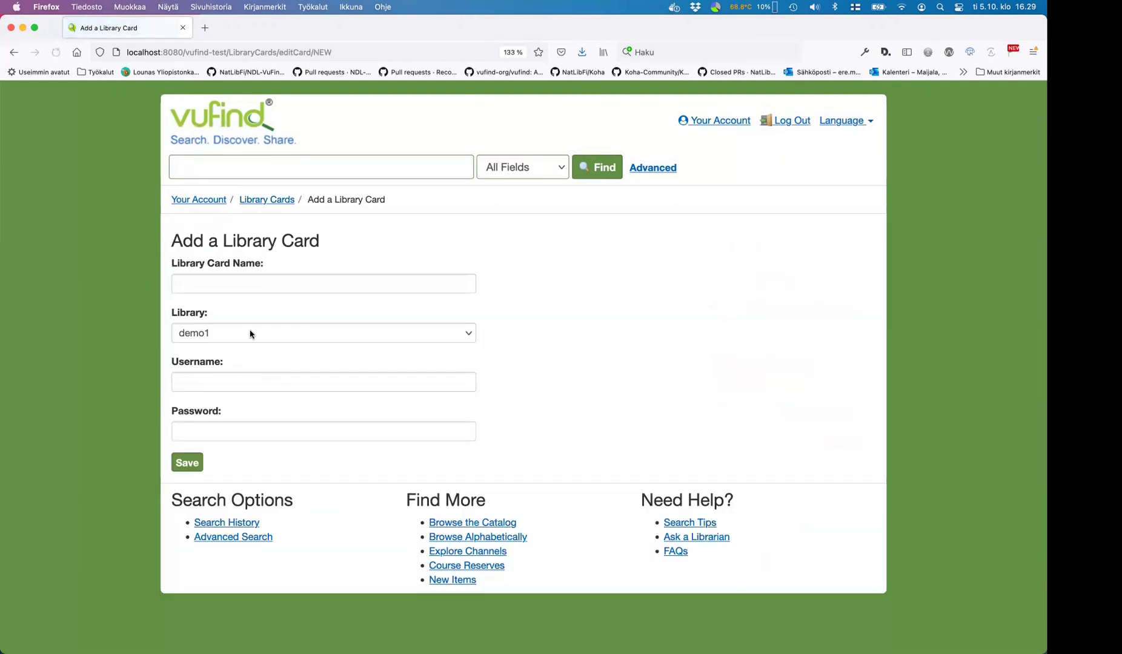
left_click(254, 333)
left_click(256, 345)
left_click(221, 283)
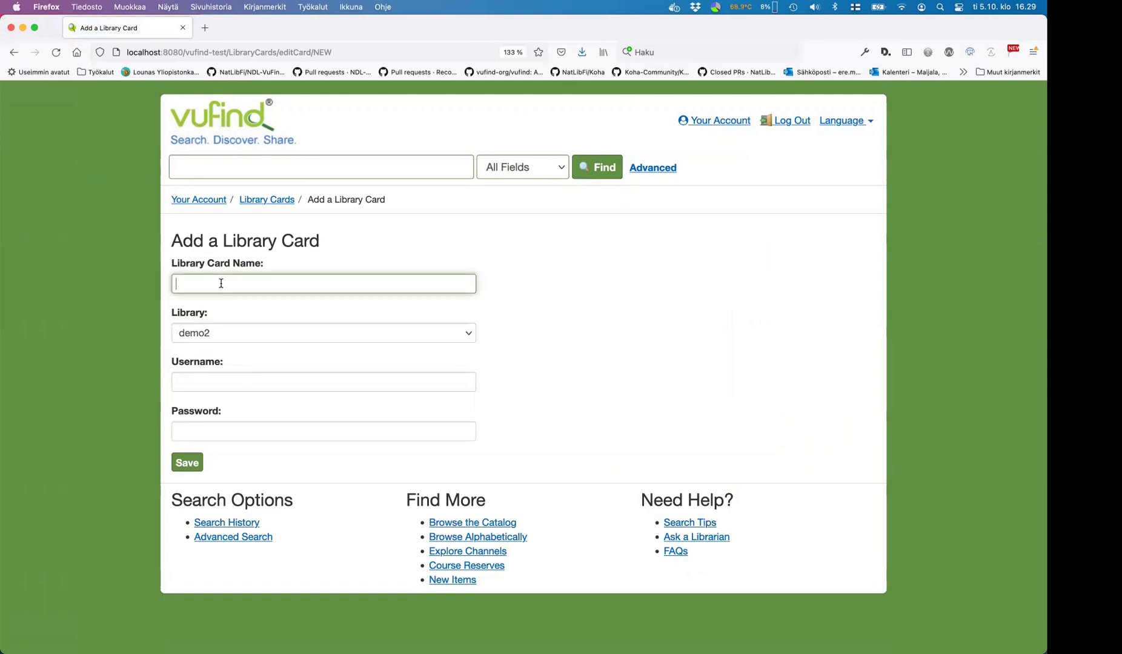
type("Test")
key("BackSpace")
key("BackSpace")
key("BackSpace")
type("est one")
- Fill the card's credentials from a saved login, save it, and dismiss the browser's login prompt
key("Tab")
key("Tab")
key("Tab")
key("shift+Tab")
type("ere")
key("Down")
key("Return")
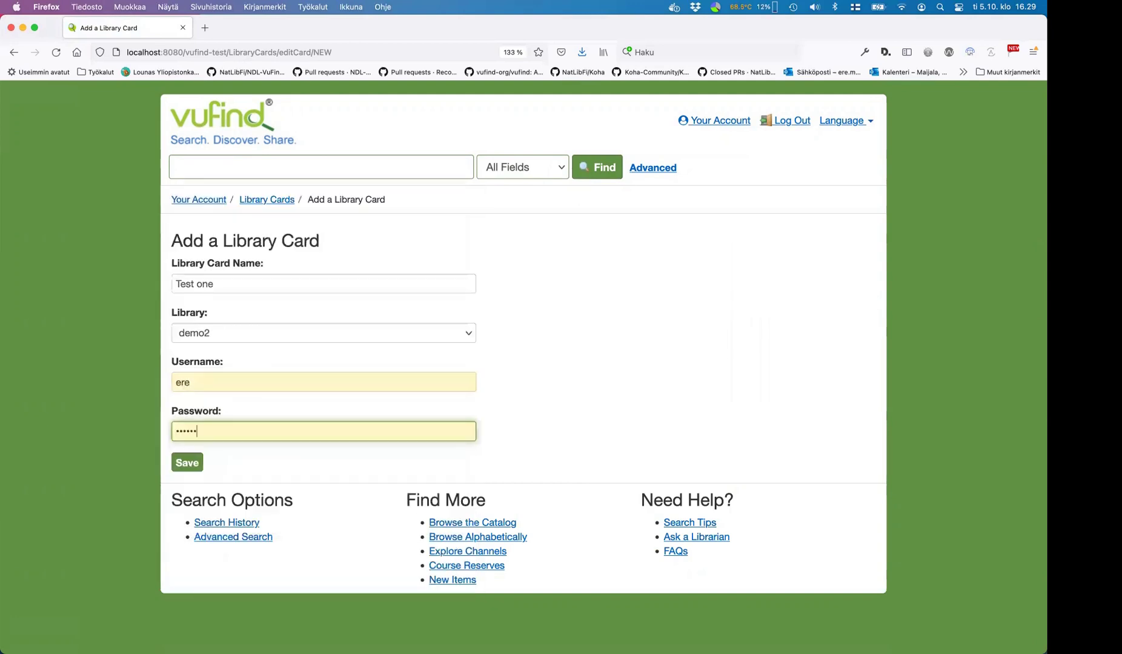
left_click(187, 463)
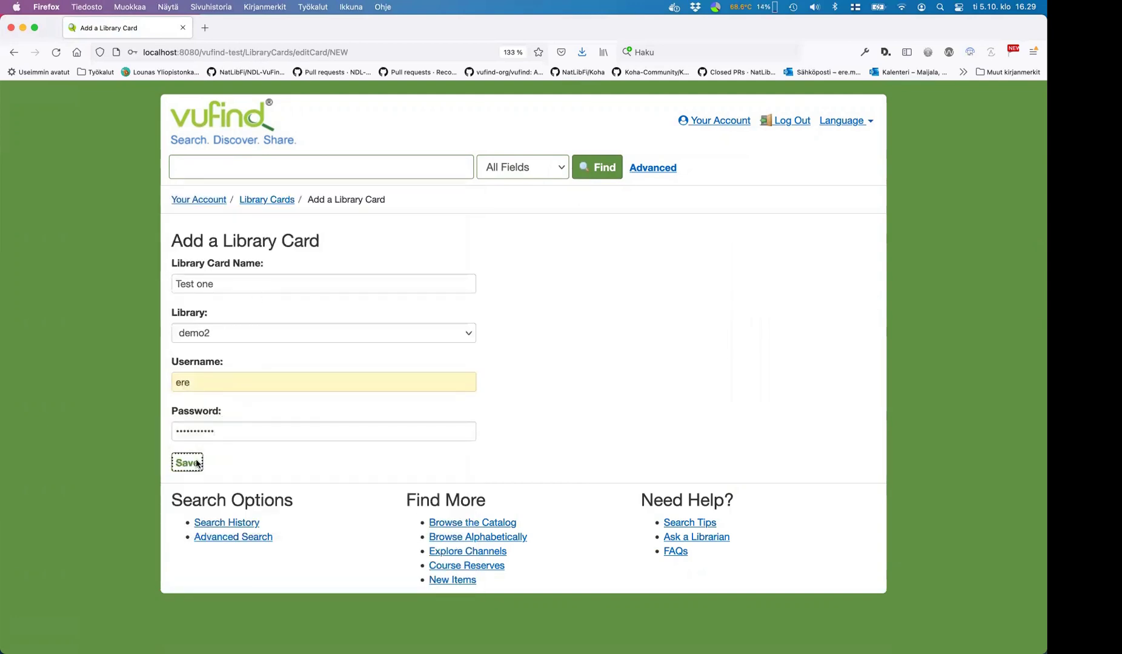
left_click(278, 224)
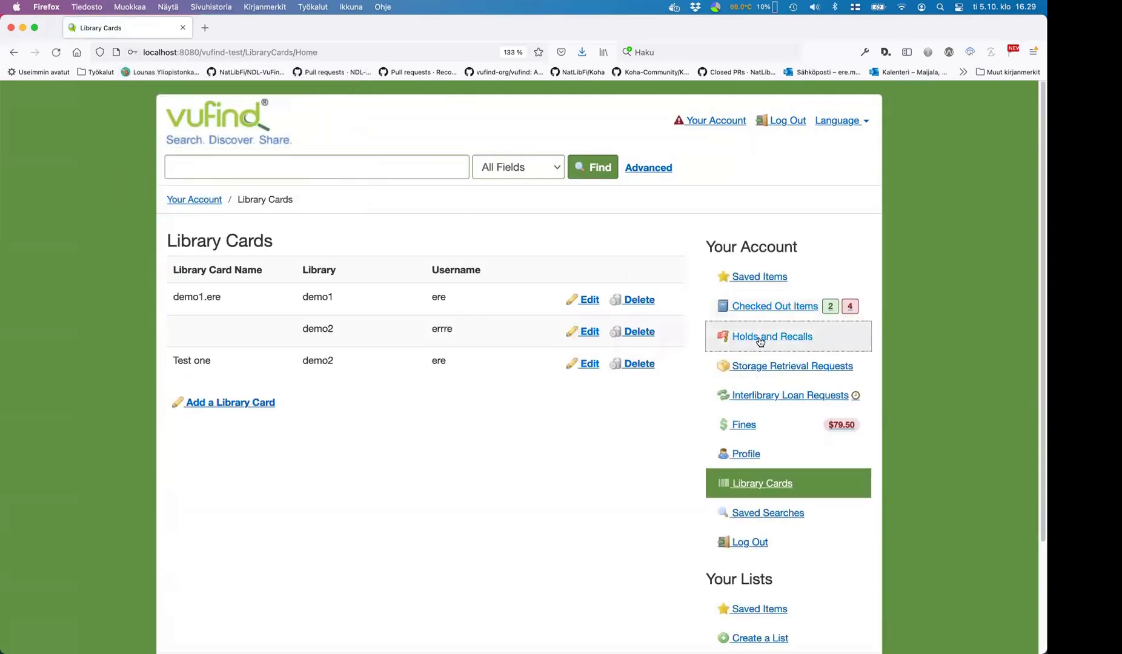
- Show Test one (demo2) checked-out items: one overdue loan, Psychotherapy in private practice
left_click(756, 318)
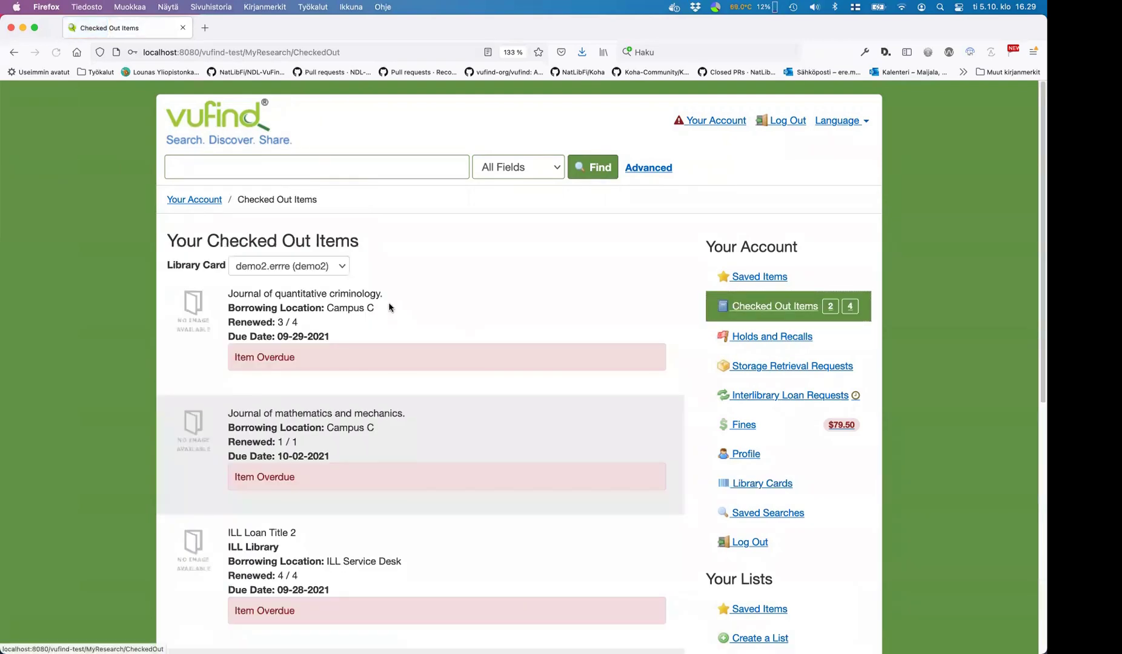
left_click(311, 261)
left_click(316, 280)
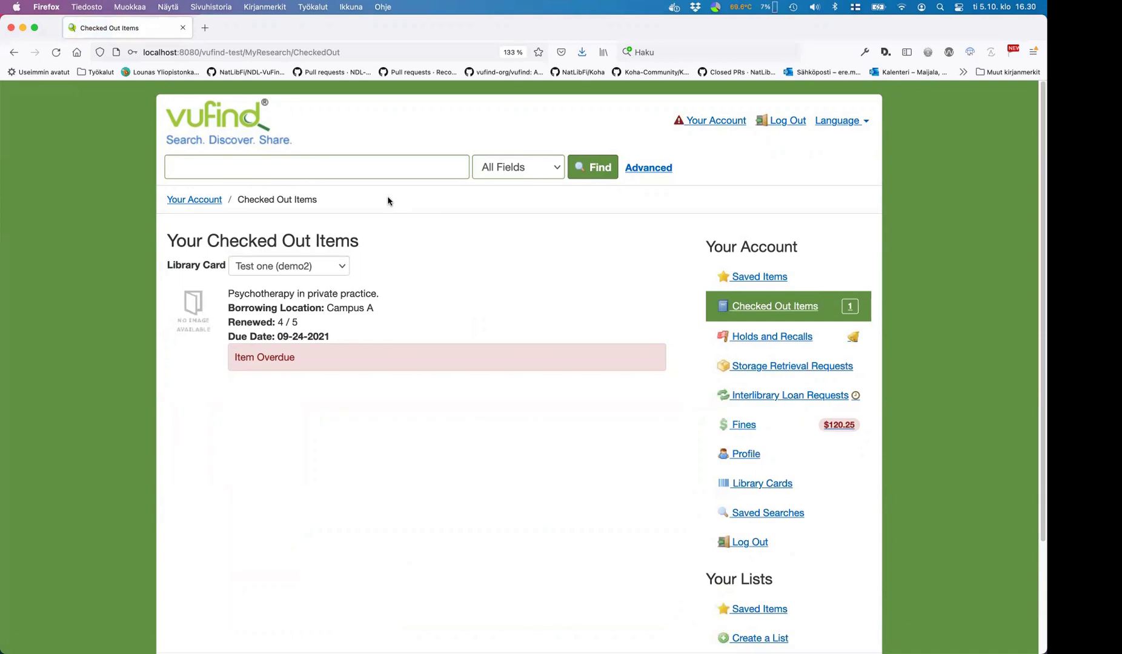
left_click(335, 268)
left_click(331, 263)
left_click(332, 264)
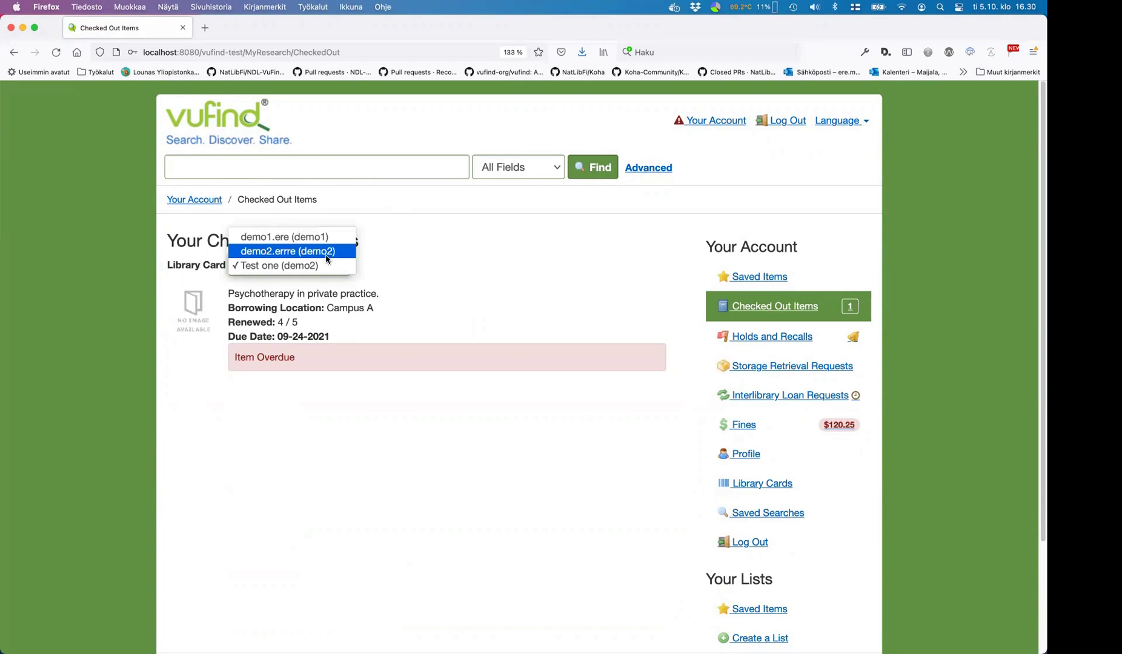
left_click(430, 243)
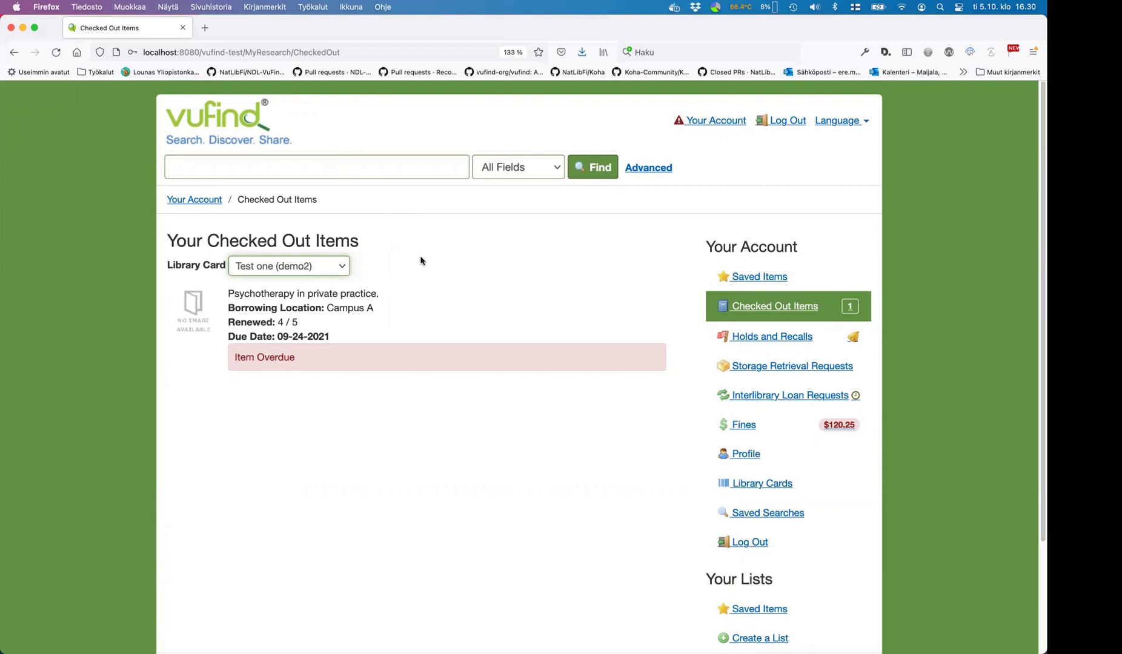
left_click(379, 169)
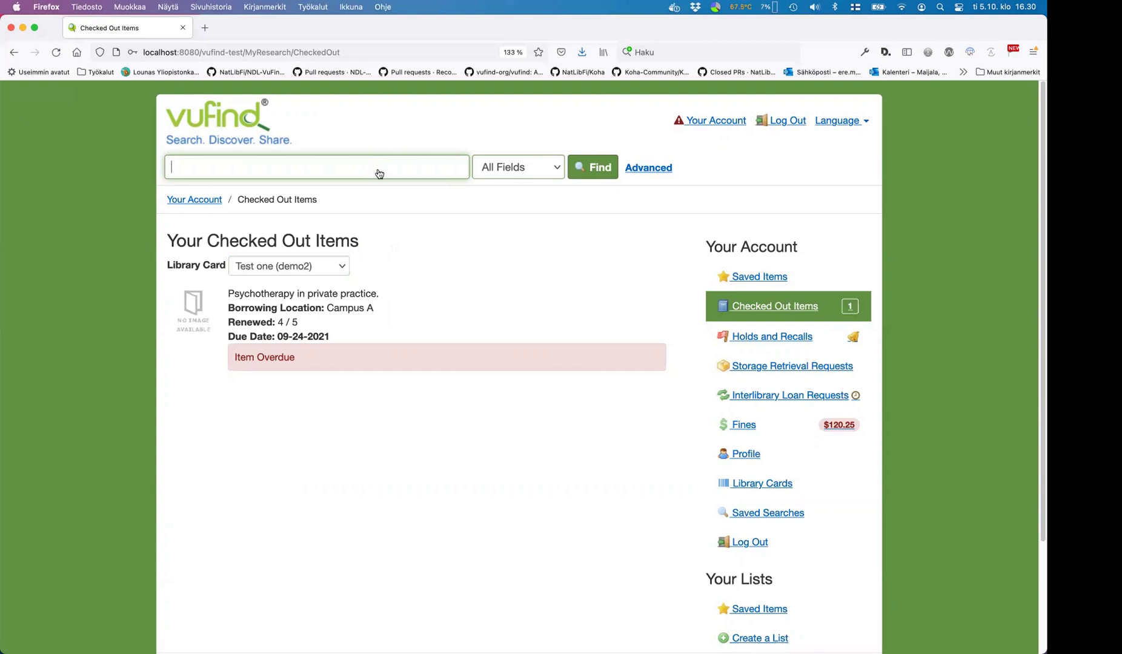
- Comment out the drivers[] = demo2 line in MultiBackend.ini with ';' in vi and save
key("super+Tab")
key("Up")
key("Up")
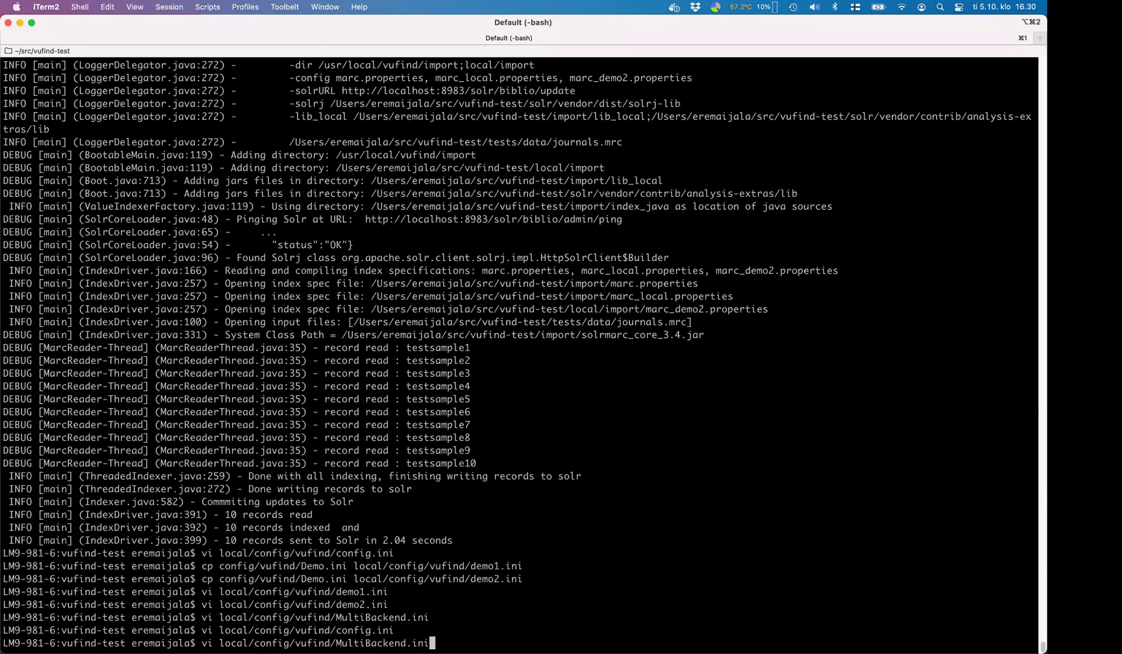
key("Return")
key("j")
key("j")
key("j")
key("j")
key("j")
key("j")
key("j")
key("j")
key("j")
key("j")
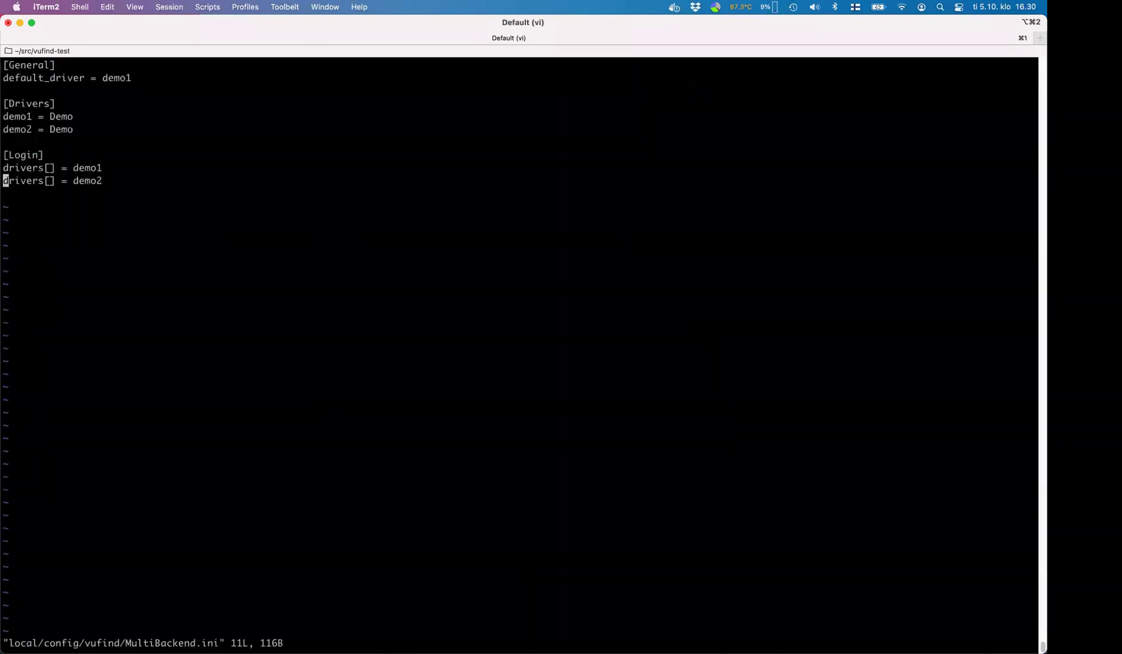
type("i;")
key("Escape")
type(":")
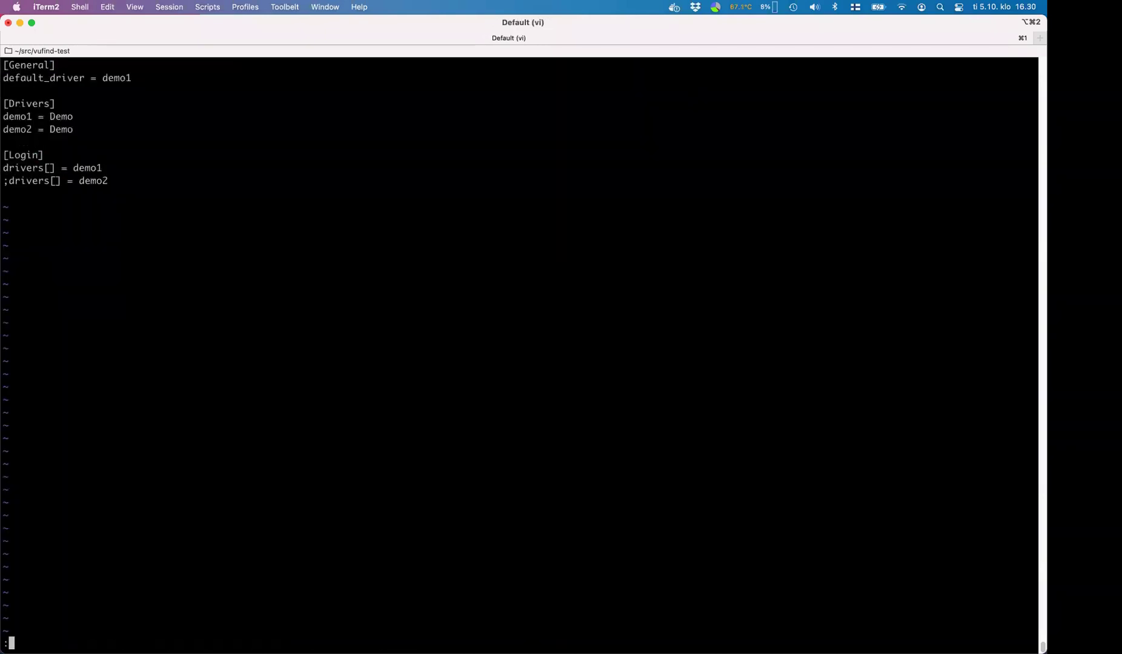
type("w")
key("Return")
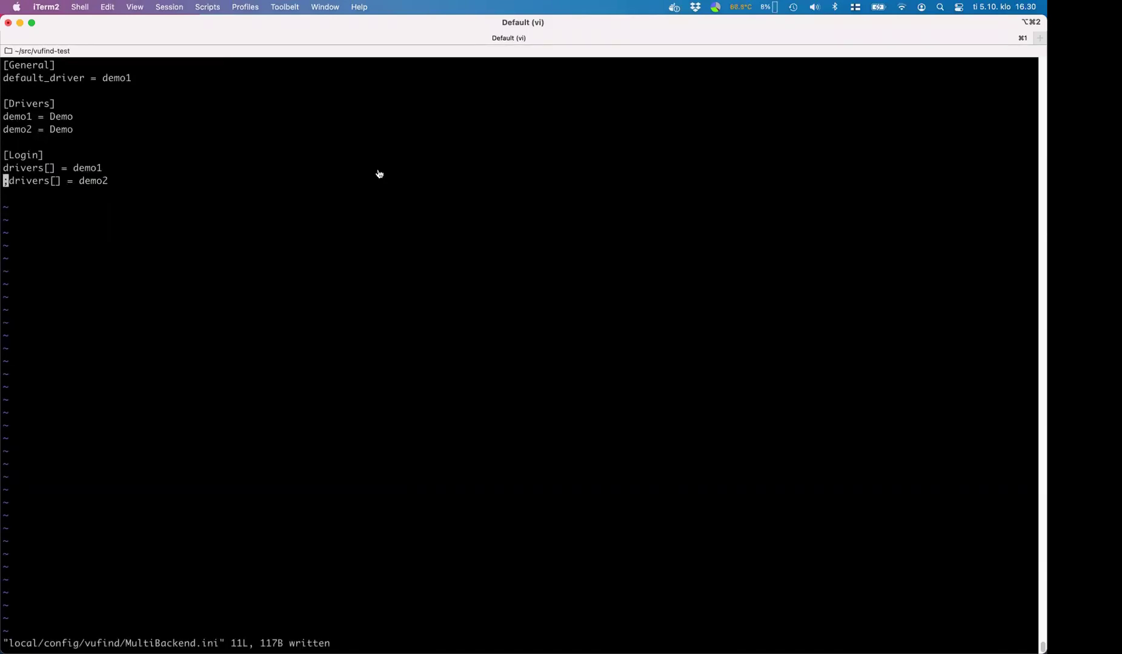
key("super+Tab")
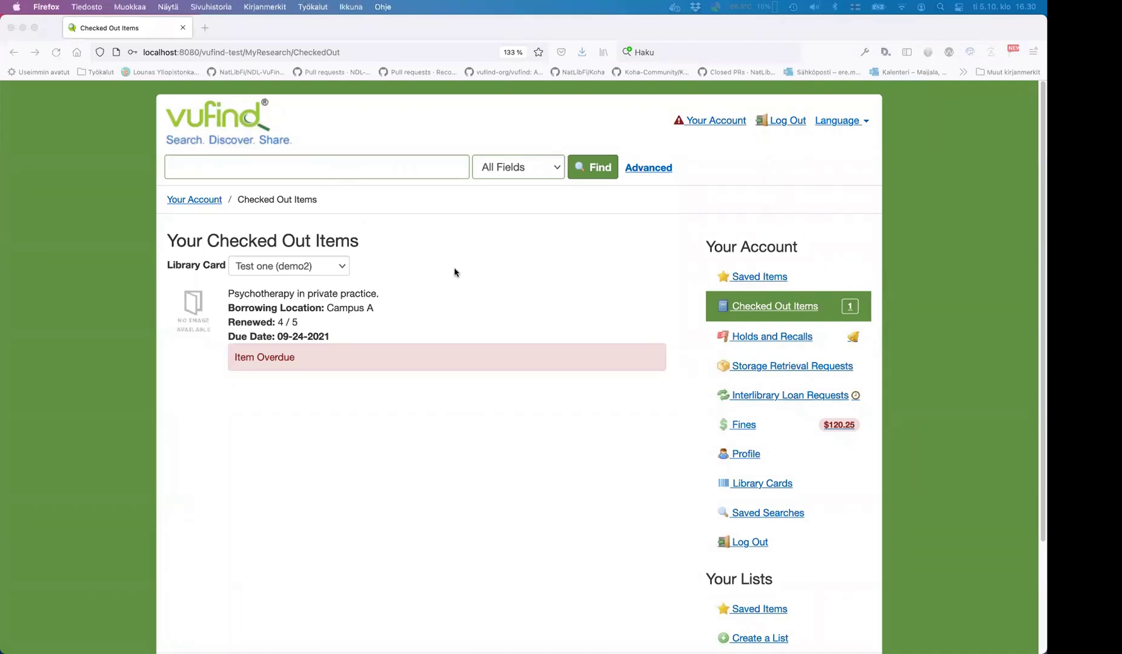
- Reload VuFind and delete both demo2 library cards, including Test one
key("super+r")
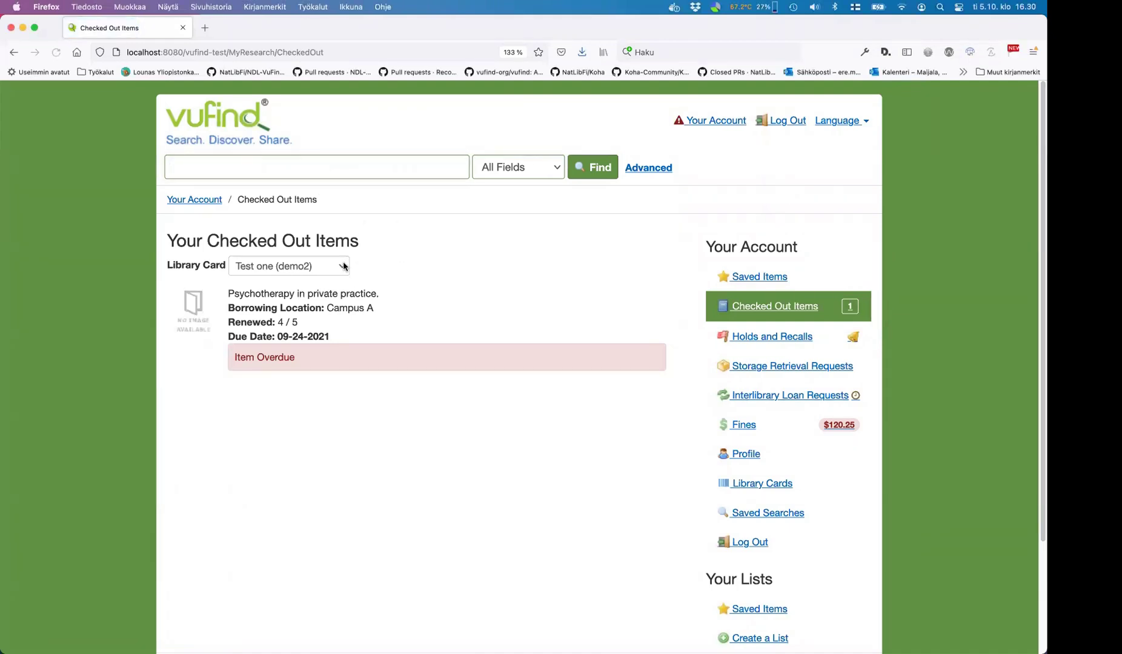
left_click(778, 488)
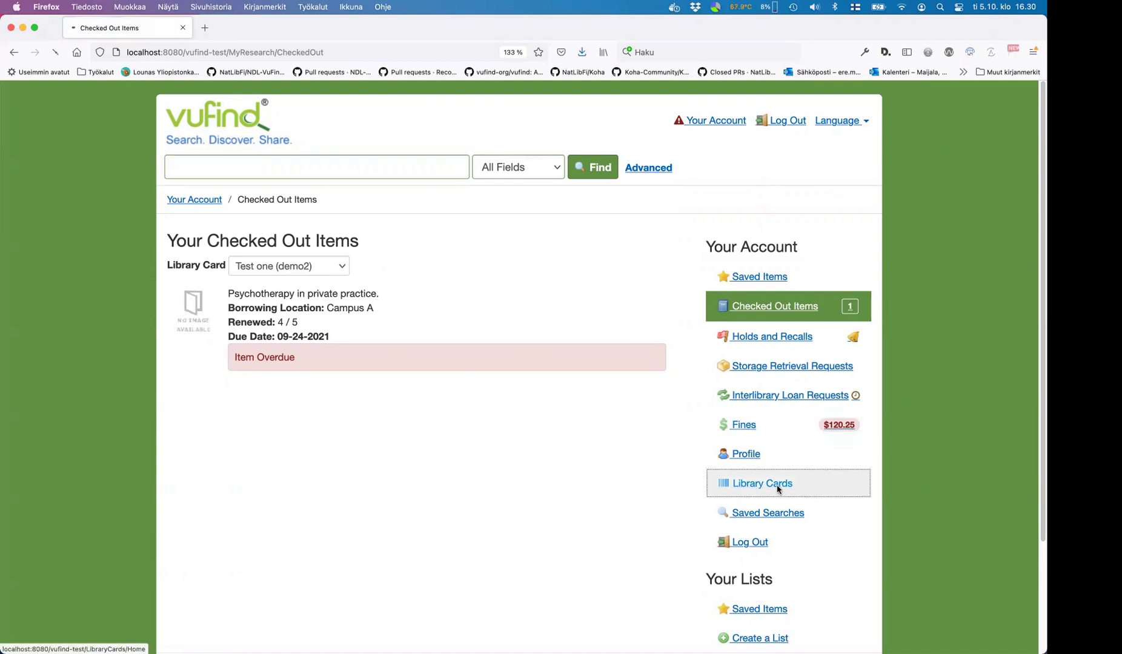
left_click(642, 335)
left_click(603, 360)
left_click(636, 367)
left_click(602, 392)
- Confirm new cards can only use demo1, then log out
left_click(243, 374)
left_click(261, 334)
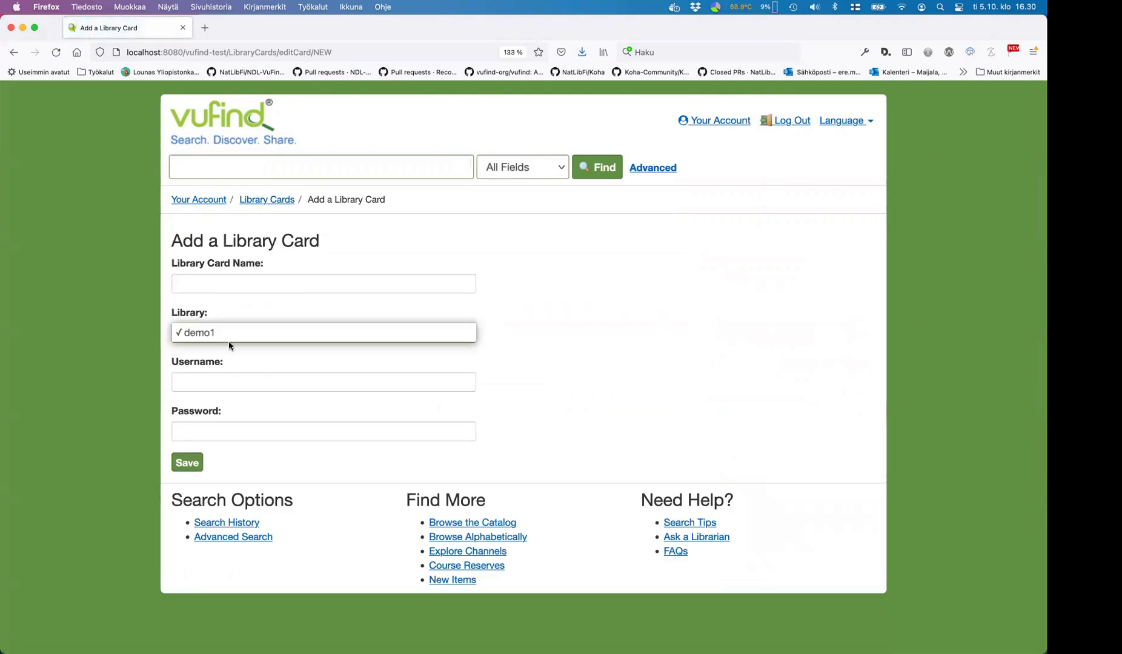
left_click(255, 333)
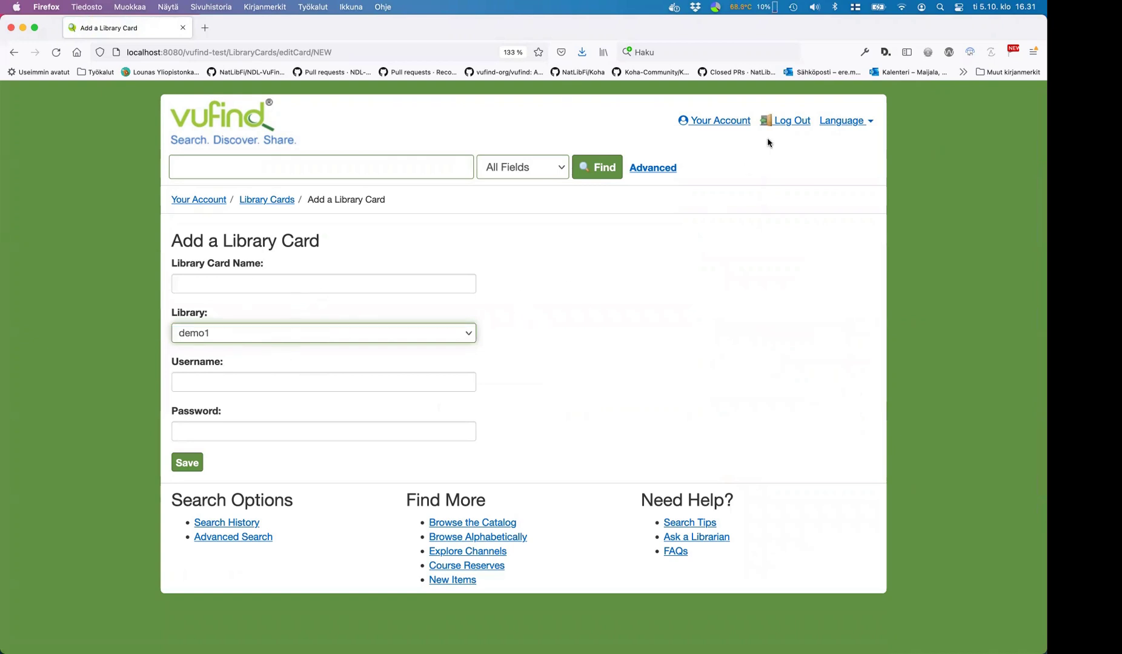
left_click(792, 121)
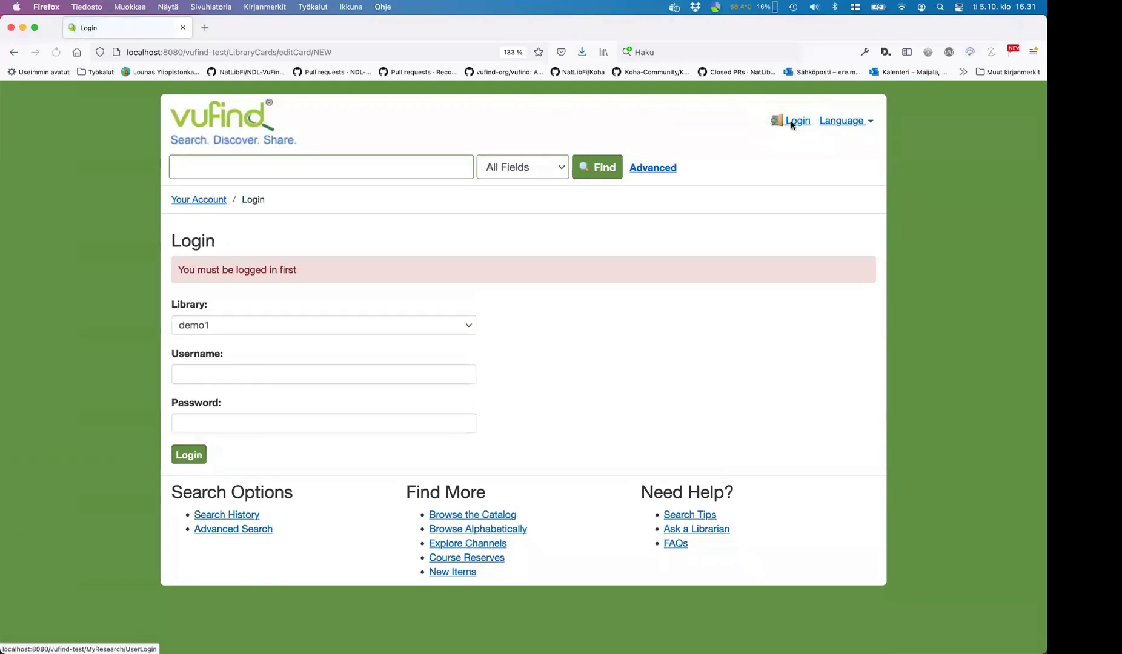
- Confirm demo1 is the only login library, then log back in with a saved demo1 username
left_click(284, 331)
left_click(316, 357)
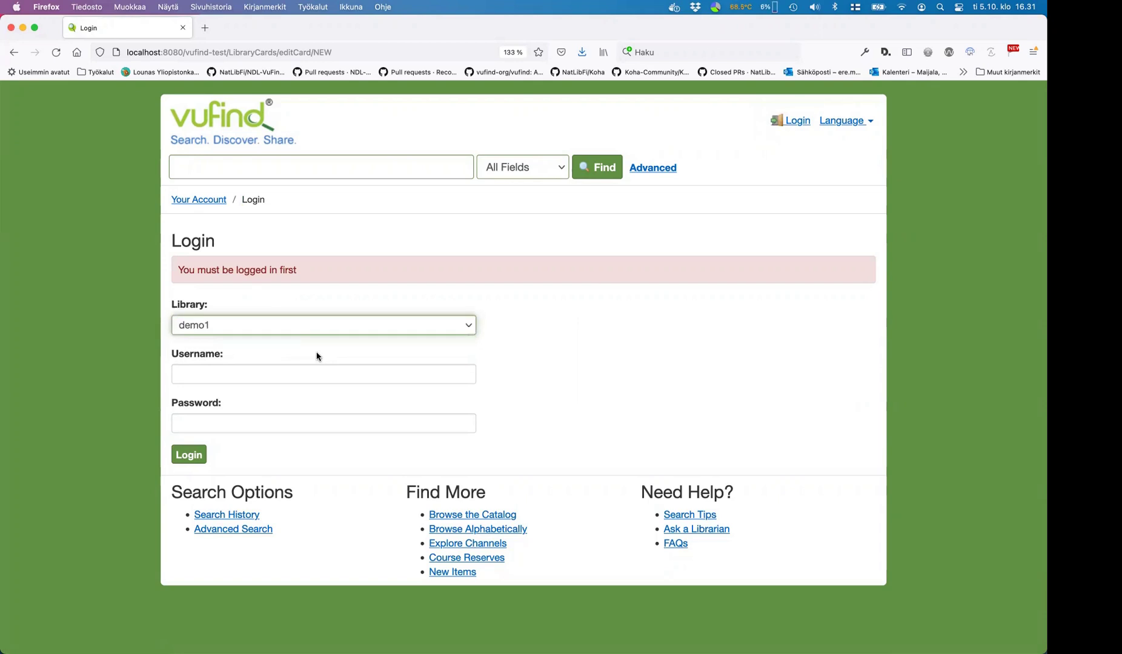
left_click(345, 232)
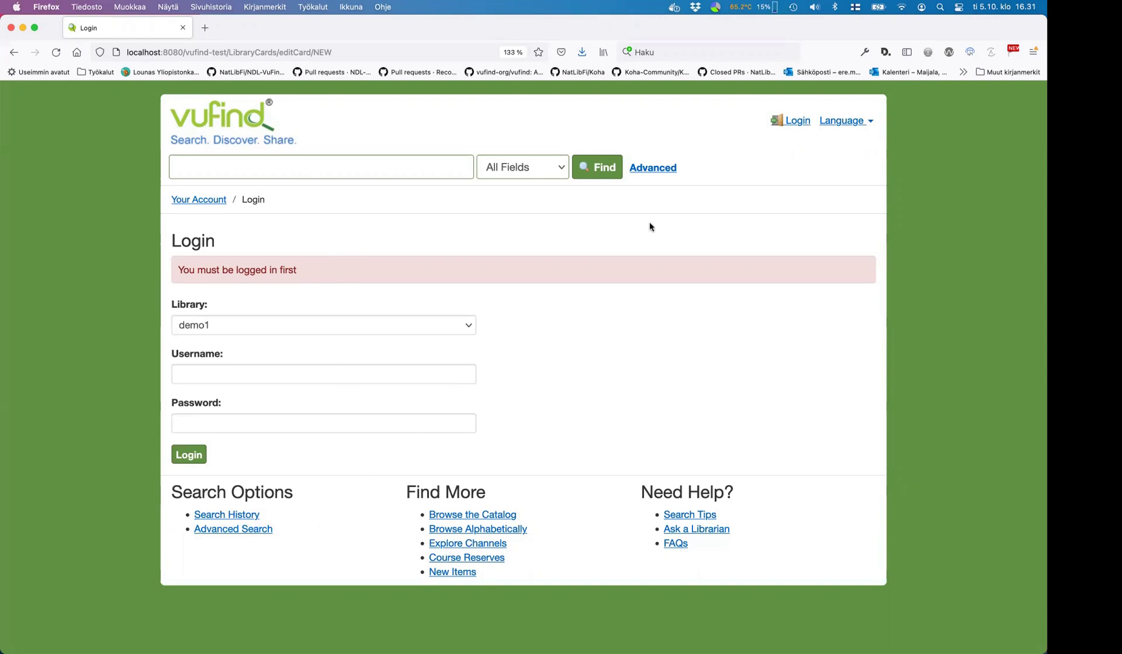
left_click(798, 120)
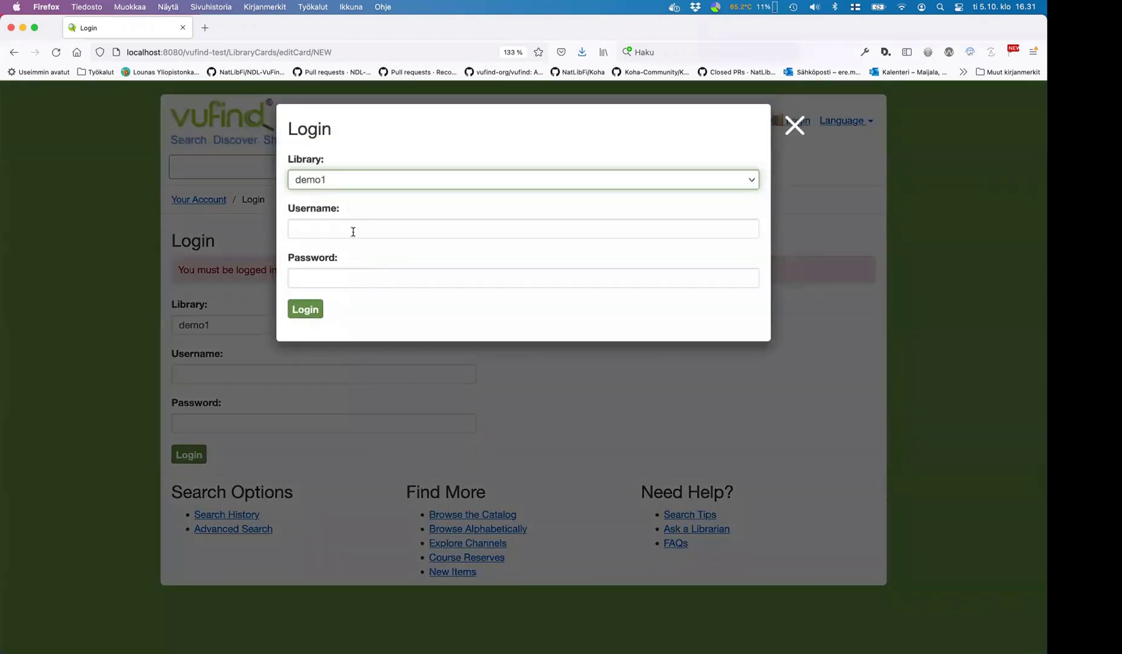
left_click(353, 230)
left_click(363, 273)
key("Return")
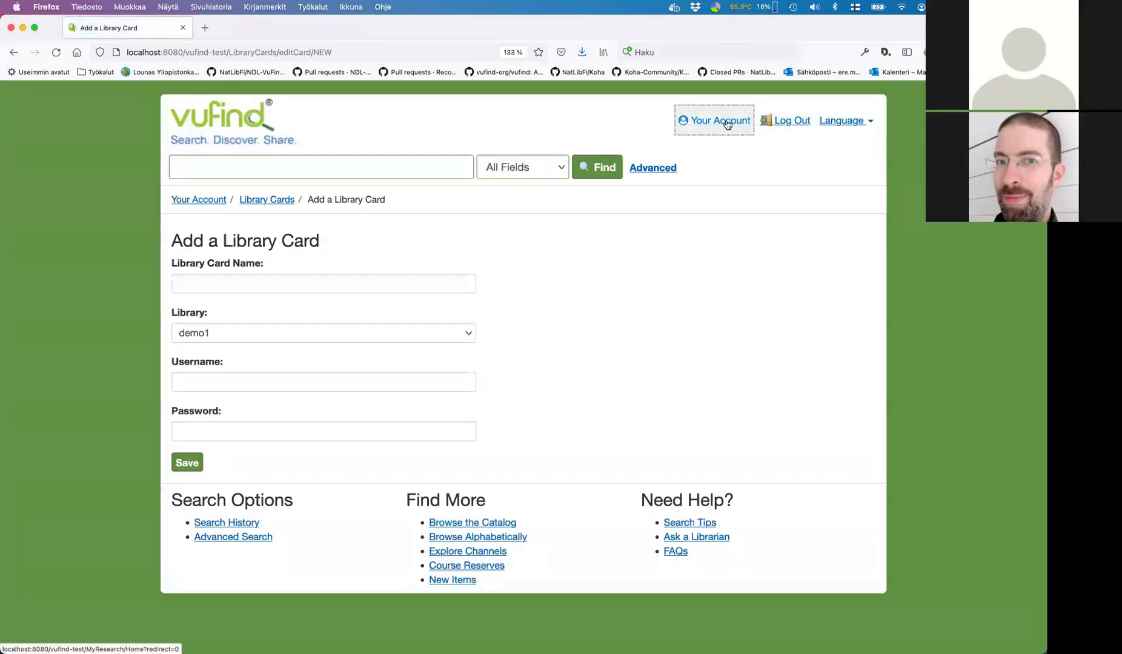
- Open Your Account's Saved Items page, which lists no saved resources
left_click(727, 123)
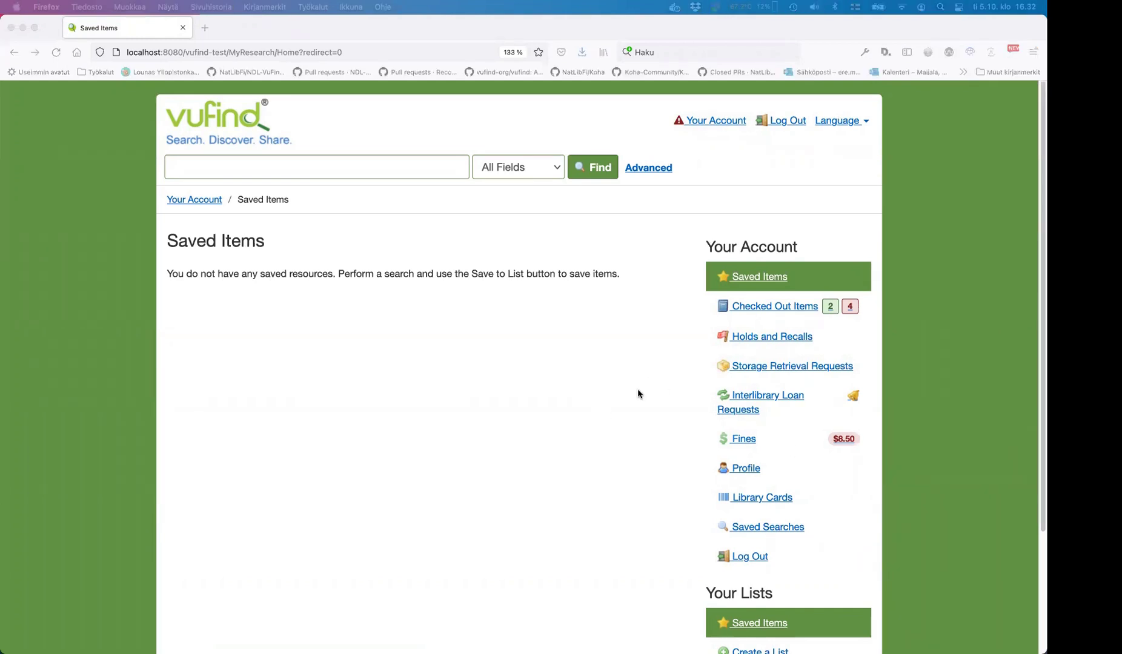
left_click(869, 331)
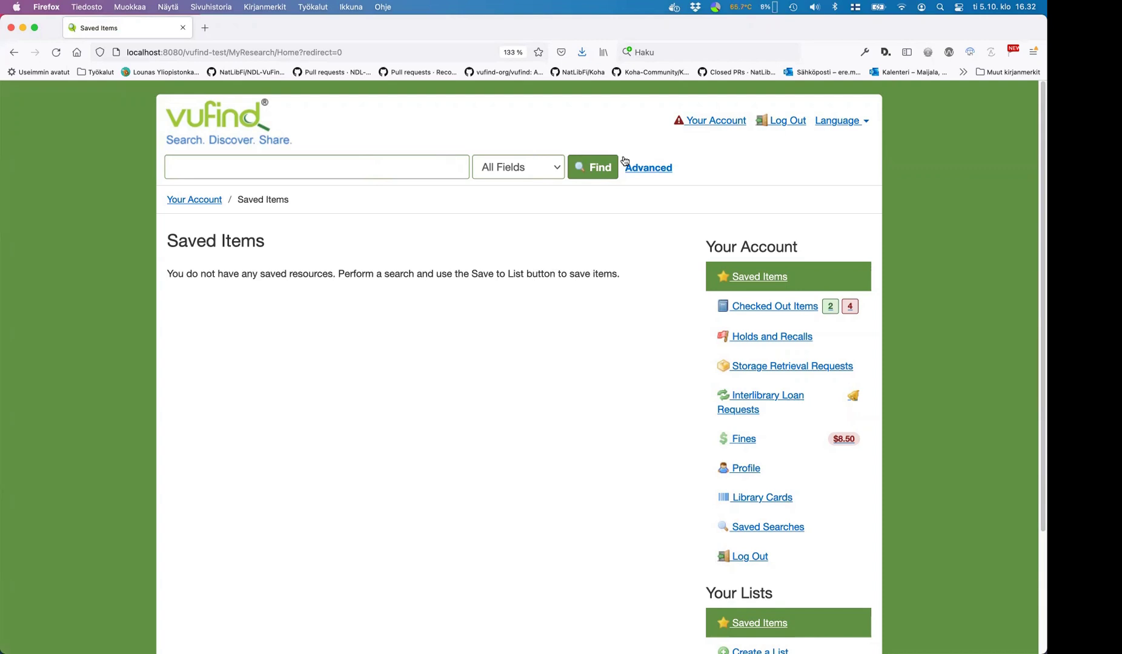
- In PowerPoint, highlight demo1 in the Drivers code, then go to slide 9, Demo – Settings
key("ctrl+Left")
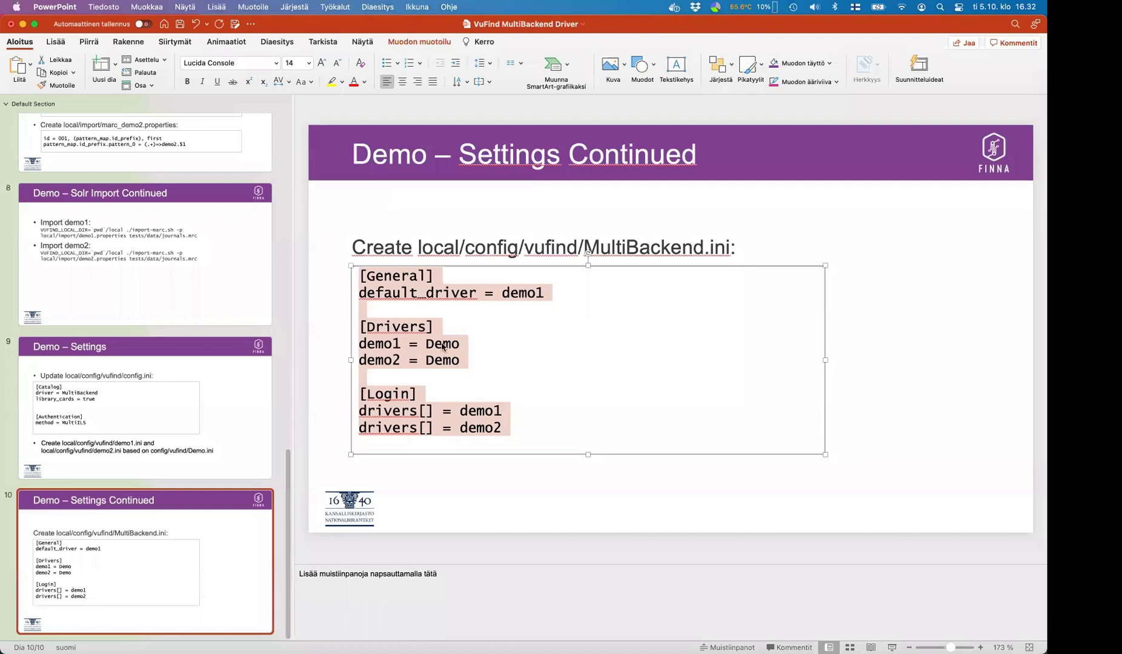
double_click(392, 345)
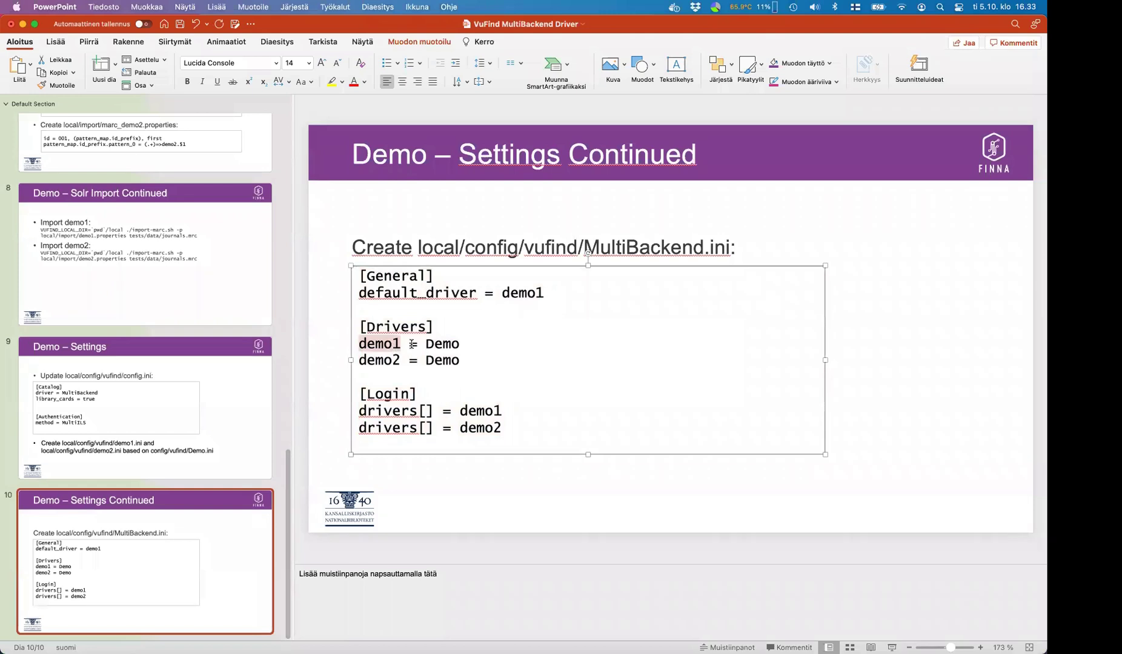
left_click(508, 325)
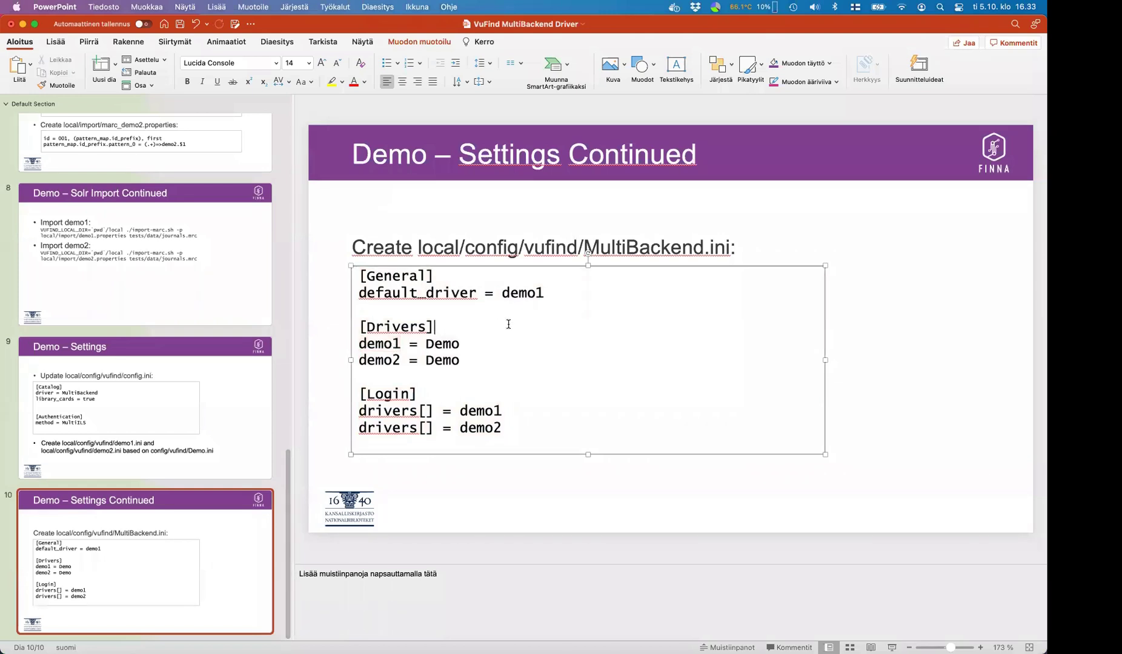
left_click(144, 411)
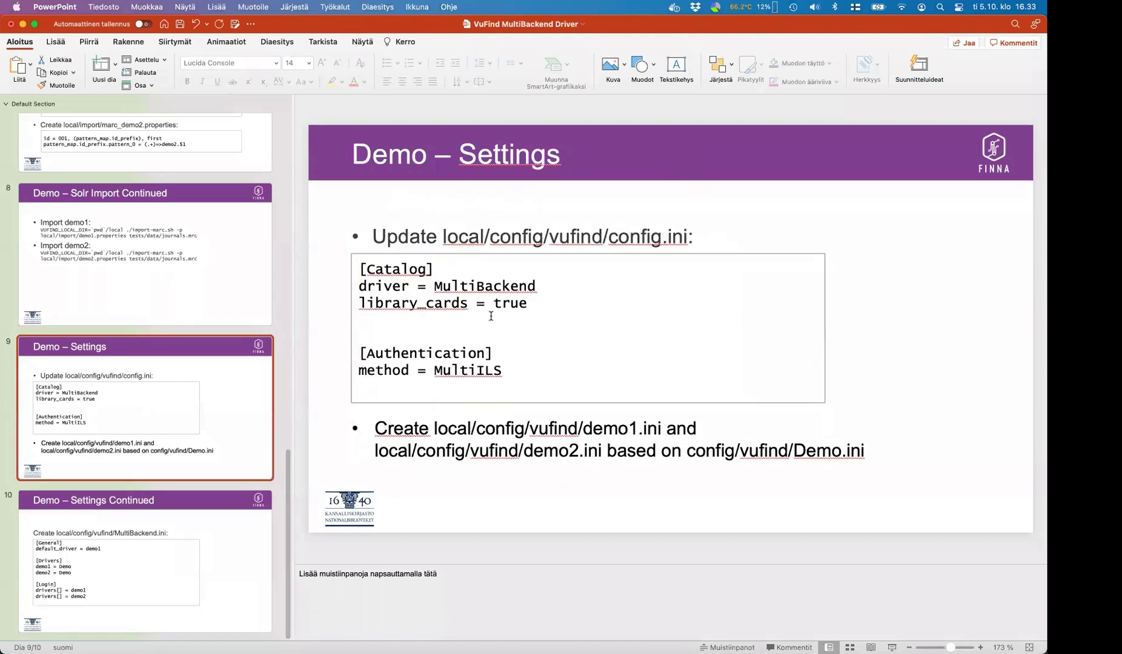